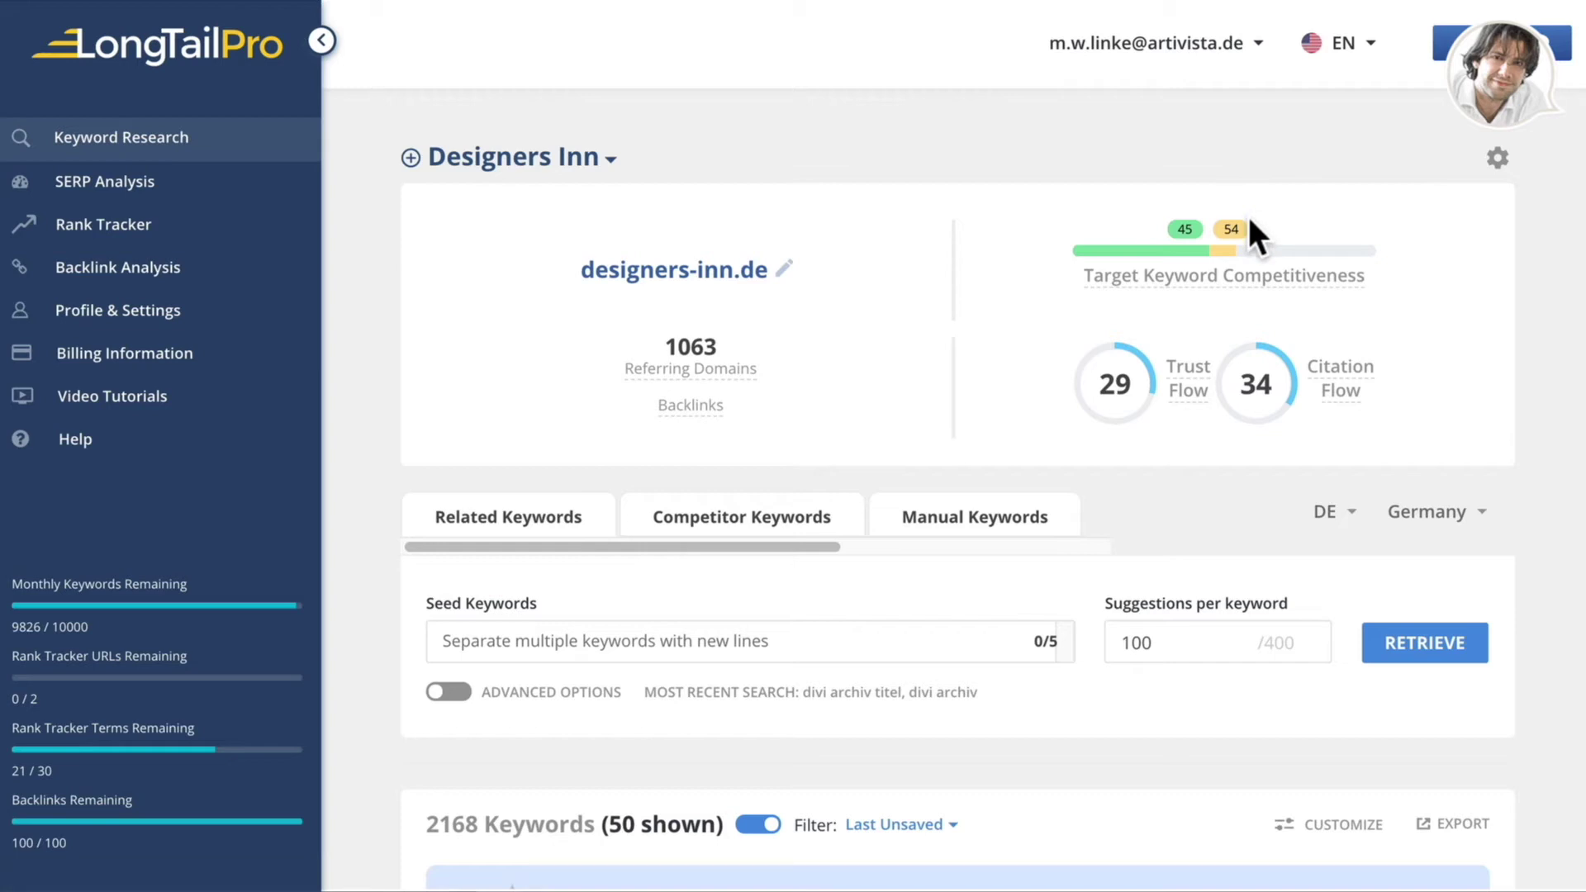
# Compare the Avg. KC scores in the keyword list with the Target Keyword Competitiveness range of designers-inn.de.
pyautogui.moveTo(1078, 276)
pyautogui.scroll(-8, 1281, 355)
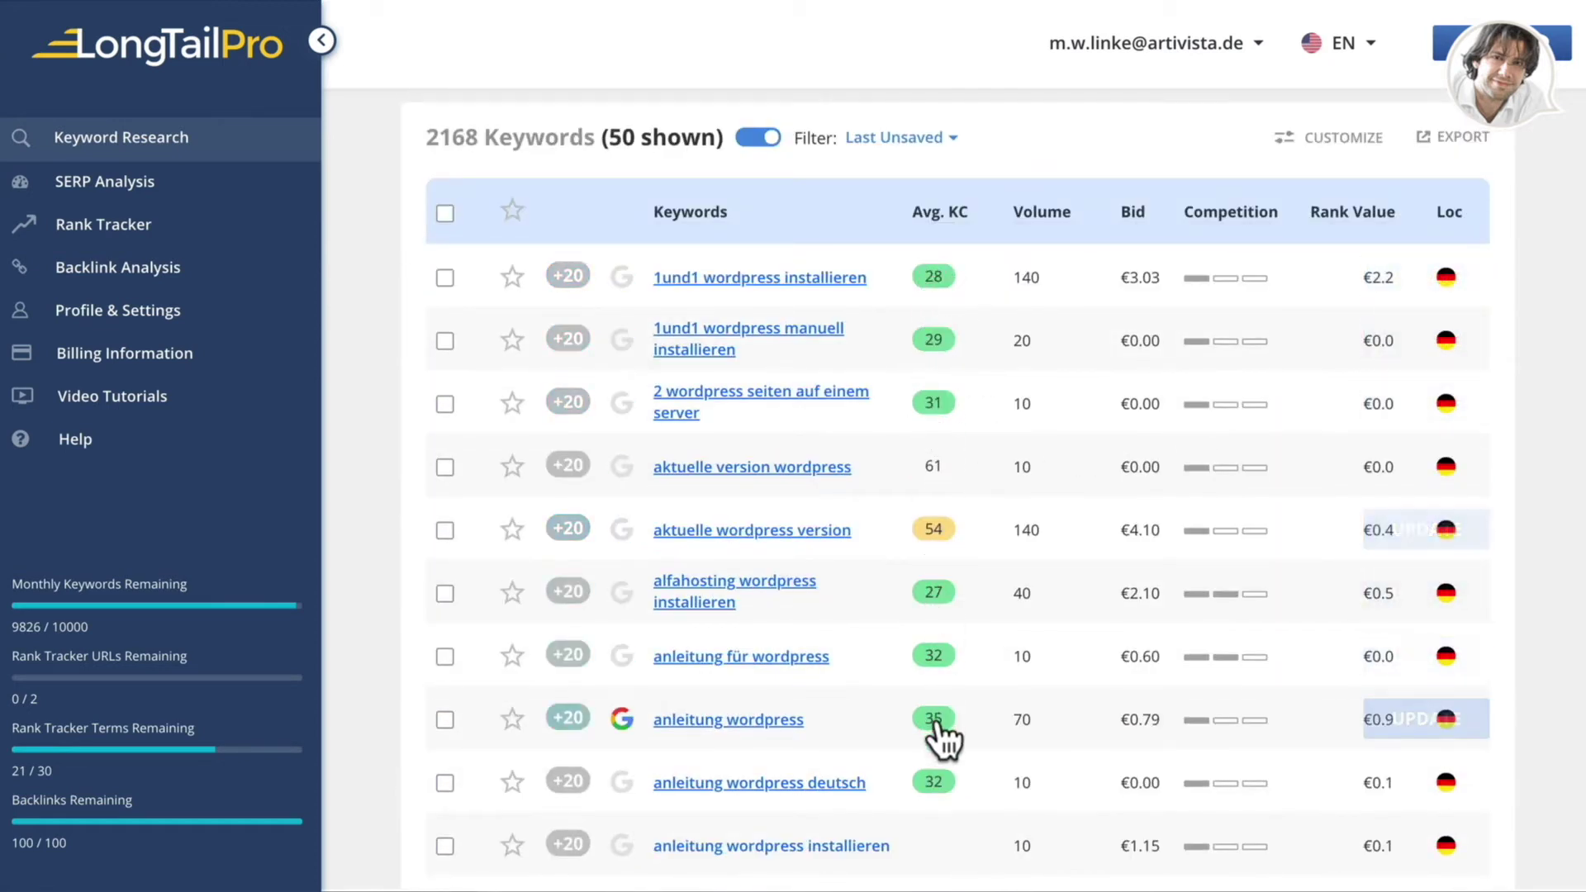
pyautogui.scroll(2, 914, 326)
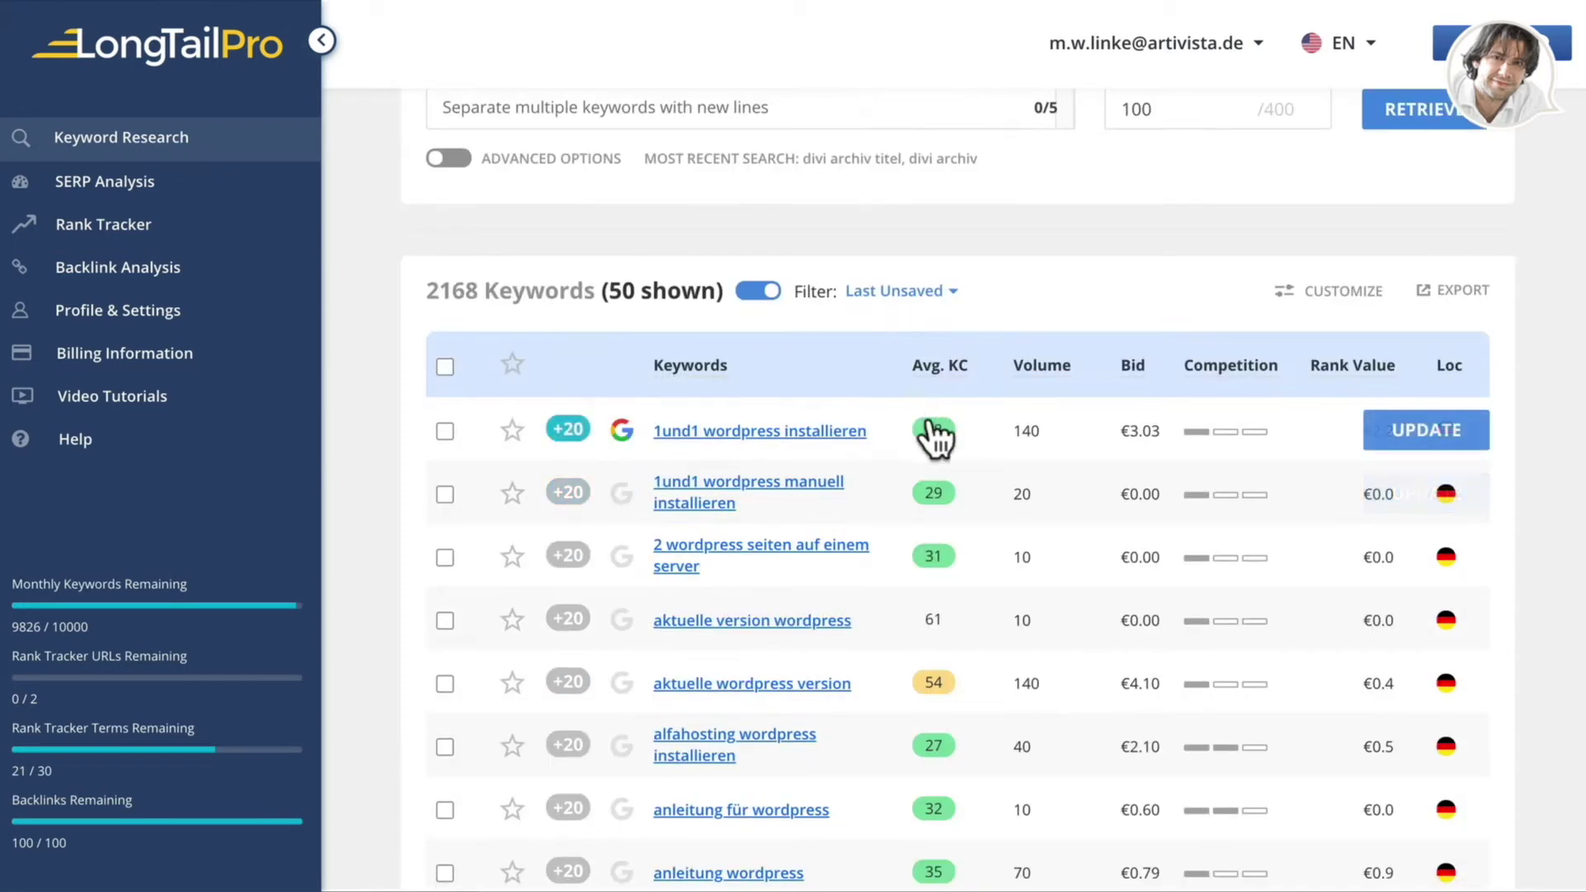
pyautogui.scroll(7, 959, 479)
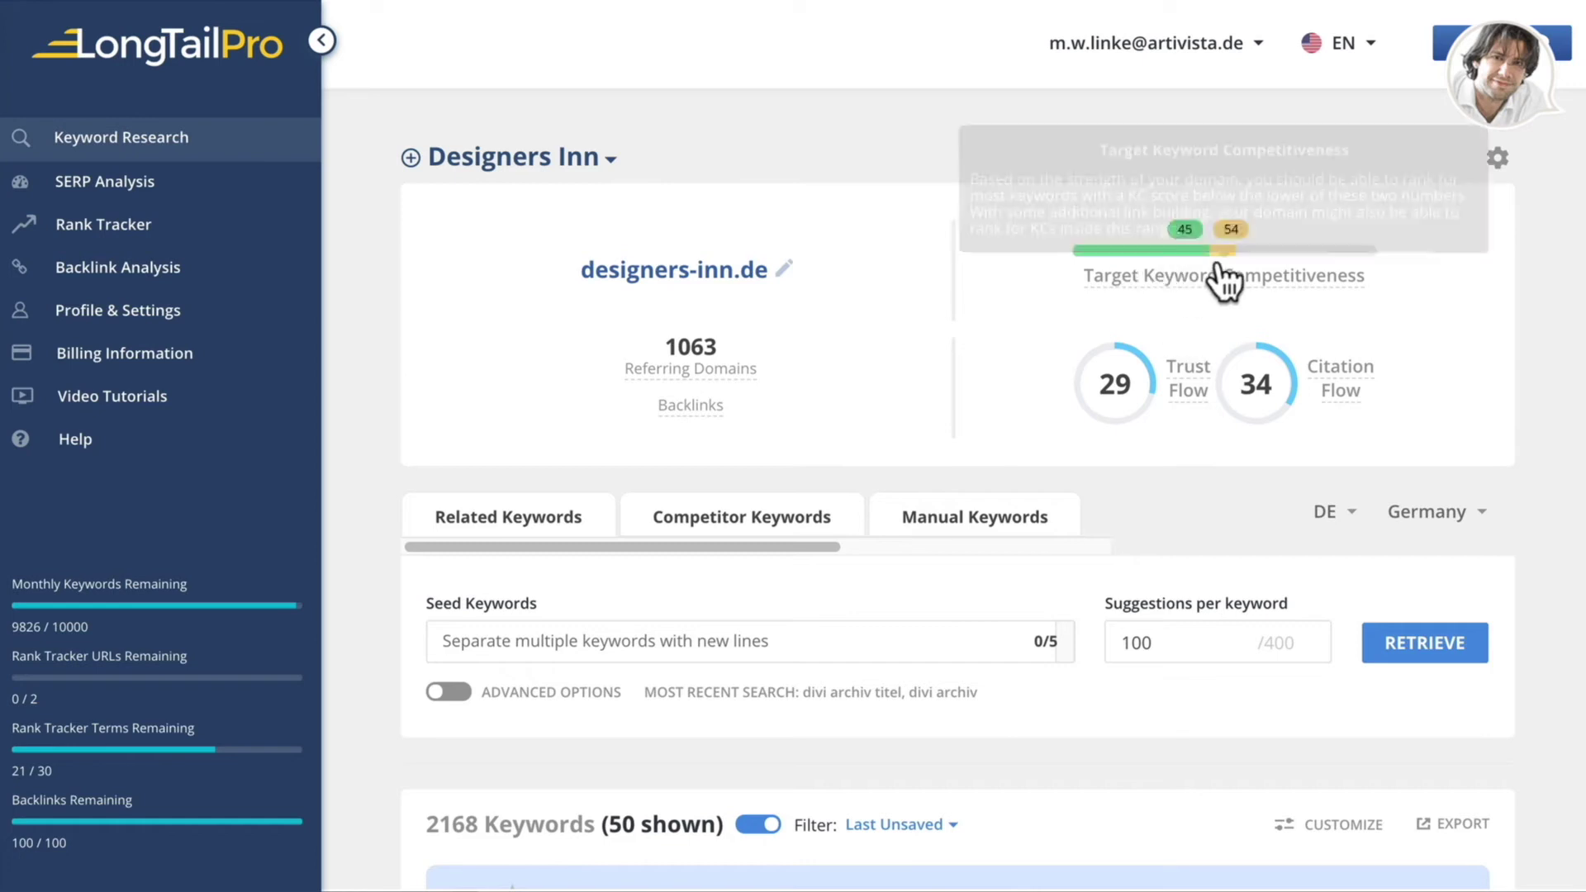
pyautogui.scroll(-8, 1142, 532)
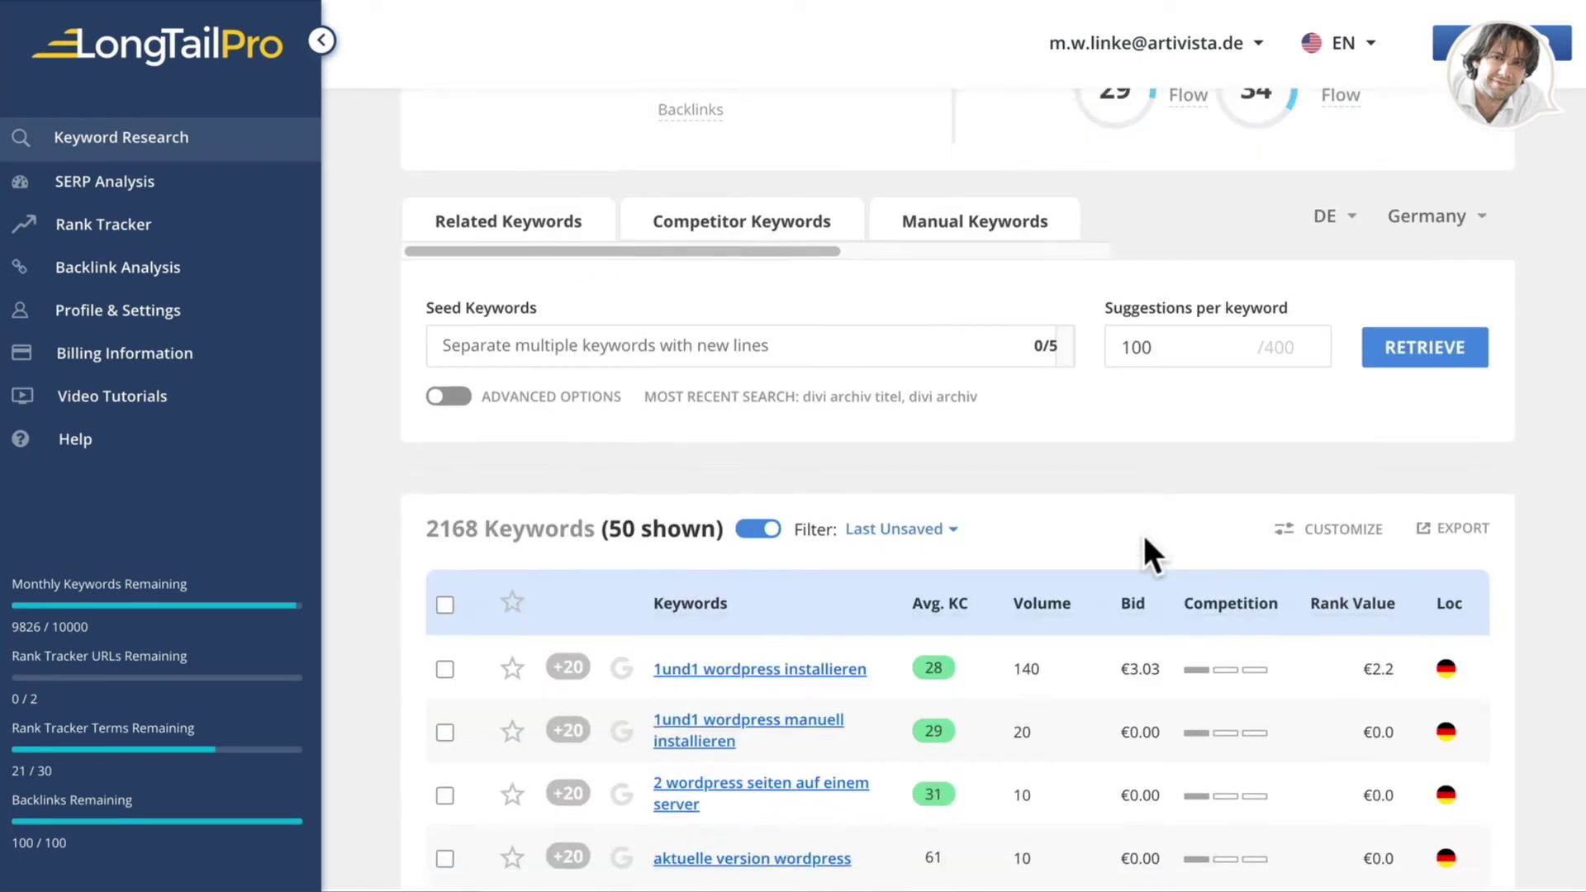
pyautogui.click(978, 607)
pyautogui.scroll(8, 1157, 529)
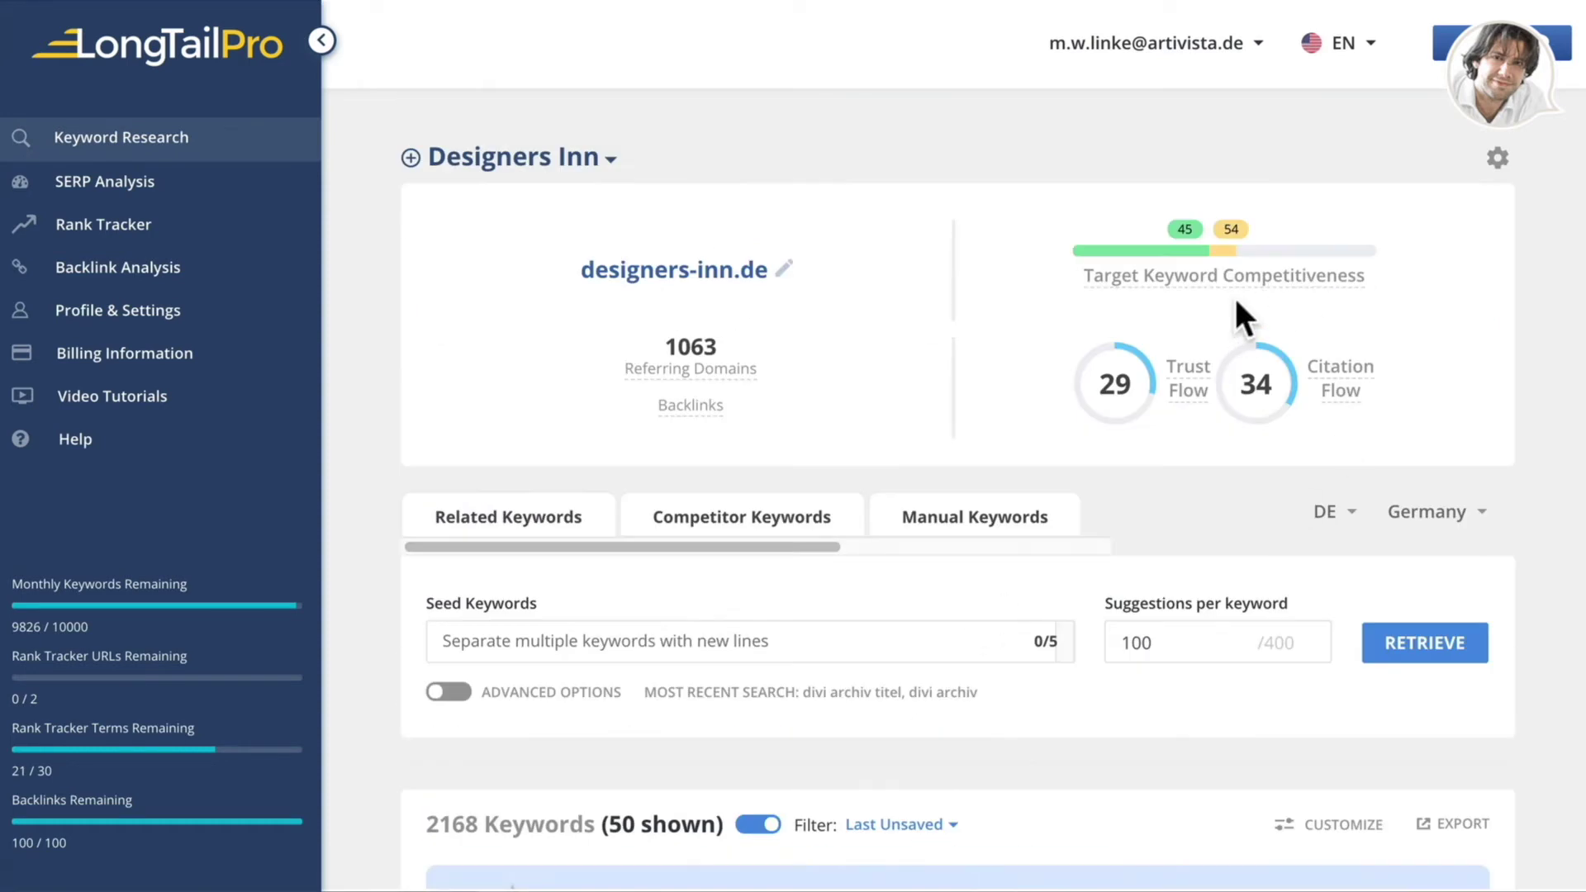
pyautogui.scroll(-10, 1208, 568)
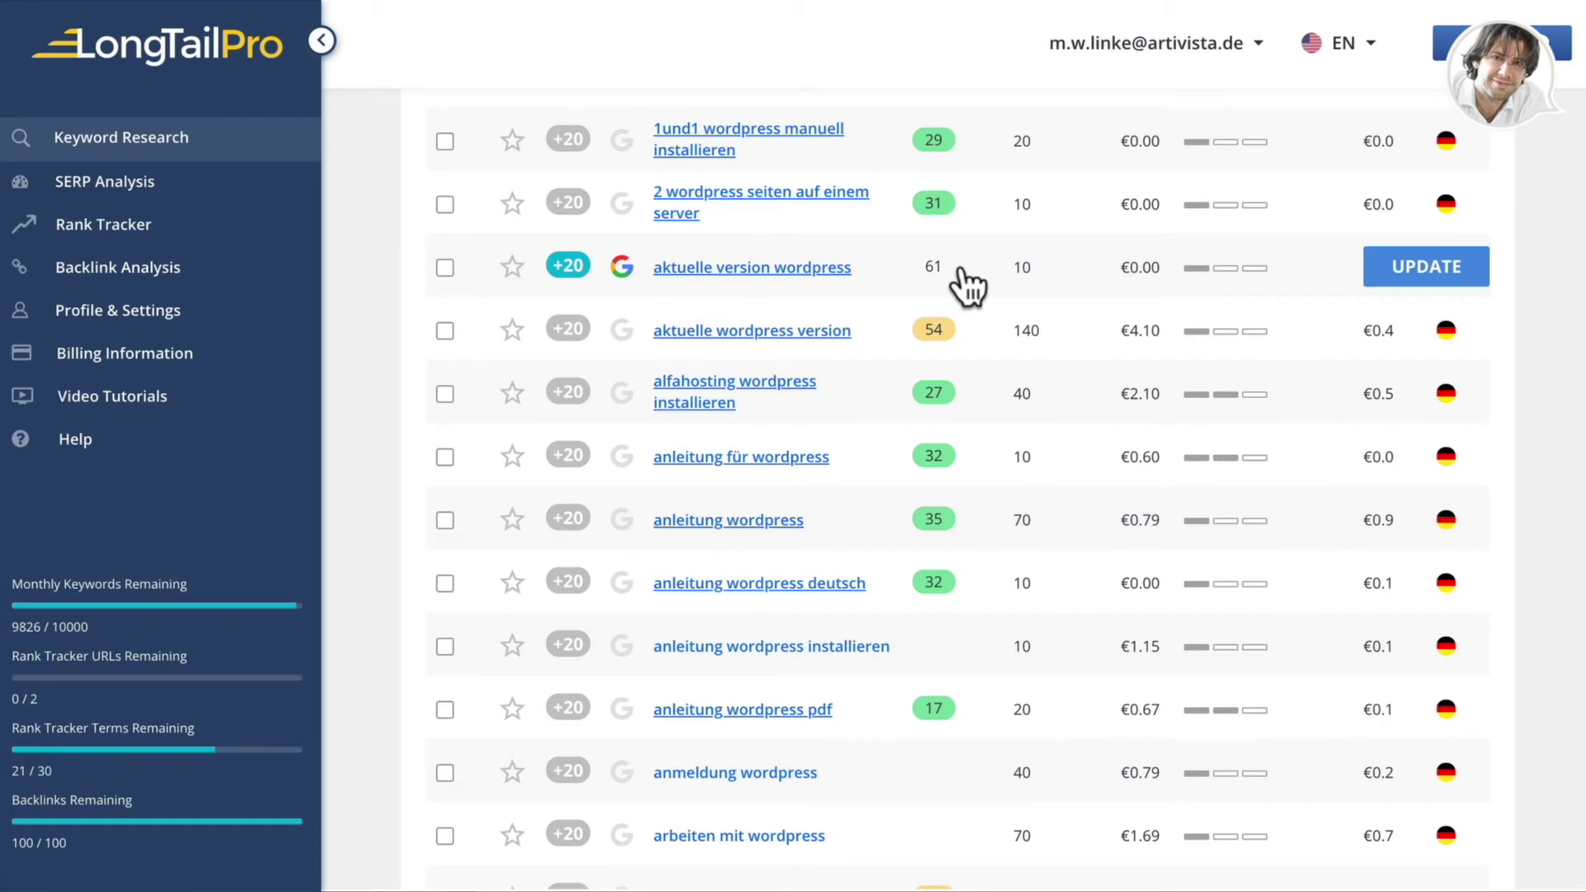
pyautogui.scroll(10, 968, 285)
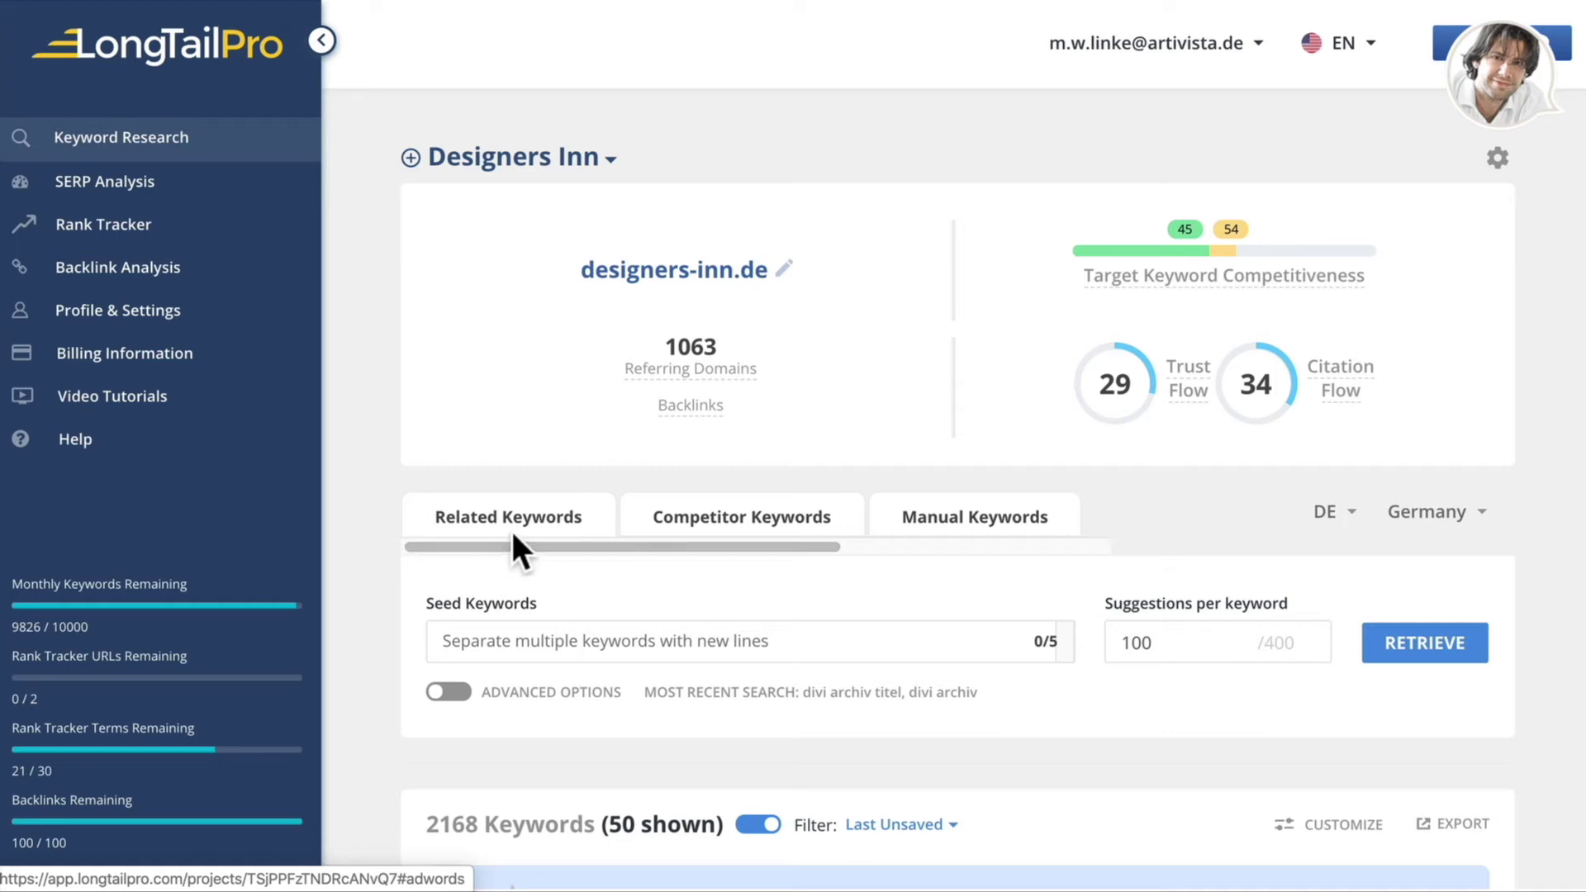
# View the search forms for competitor keywords and for manual keywords.
pyautogui.click(734, 524)
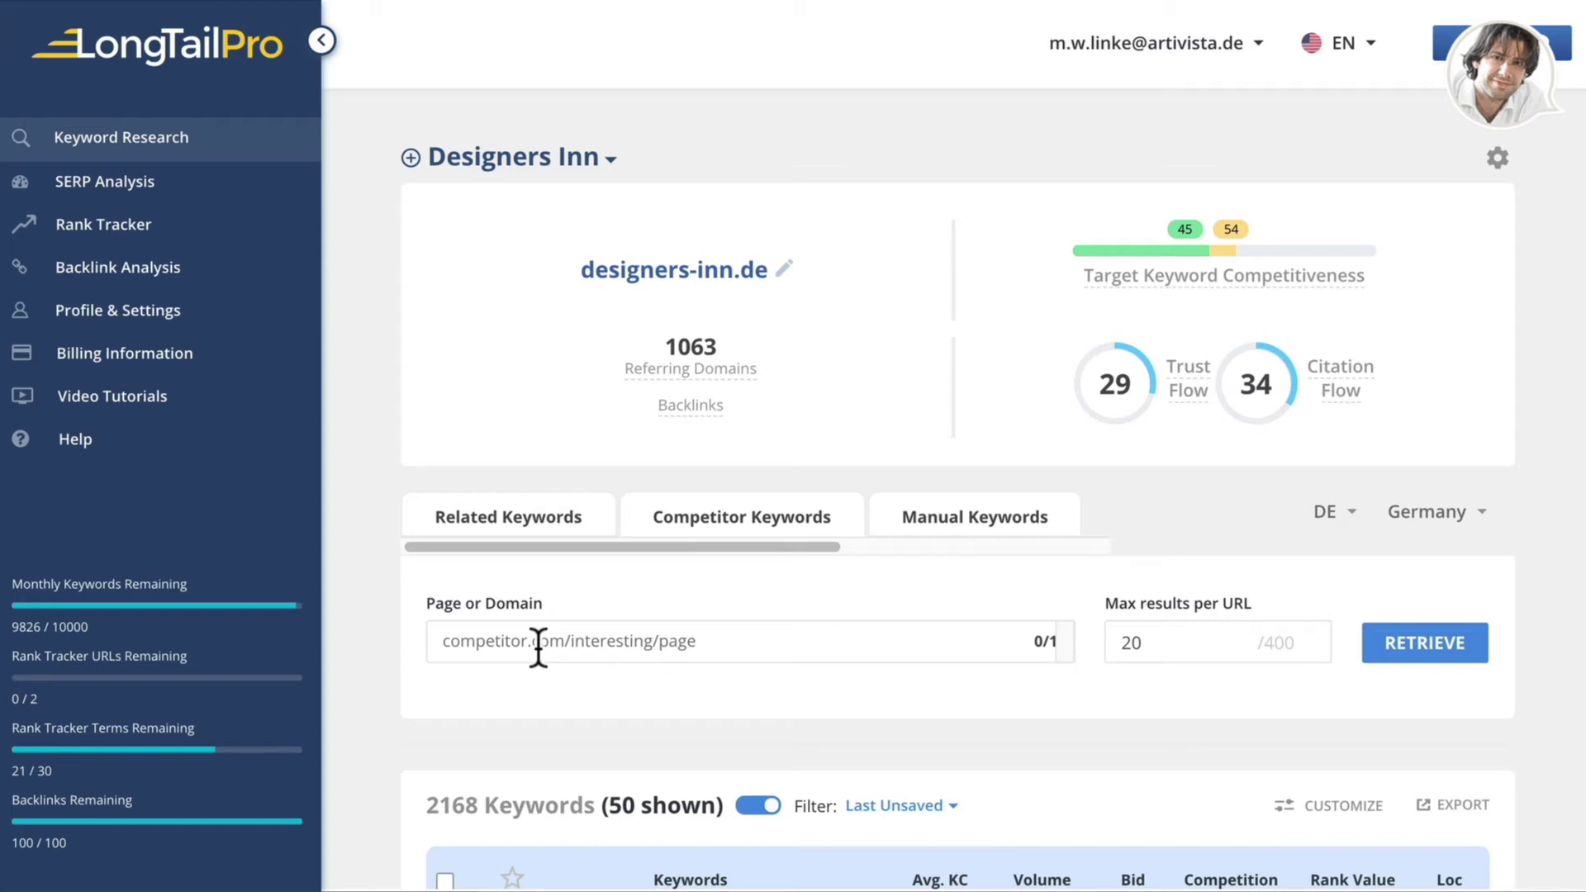
pyautogui.click(465, 642)
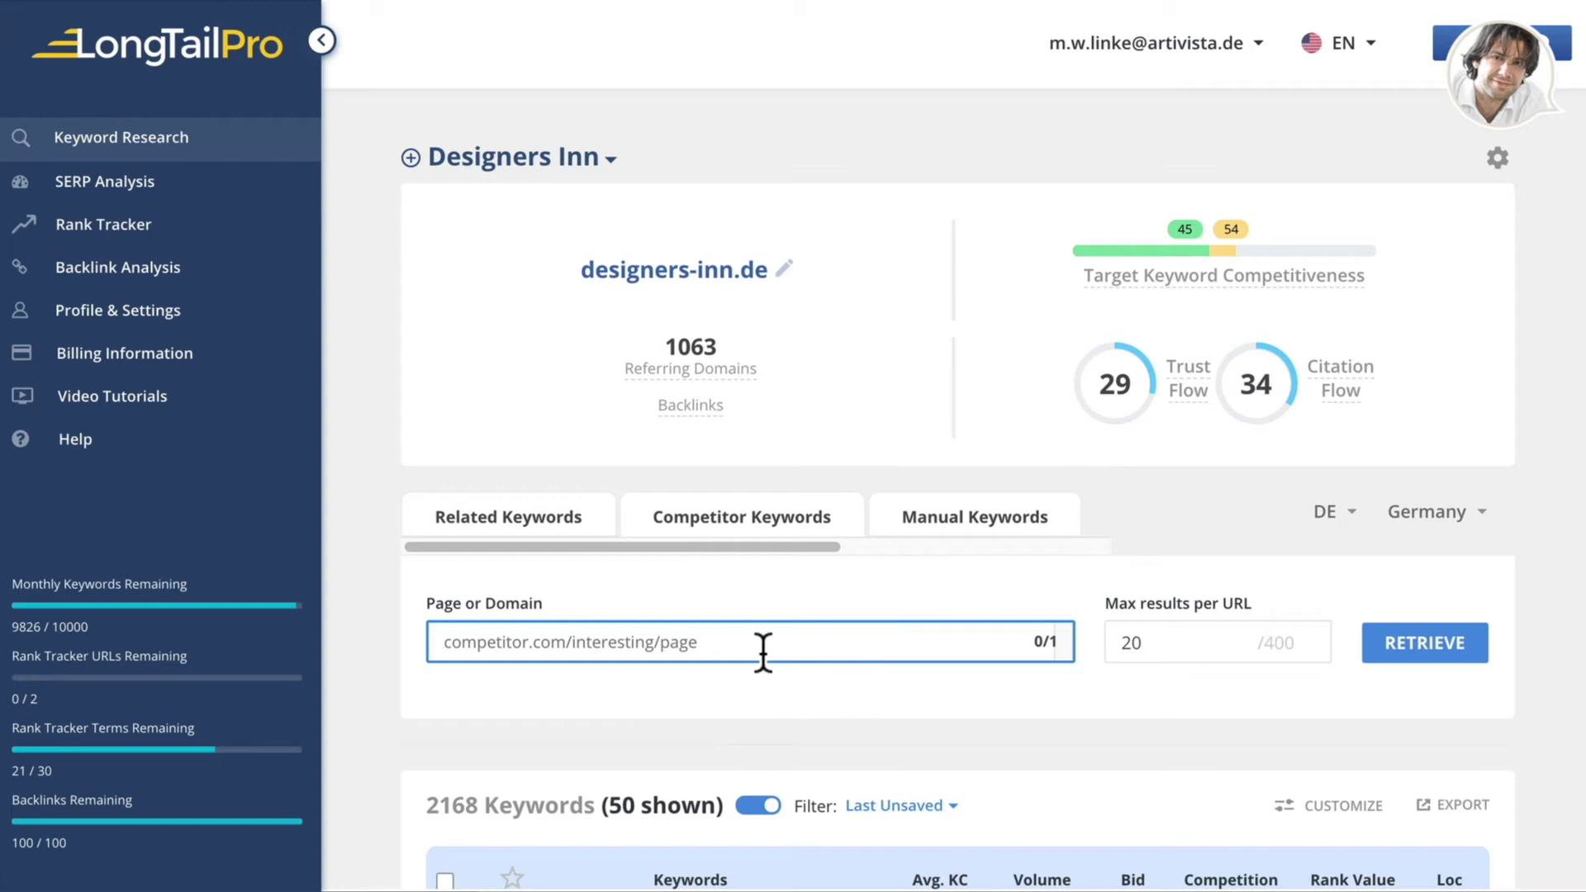
pyautogui.click(919, 521)
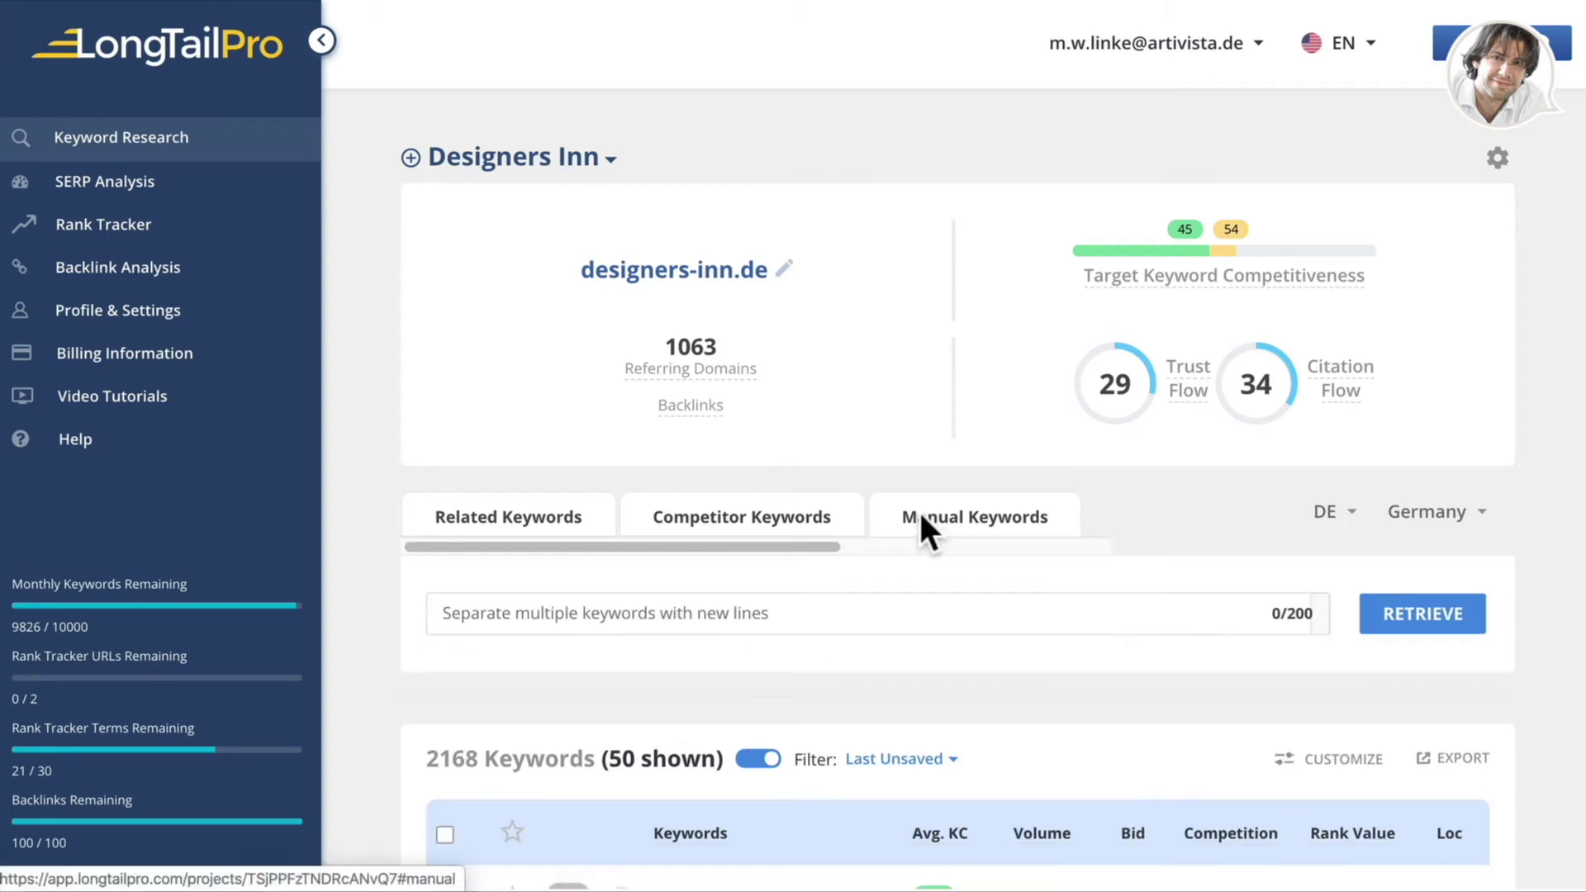
pyautogui.click(587, 611)
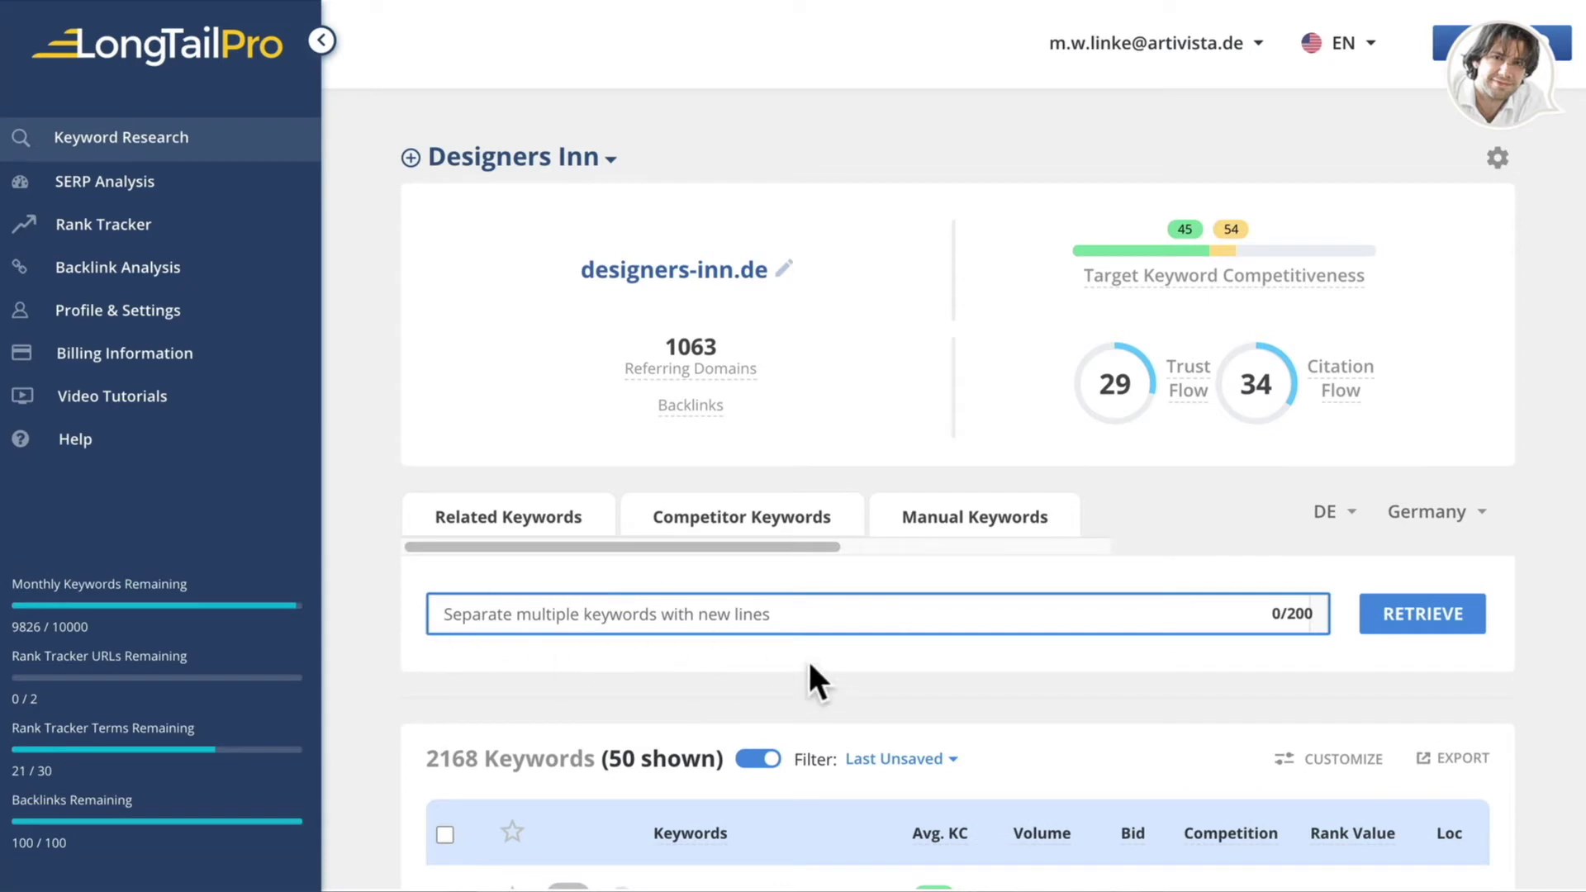
# Retrieve related keywords for the seed keyword "wordpress themes" with 100 suggestions and no advanced options.
pyautogui.click(508, 520)
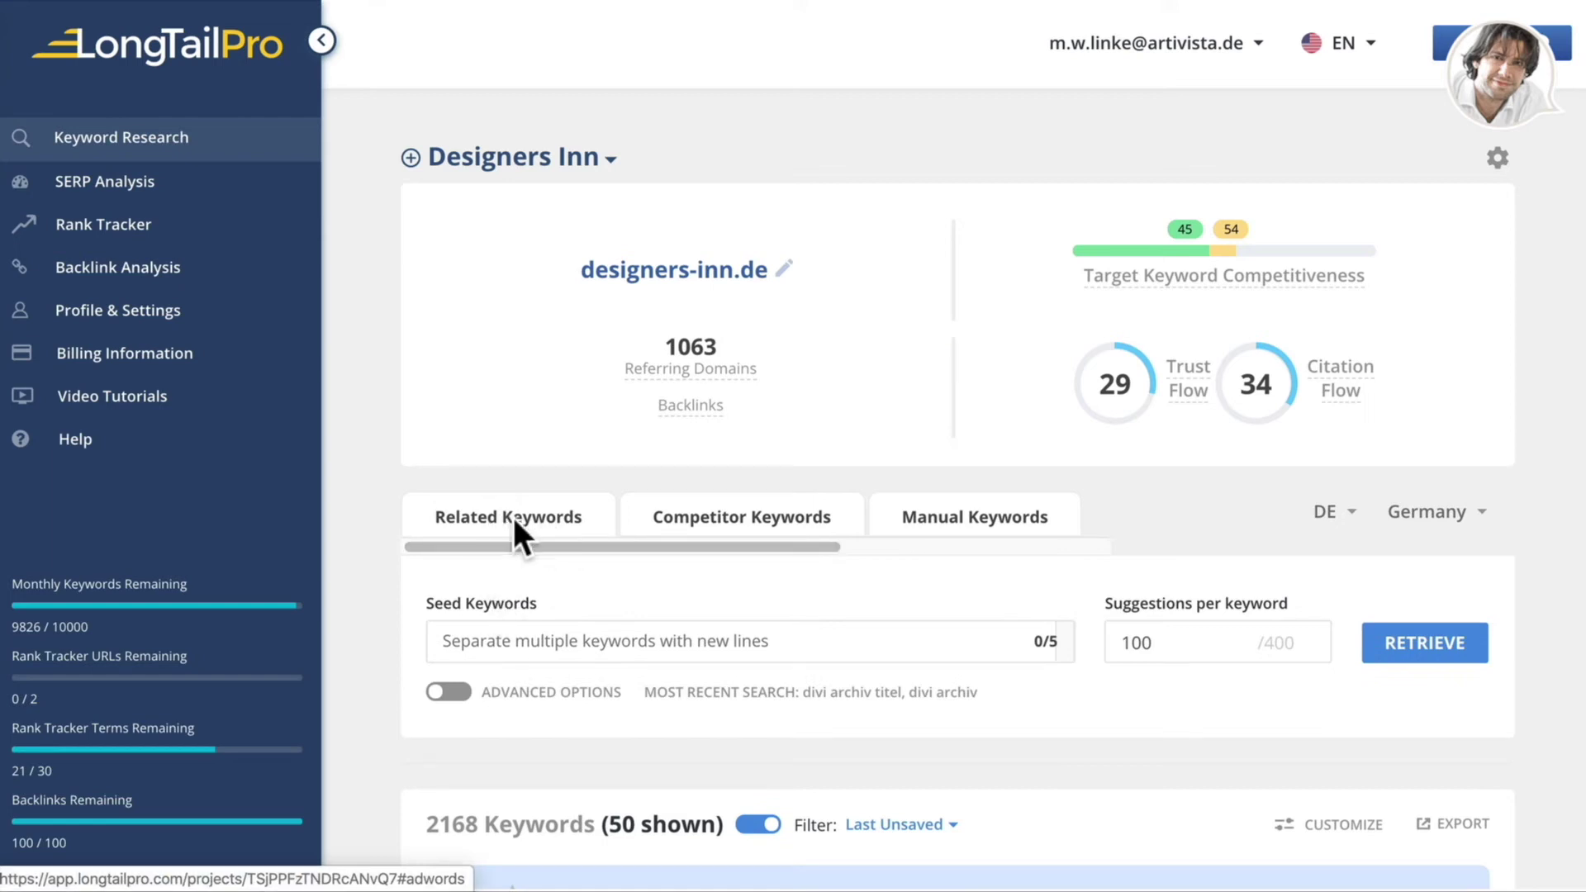
pyautogui.click(547, 637)
pyautogui.write('wo')
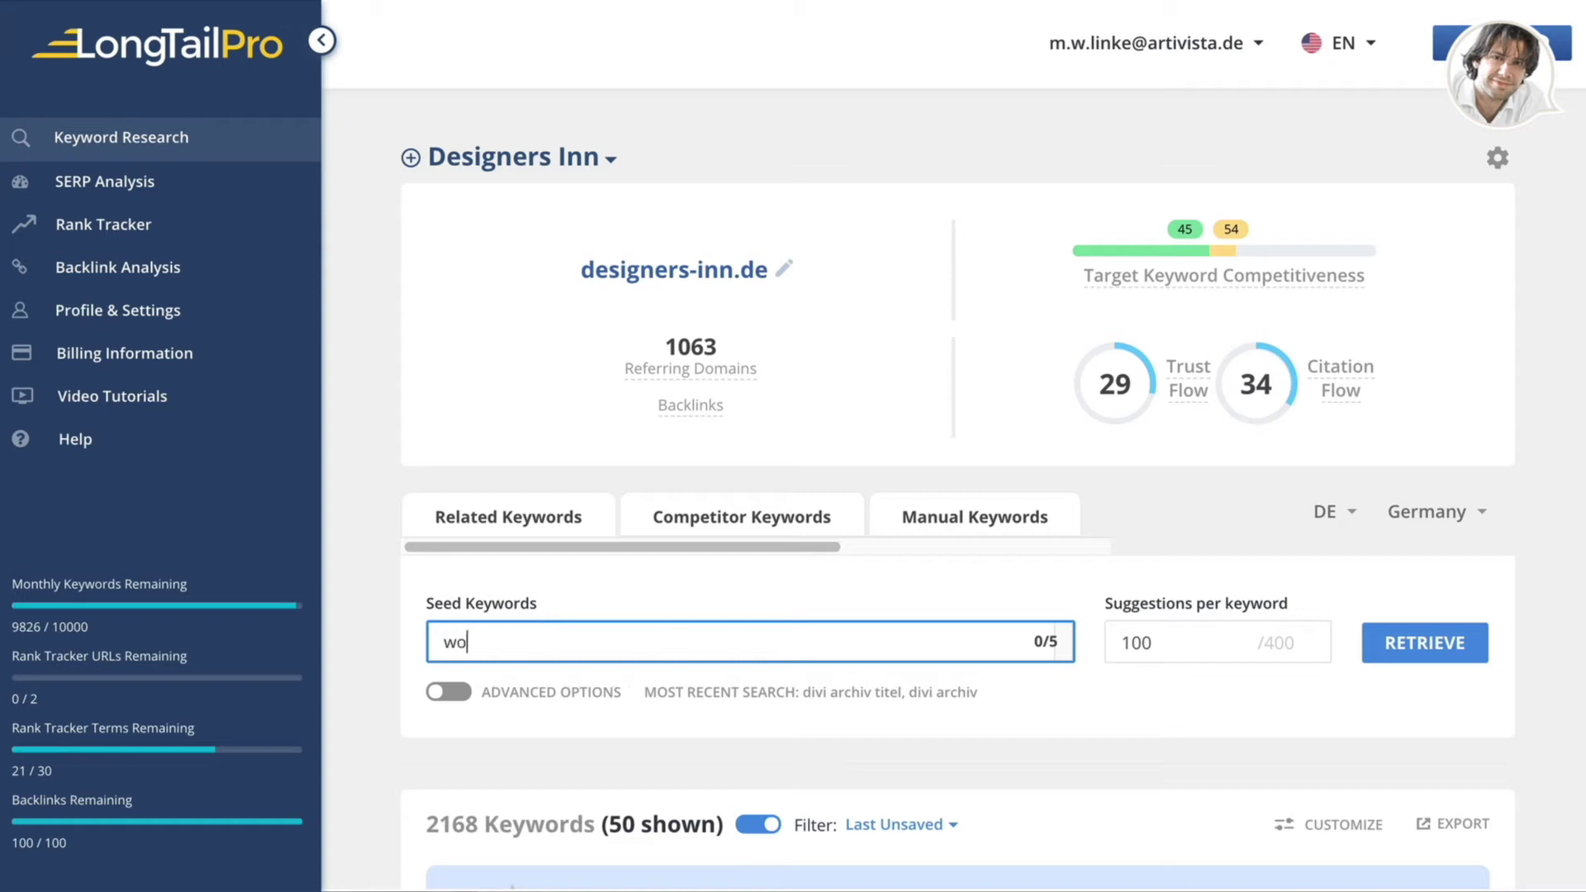
pyautogui.write('rdpress themes')
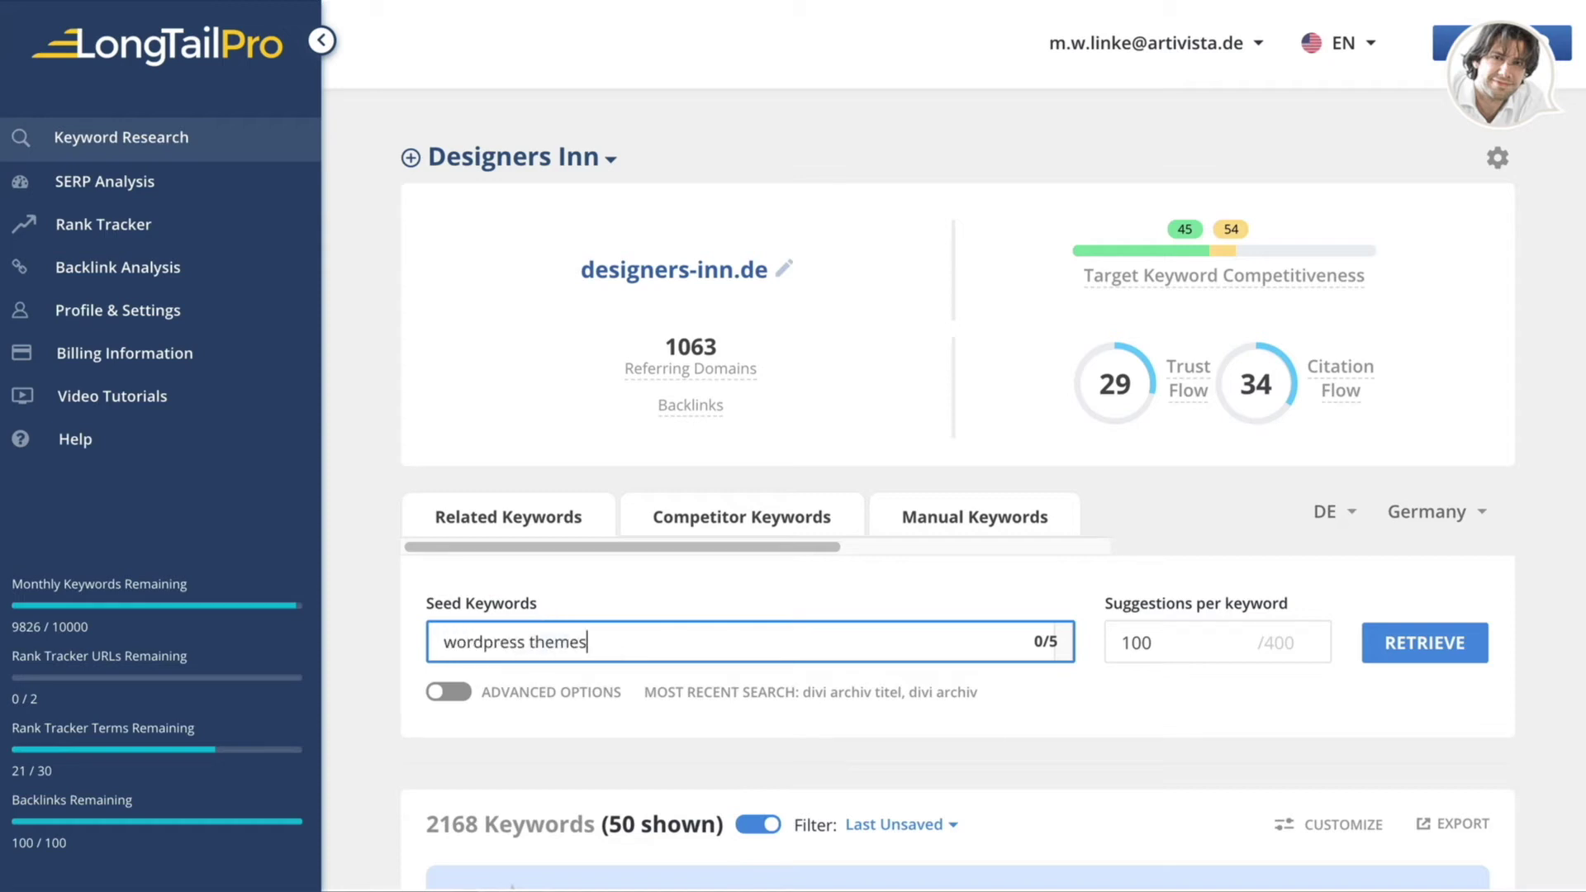
pyautogui.click(488, 691)
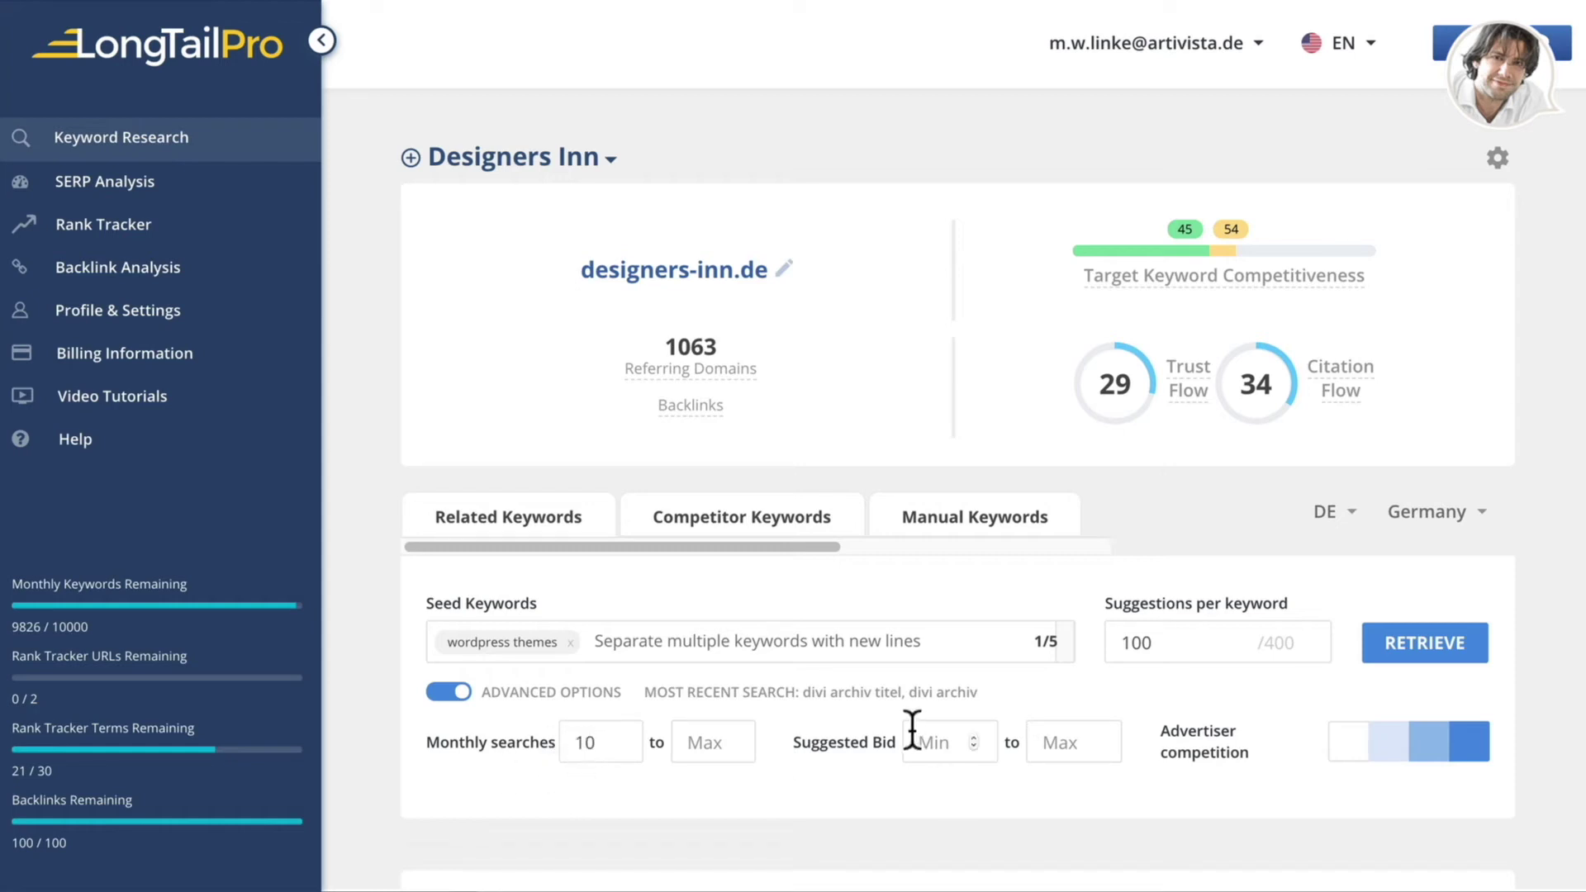
pyautogui.click(1062, 743)
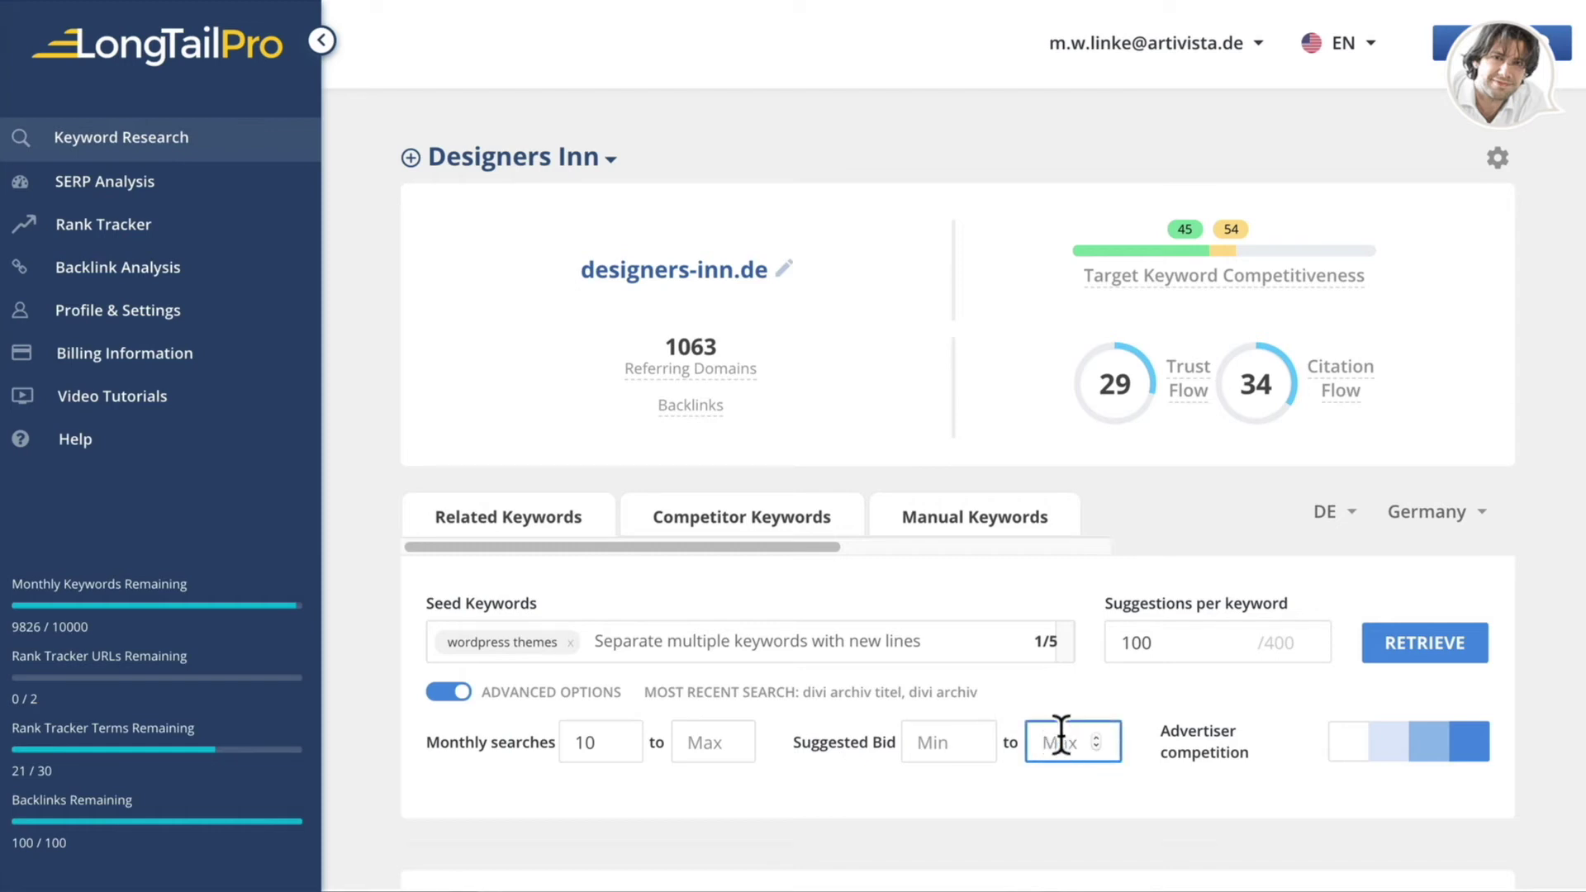
pyautogui.click(522, 694)
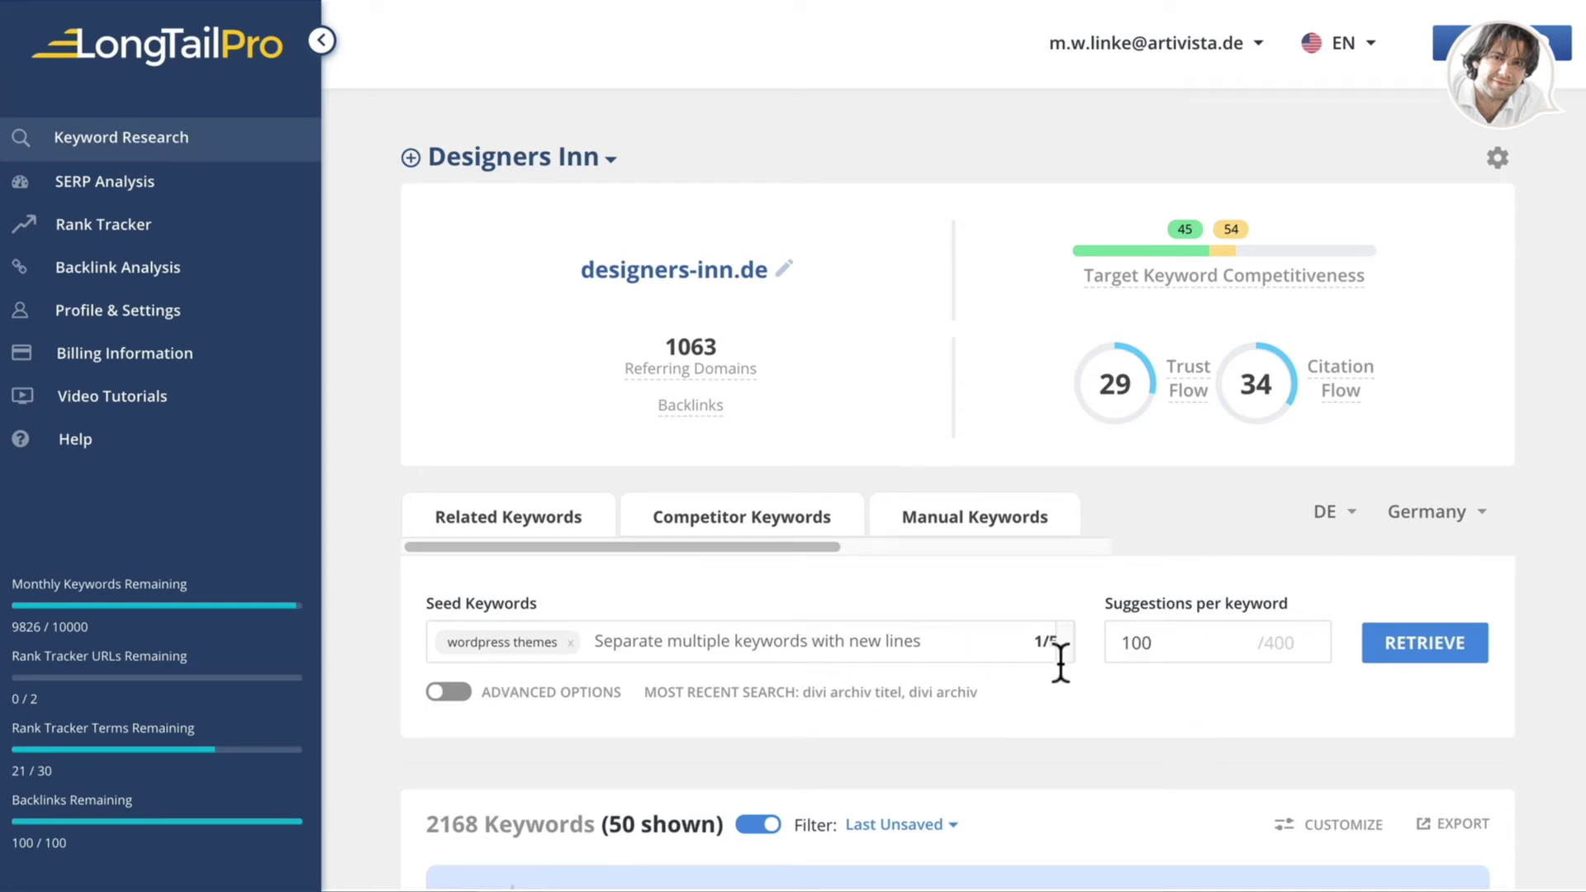
pyautogui.click(1421, 651)
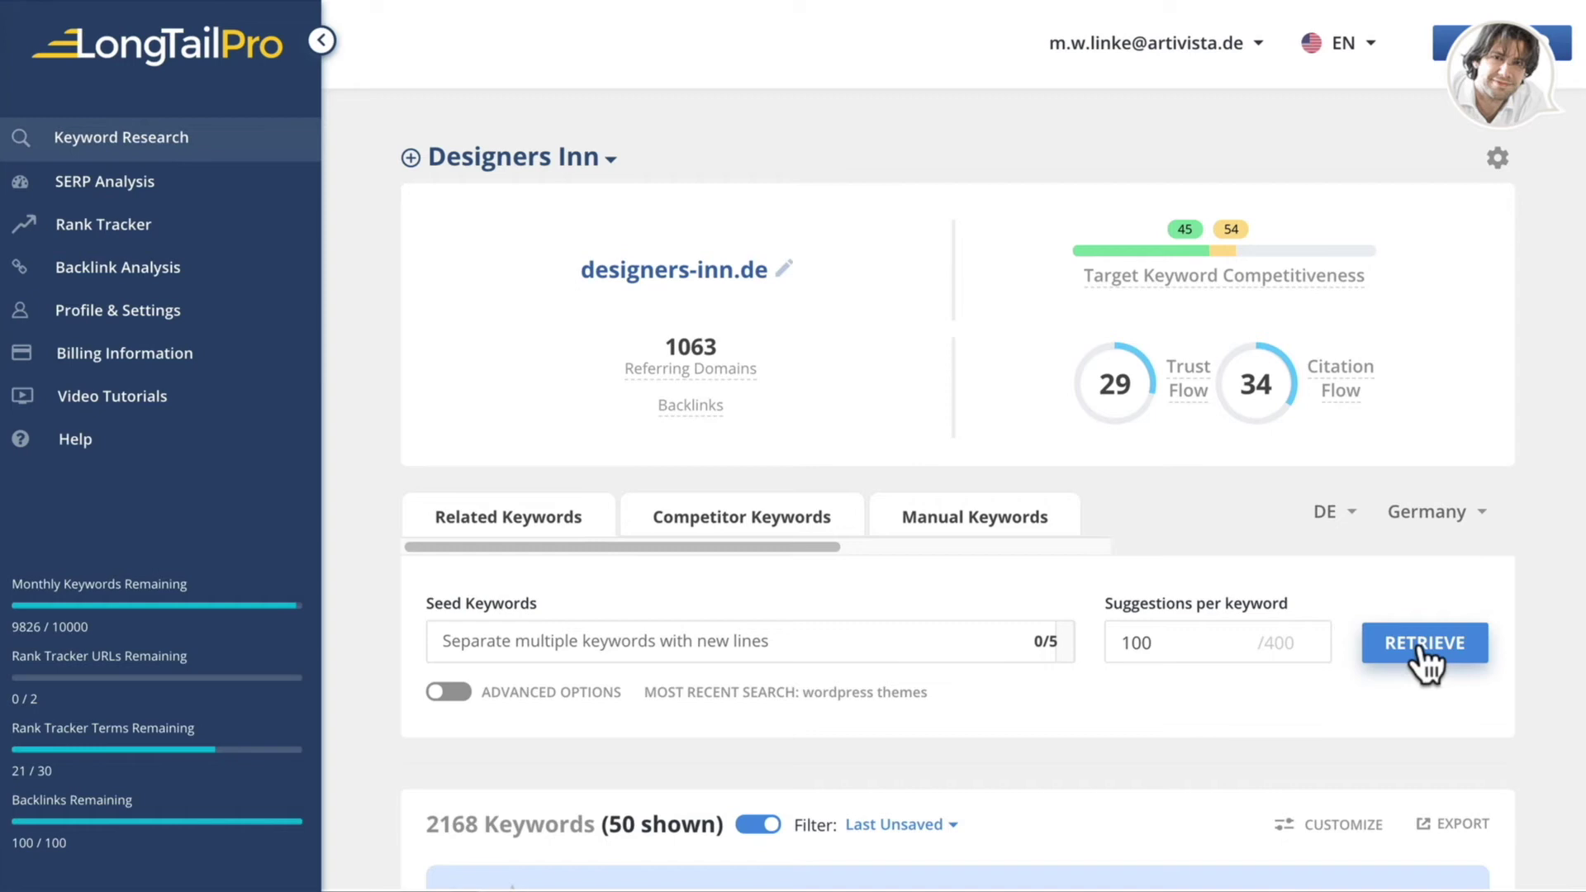
# Filter the keyword list to include only keywords containing "wordpress themes".
pyautogui.scroll(-4, 1108, 751)
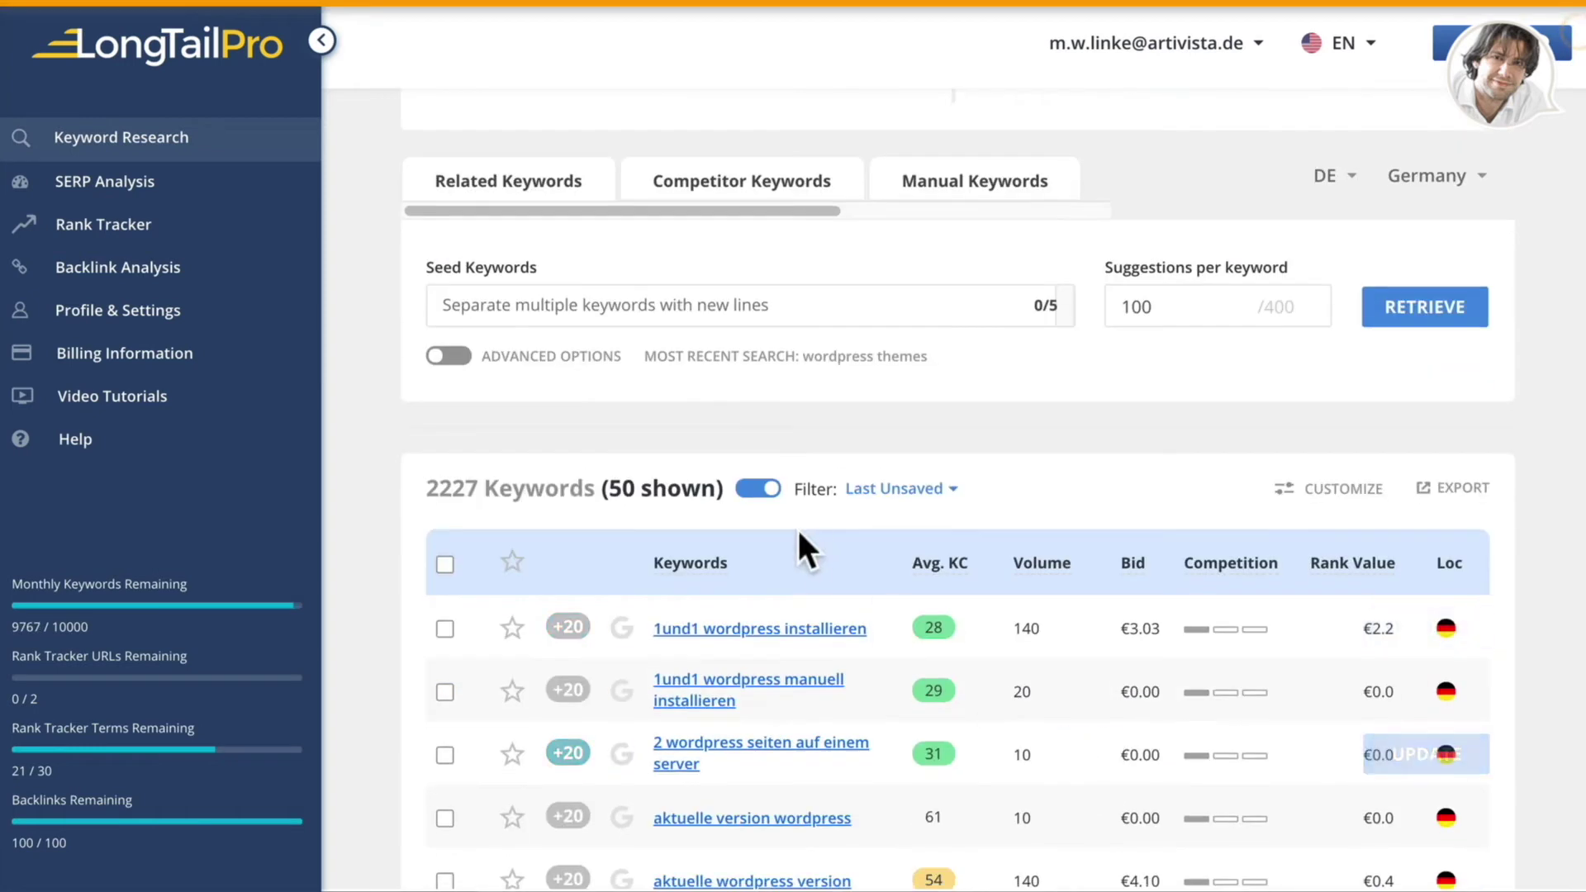
pyautogui.click(869, 490)
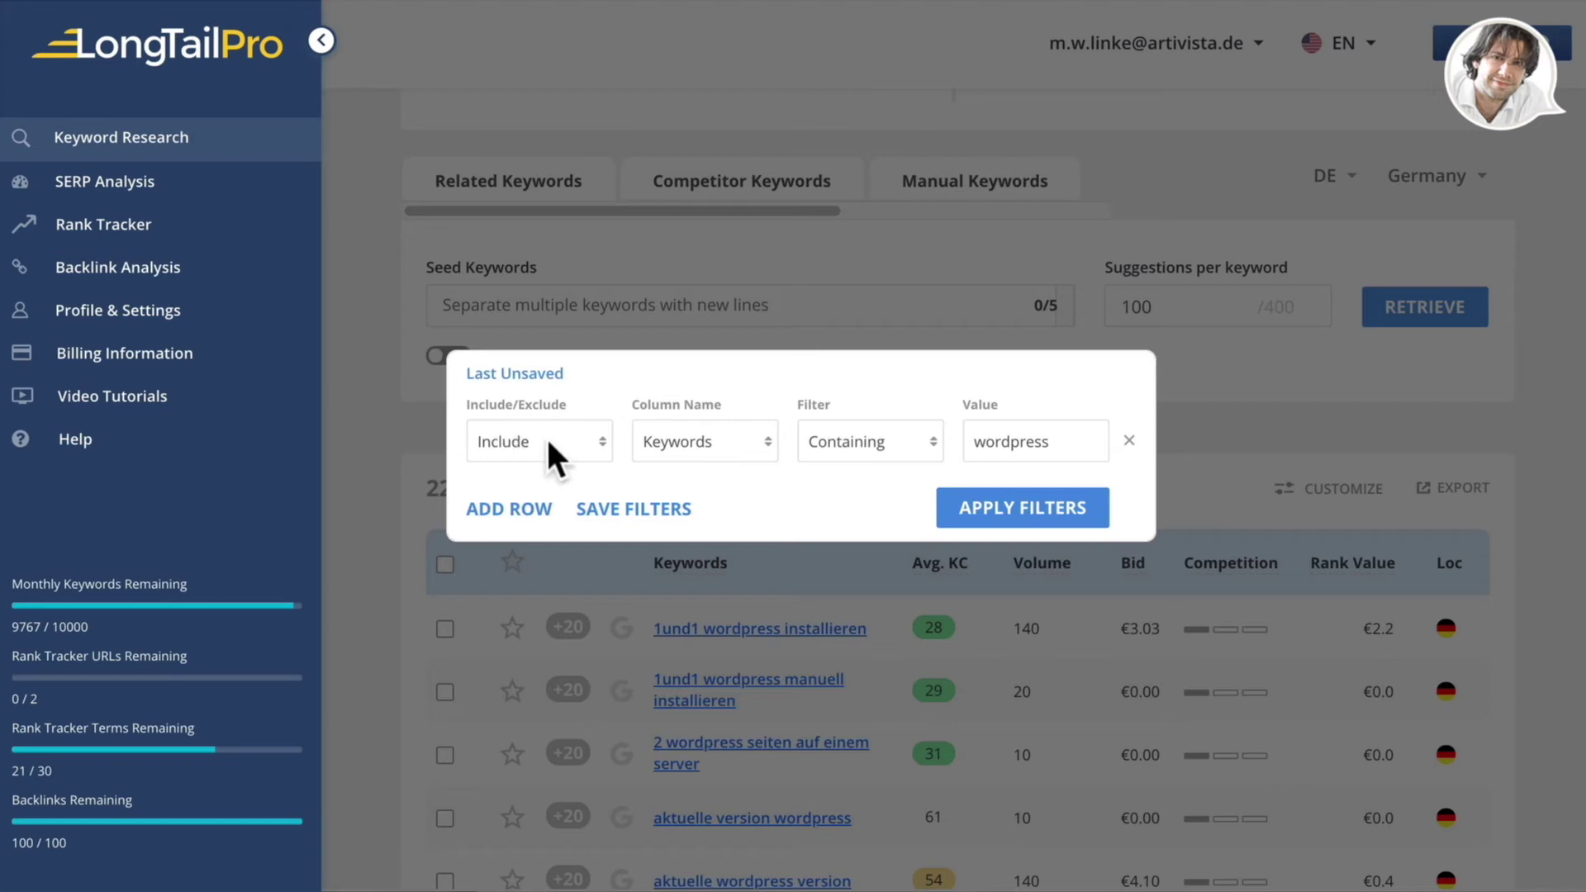
pyautogui.click(589, 439)
pyautogui.click(690, 441)
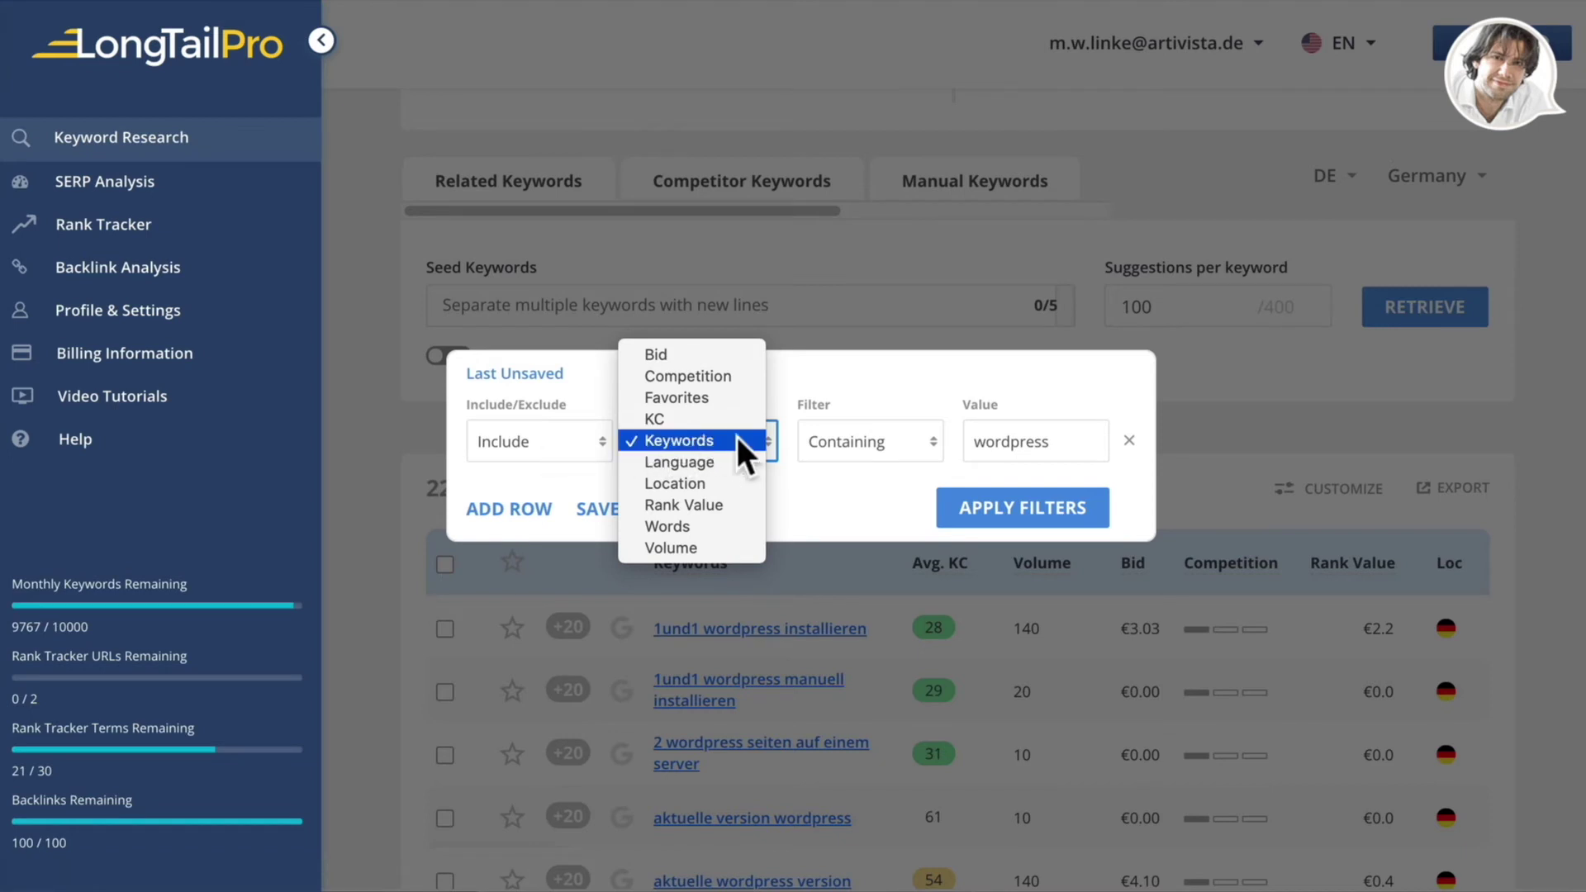
pyautogui.click(943, 371)
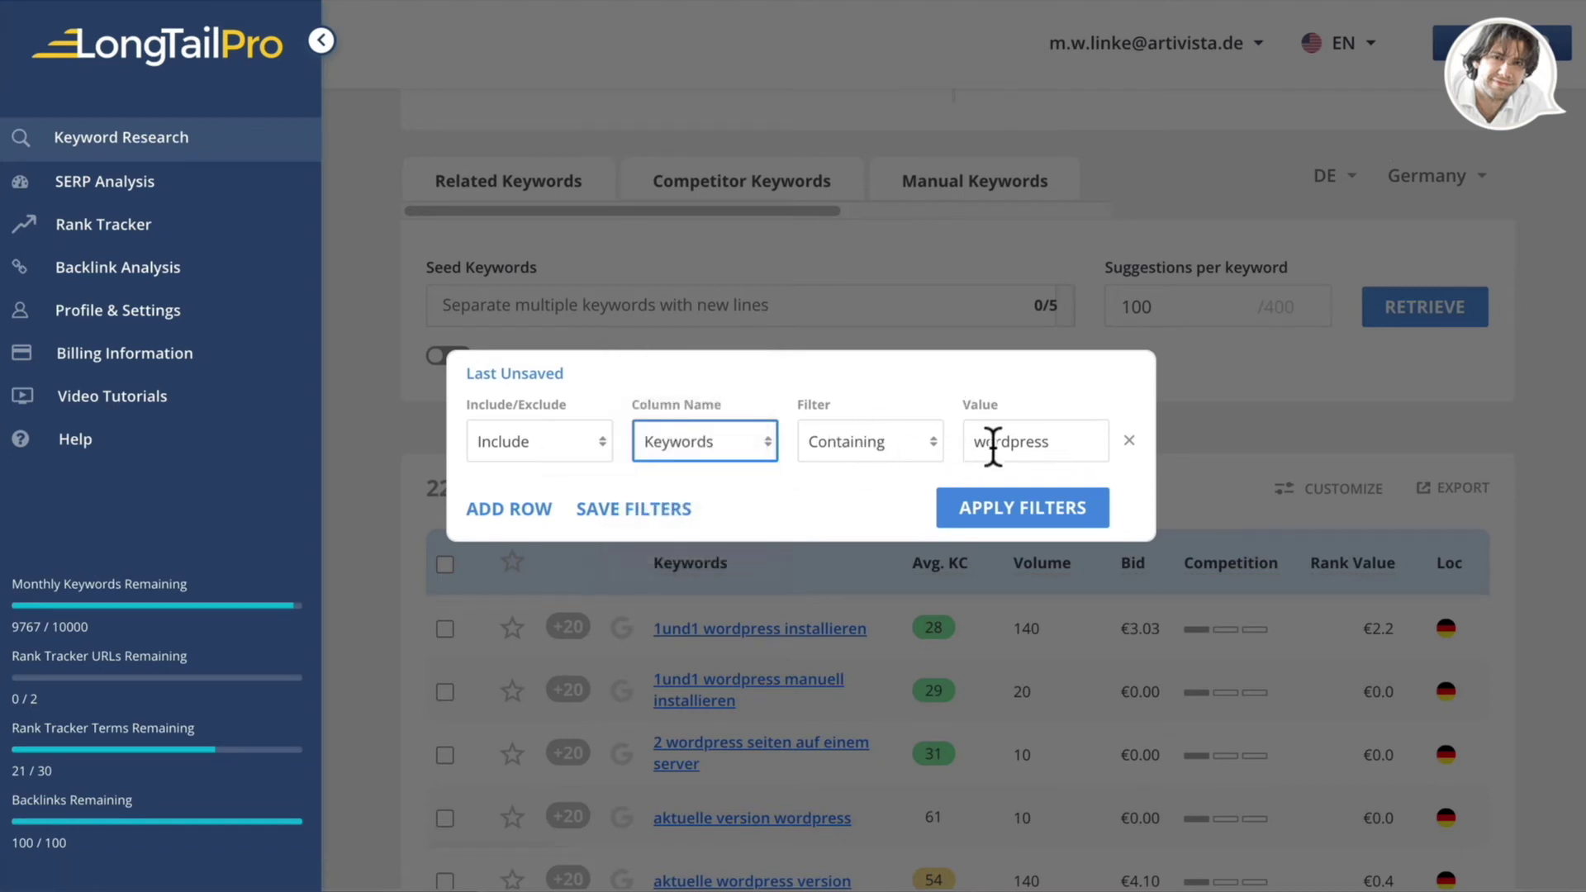
pyautogui.click(1072, 434)
pyautogui.write('themes')
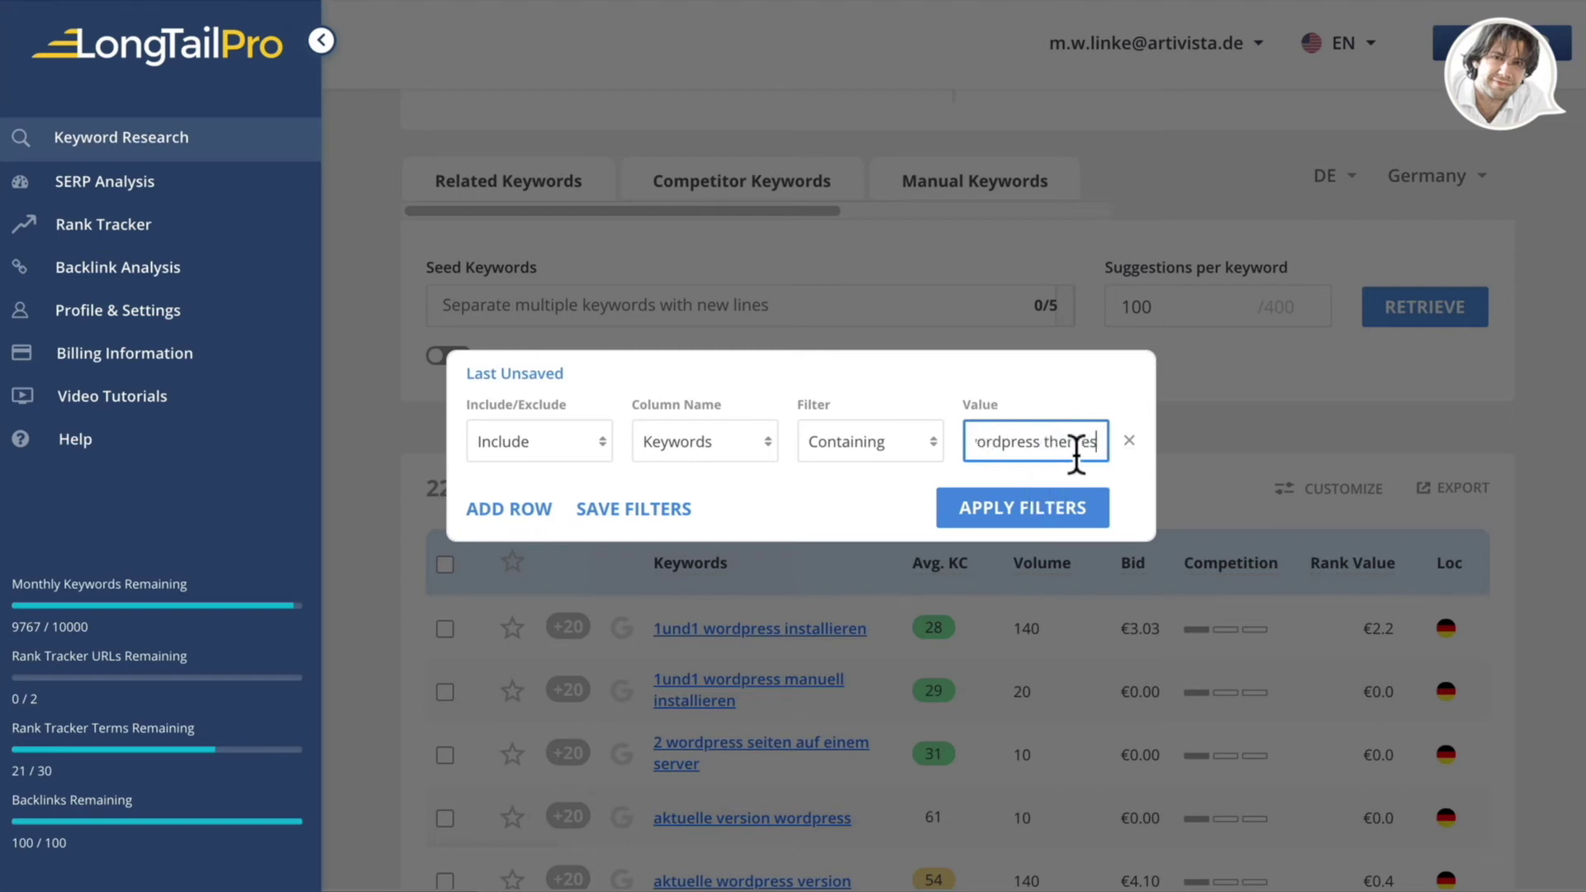
pyautogui.click(1038, 517)
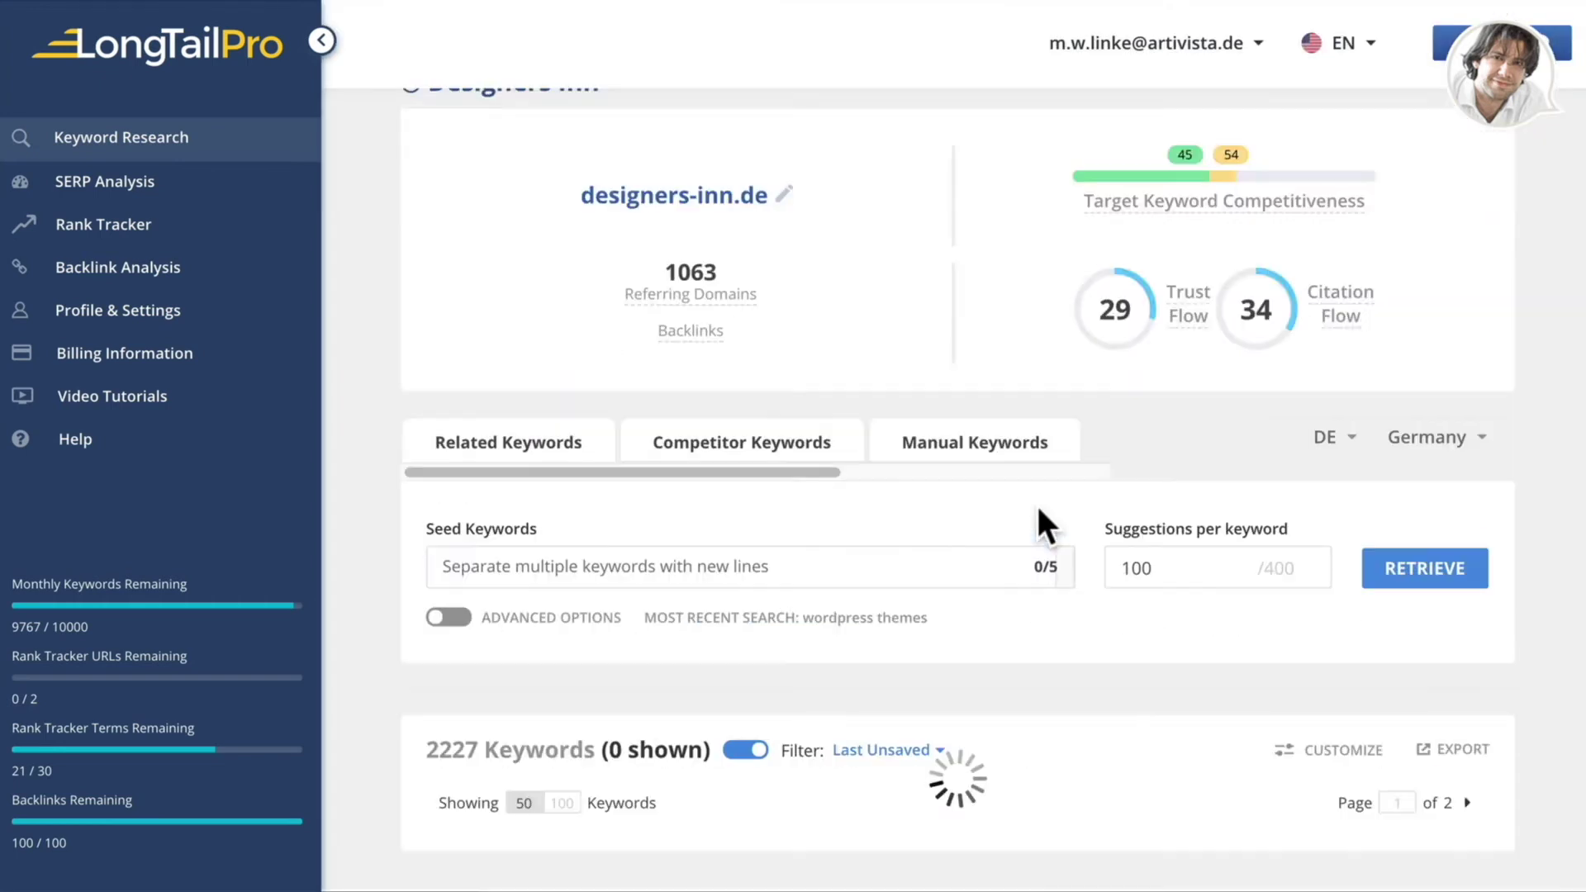
# Look through the filtered keywords and sort them by search volume, highest first.
pyautogui.scroll(-2, 1121, 557)
pyautogui.scroll(-3, 1121, 557)
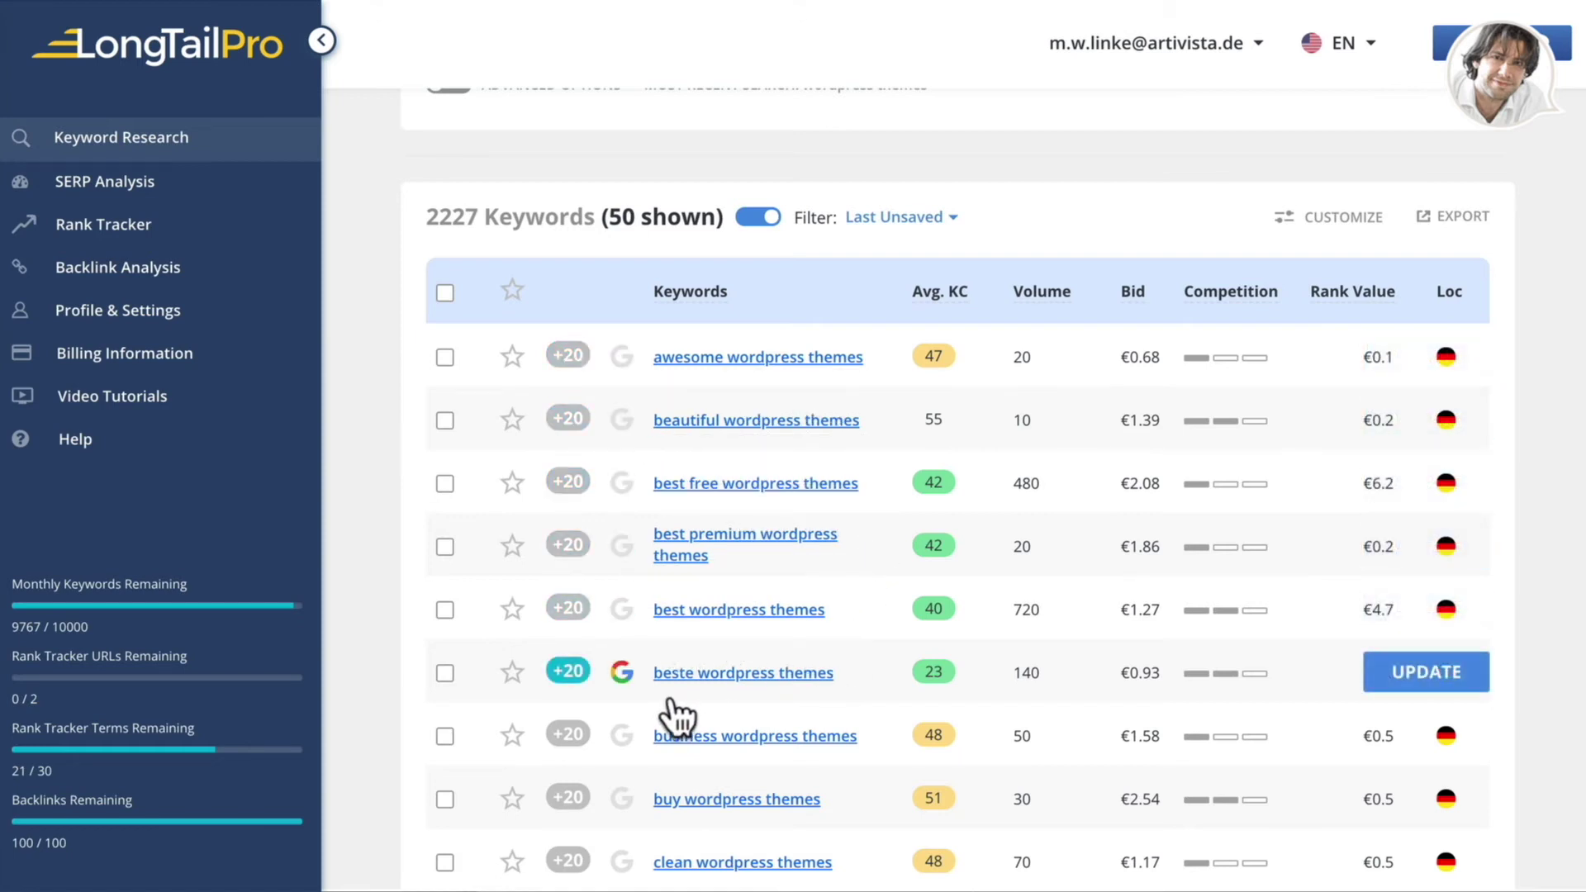
pyautogui.scroll(-2, 851, 754)
pyautogui.scroll(-4, 851, 755)
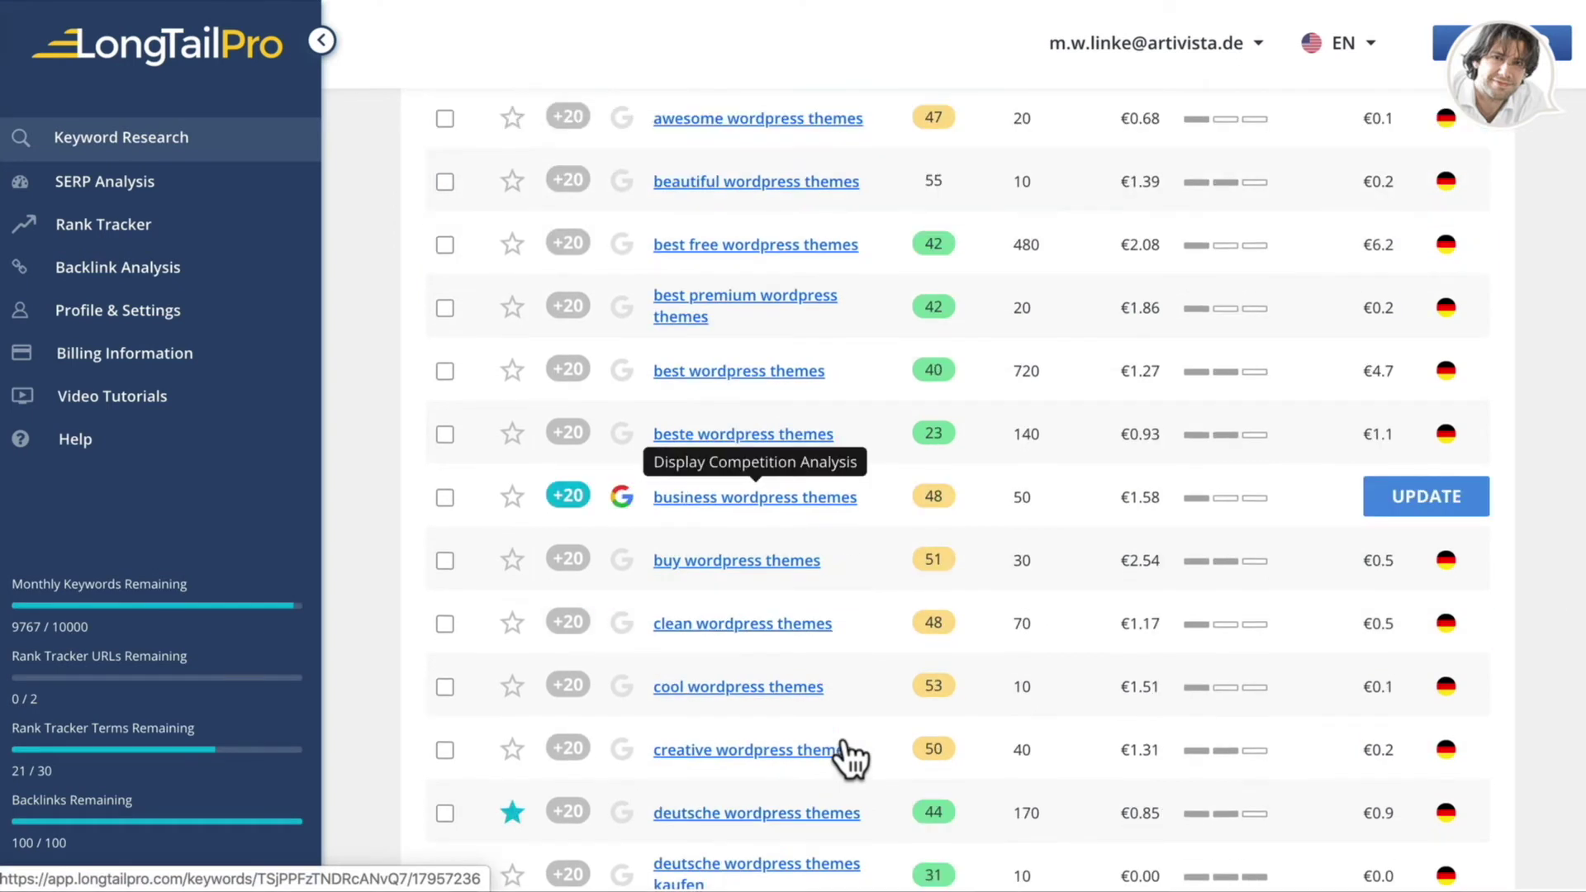
pyautogui.scroll(-6, 775, 731)
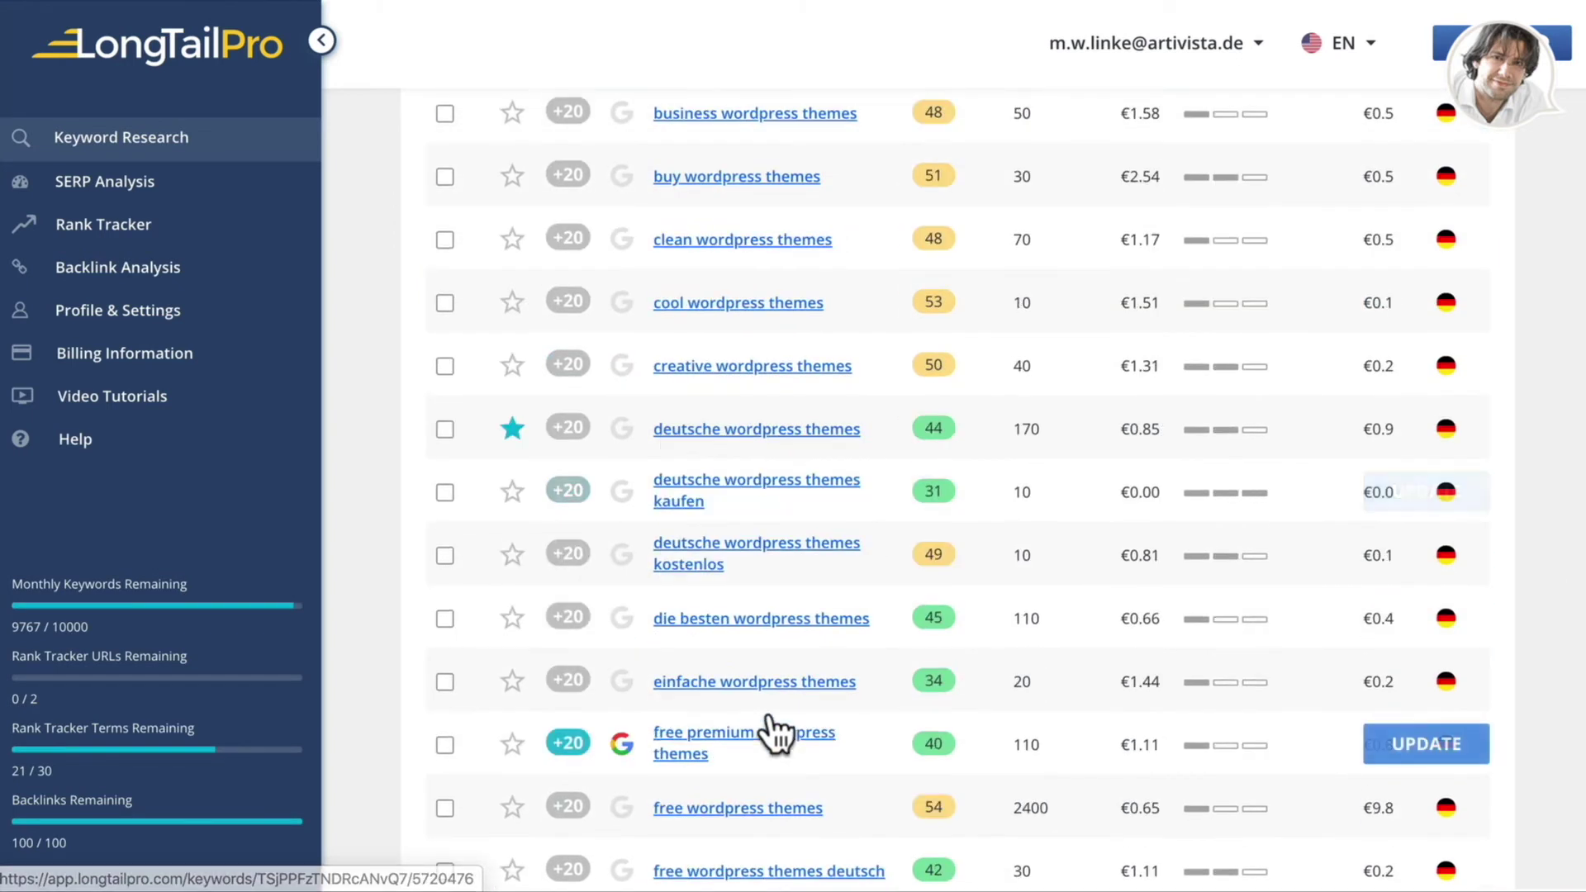
pyautogui.scroll(12, 774, 732)
pyautogui.scroll(4, 774, 732)
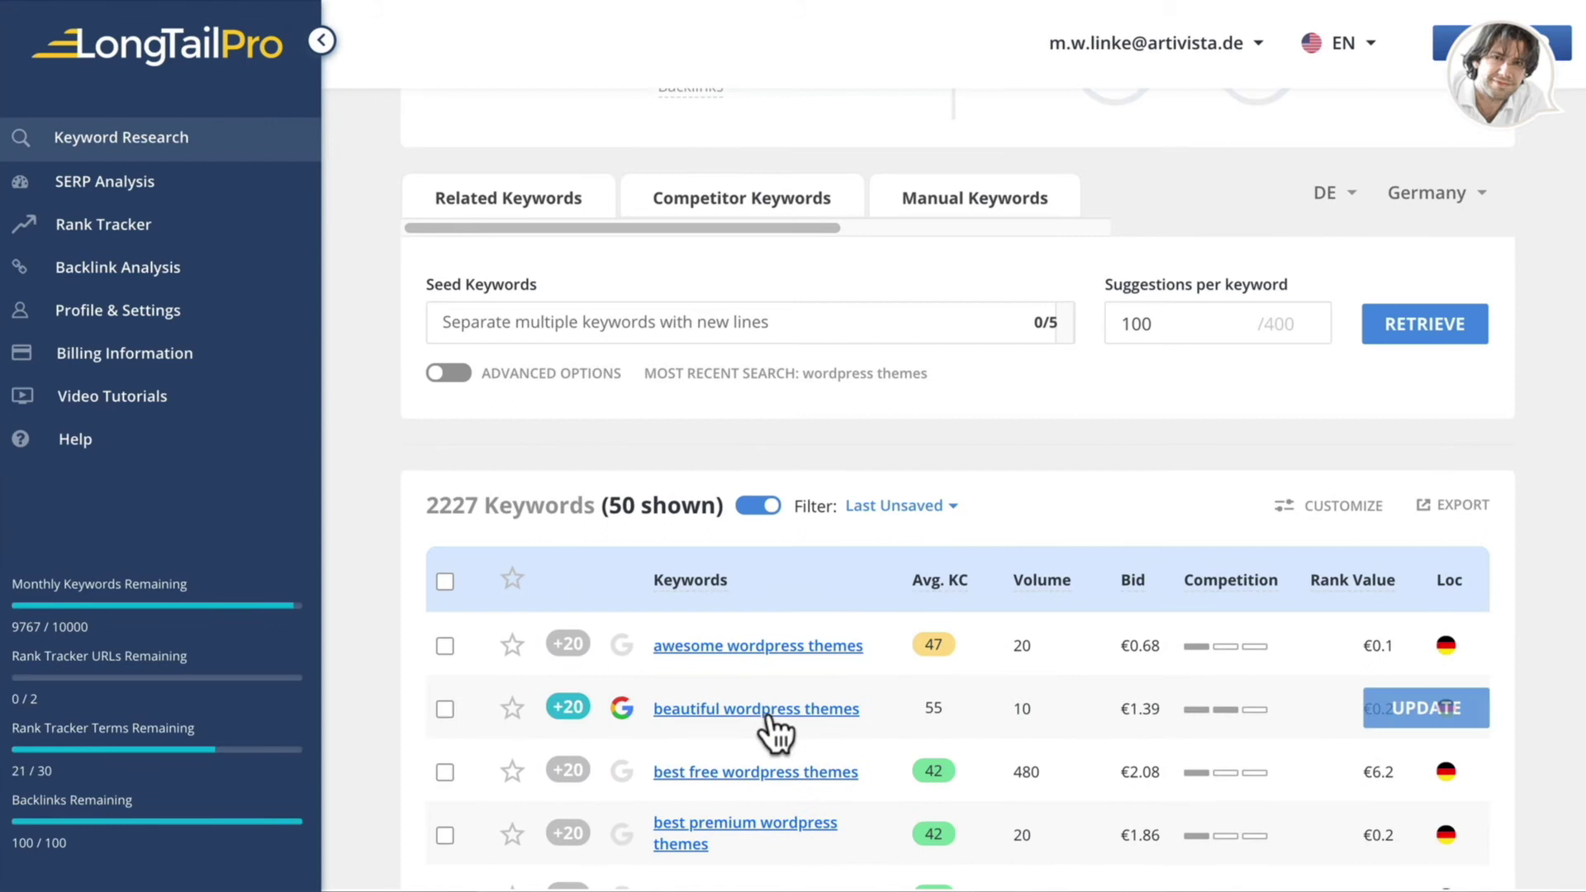
pyautogui.scroll(-3, 775, 731)
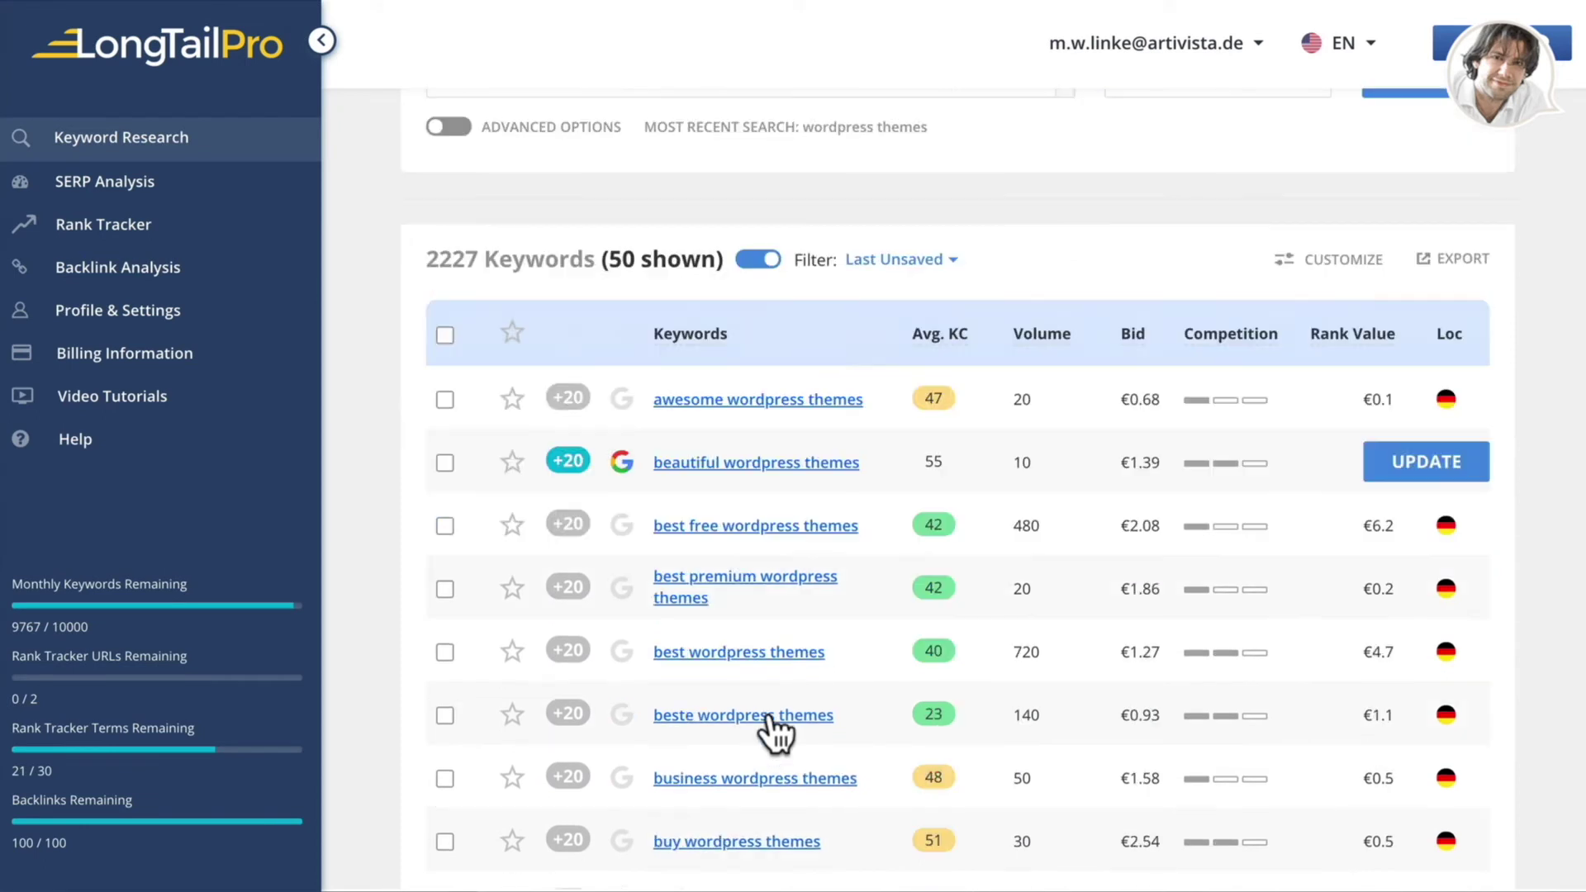
pyautogui.click(1044, 347)
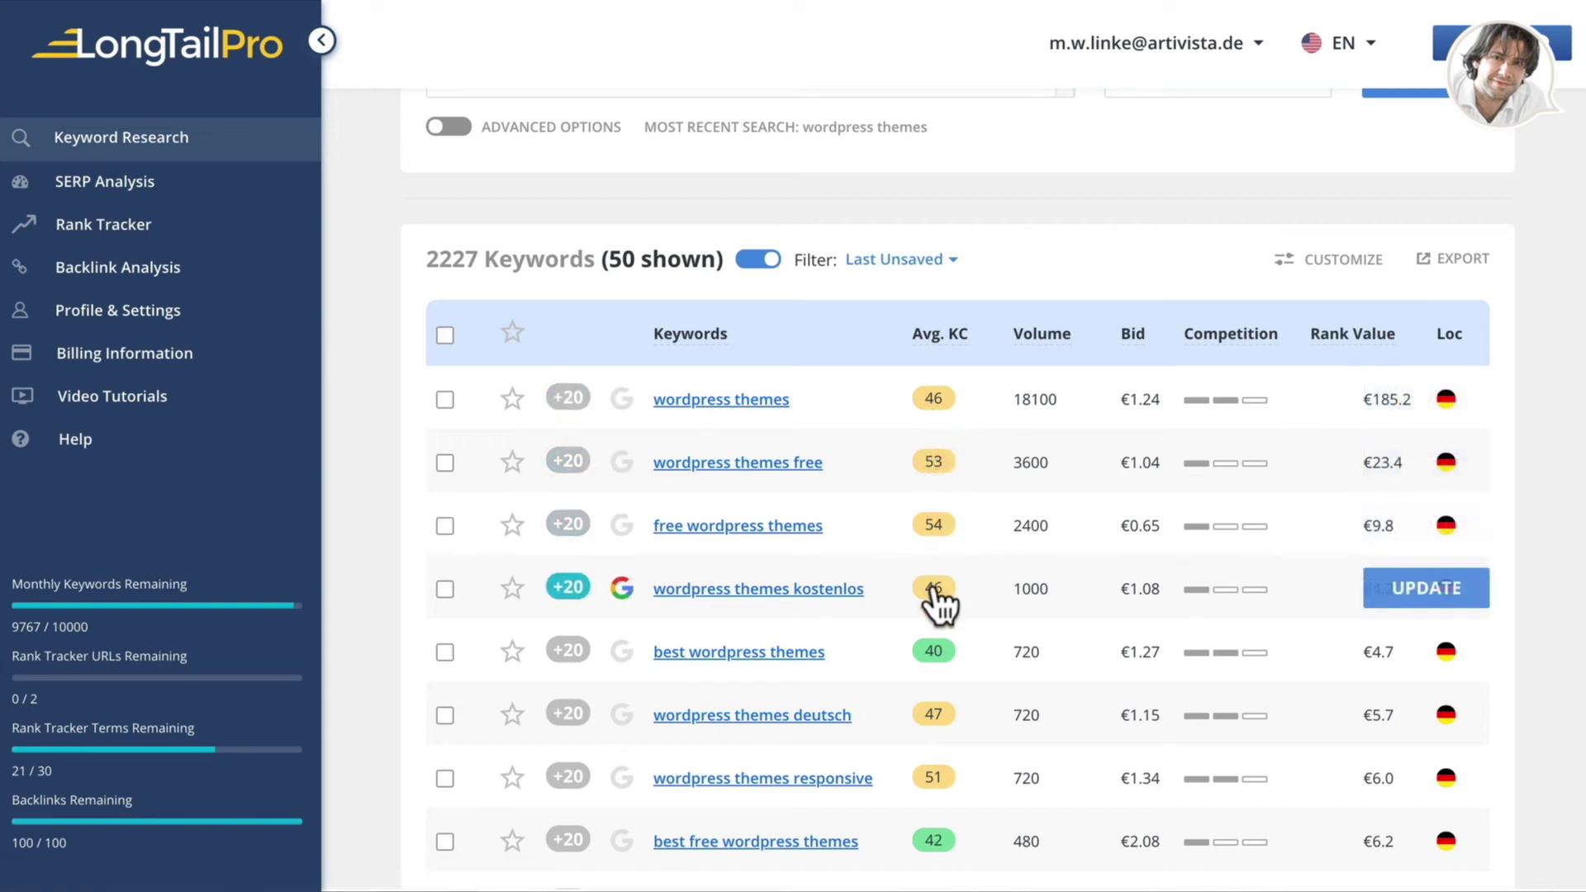
pyautogui.scroll(-1, 941, 672)
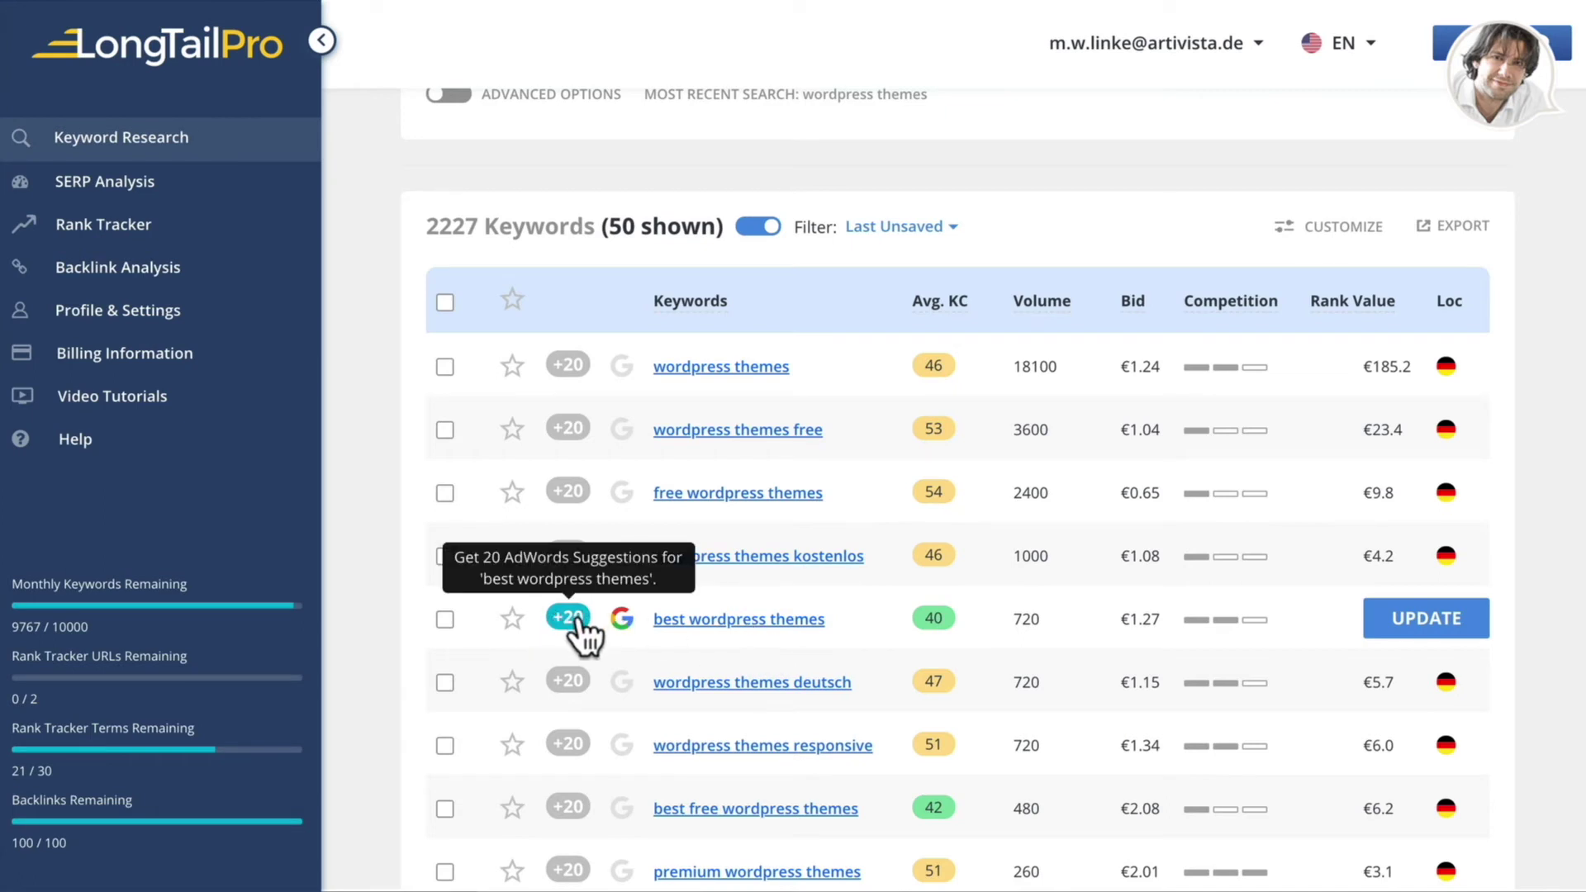
# Open the competition analysis for "best wordpress themes" and examine its Google organic search results.
pyautogui.click(700, 621)
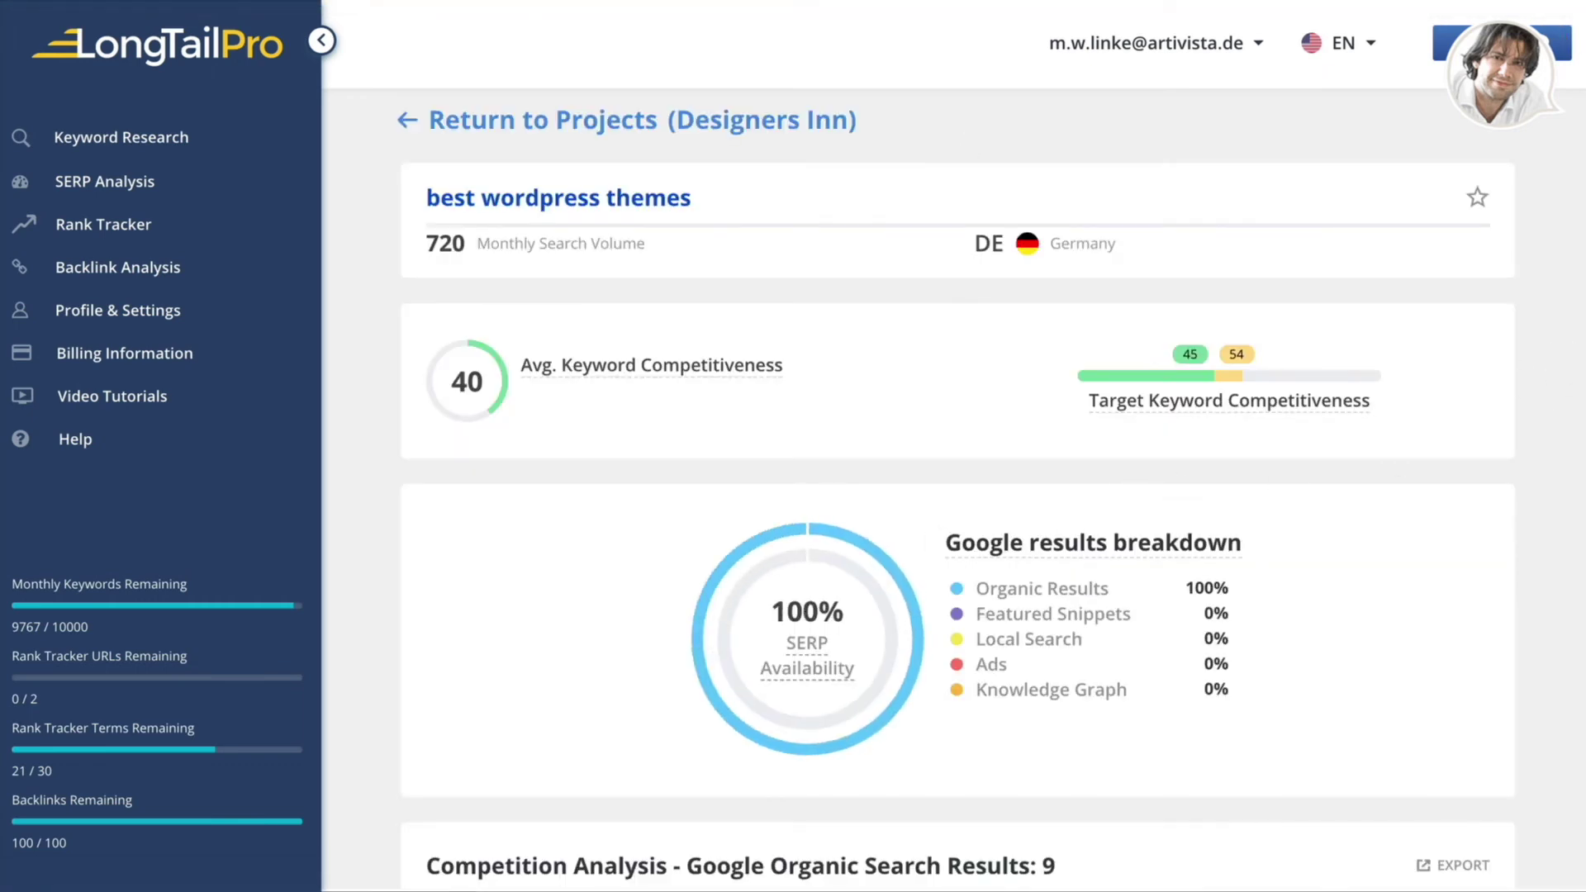
pyautogui.scroll(-5, 959, 496)
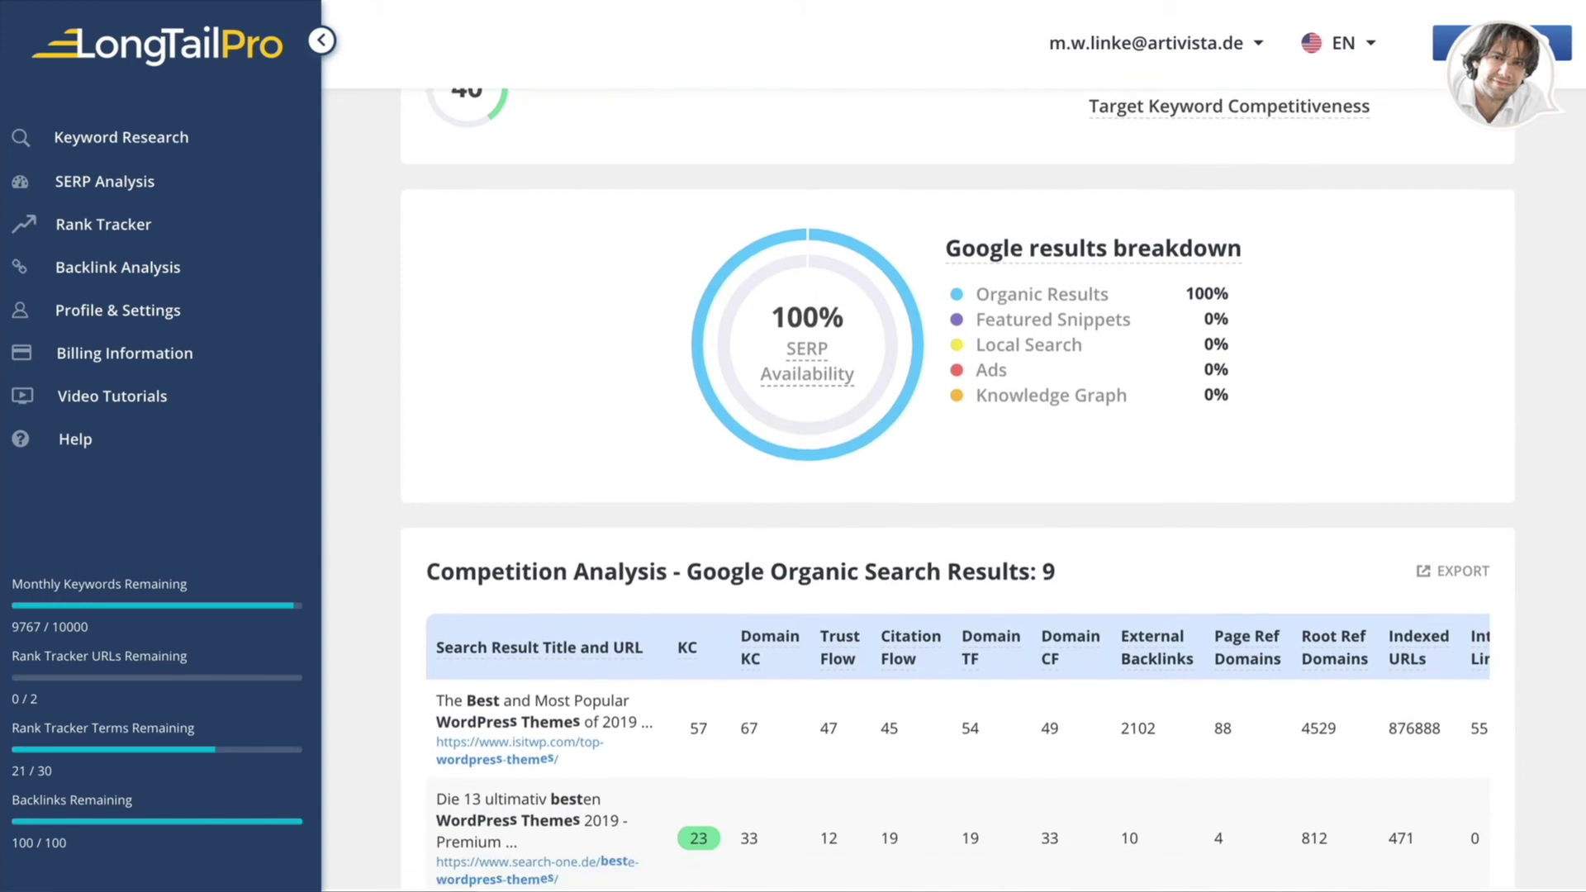
pyautogui.scroll(-3, 958, 496)
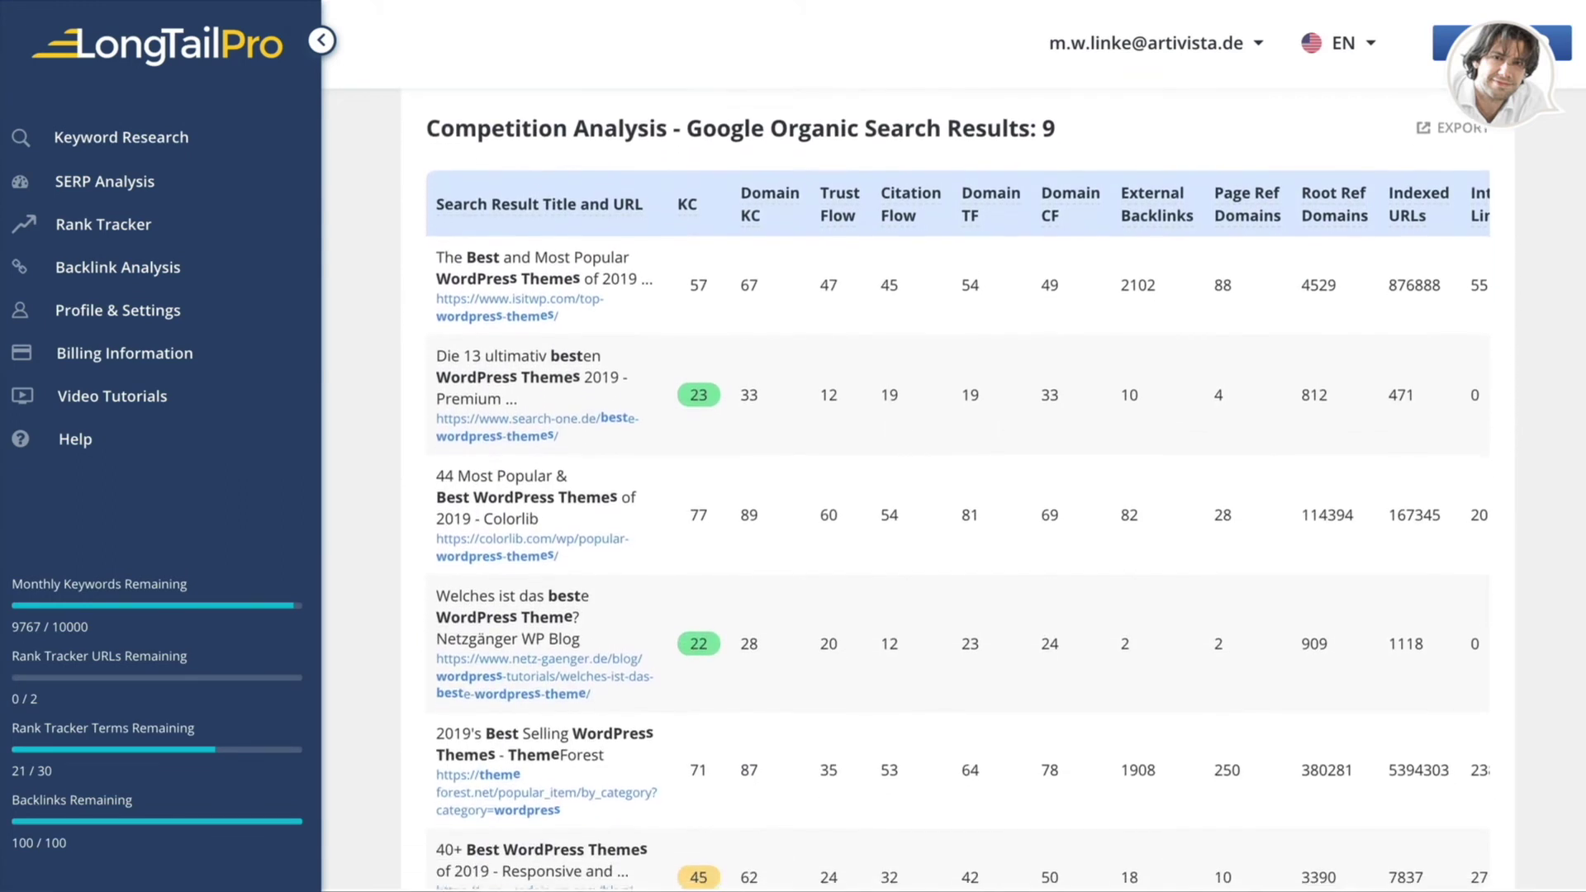
pyautogui.scroll(1, 1132, 311)
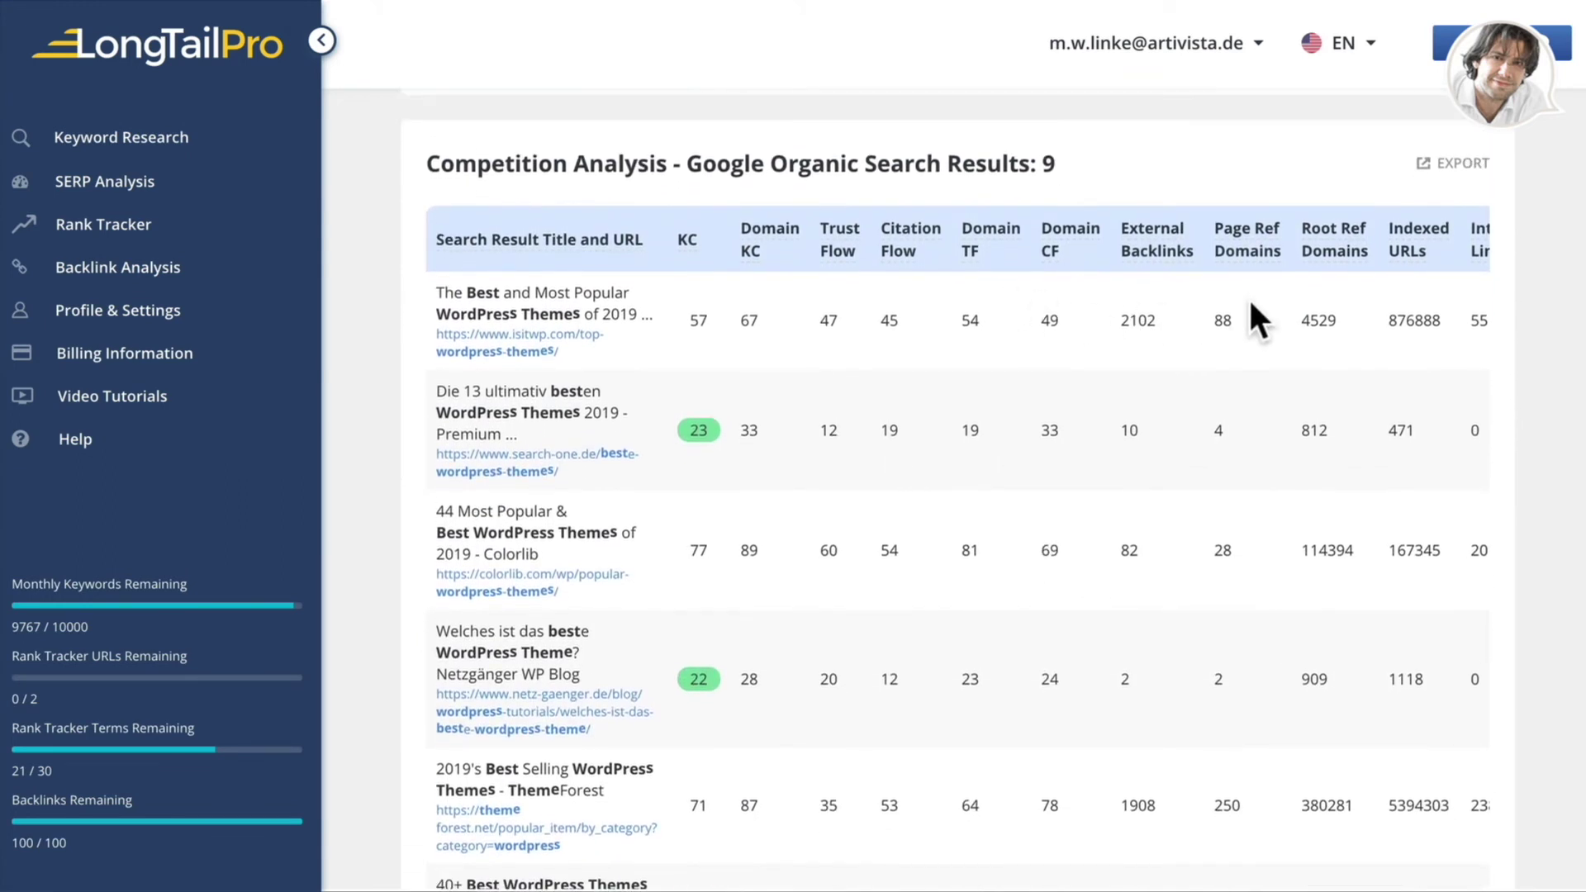
# Compare the competitiveness, trust and citation flow, backlinks, indexed URLs, internal links and site age of the organic results for "best wordpress themes".
pyautogui.scroll(-1, 1132, 455)
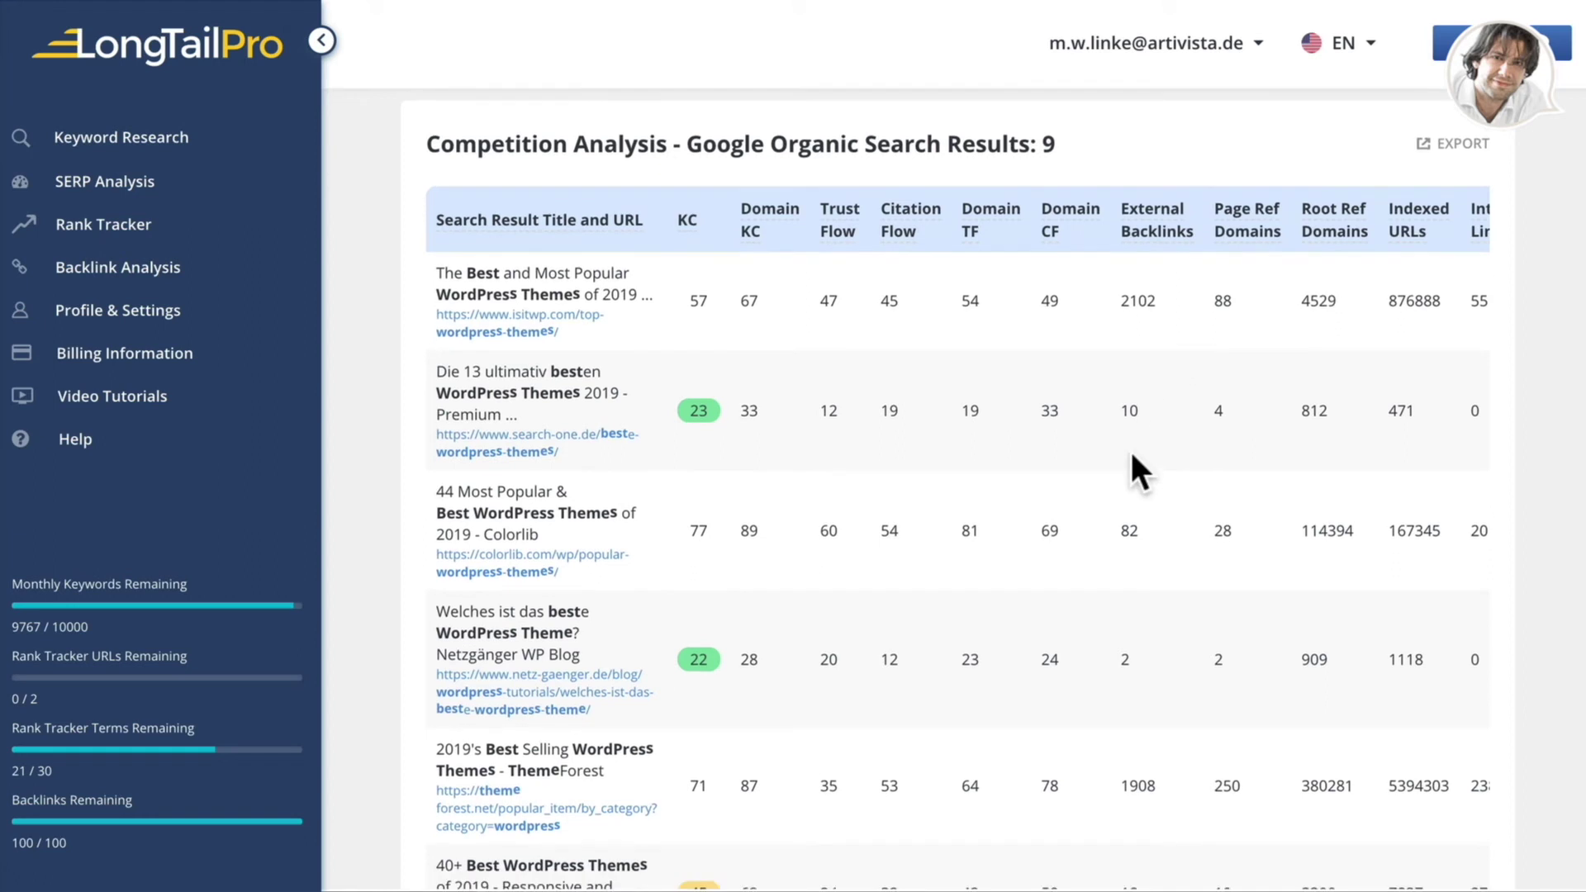
pyautogui.scroll(-3, 812, 423)
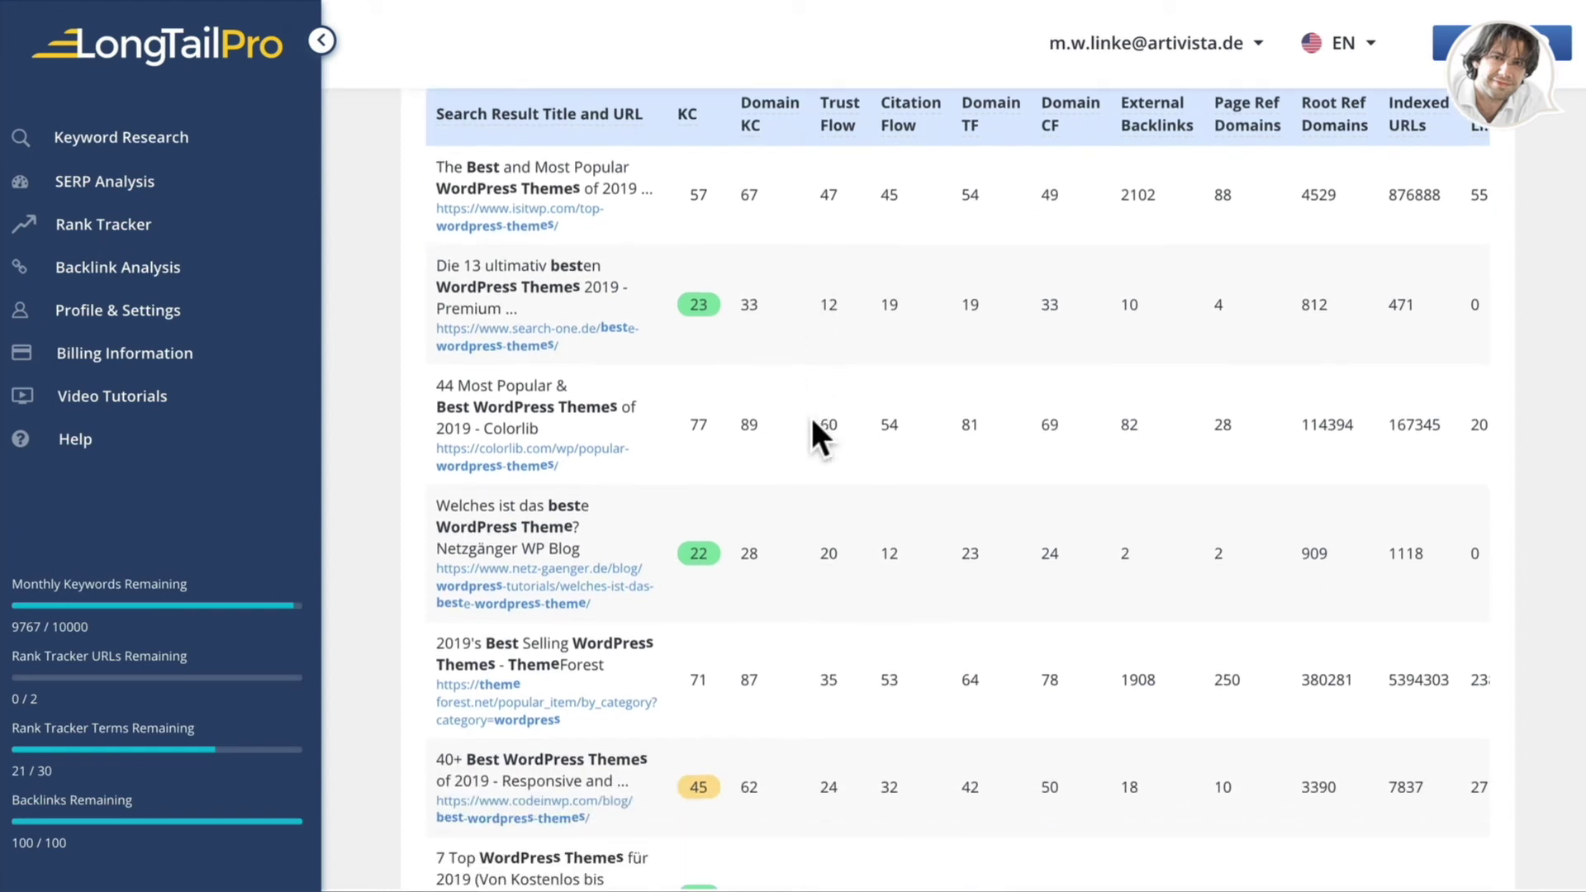
pyautogui.scroll(-1, 812, 422)
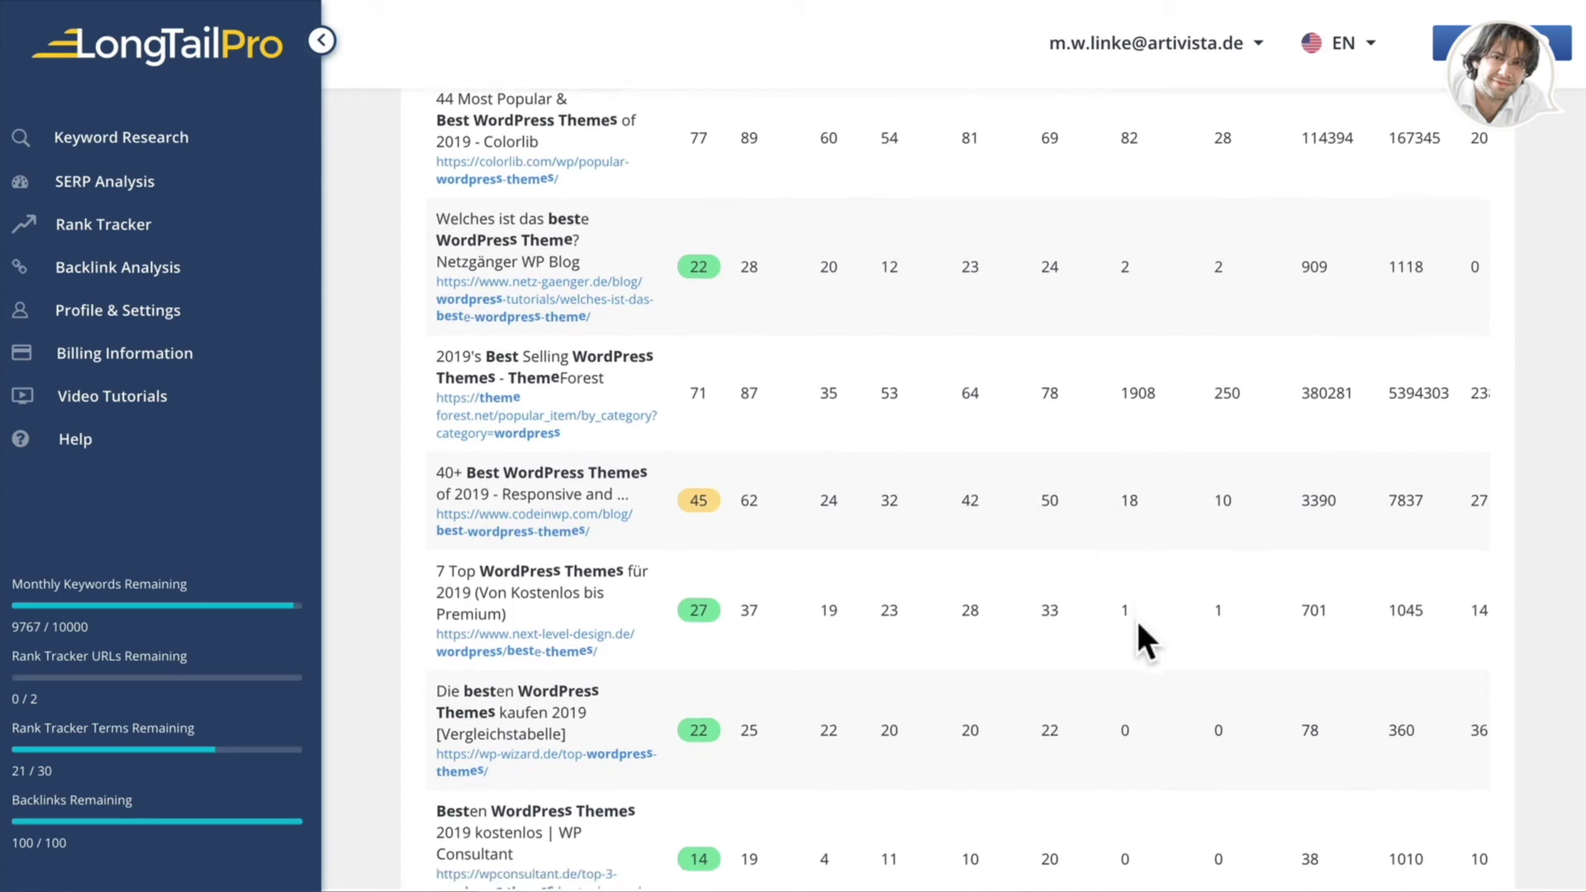
pyautogui.scroll(-2, 1137, 618)
pyautogui.moveTo(1219, 810); pyautogui.dragTo(1390, 807)
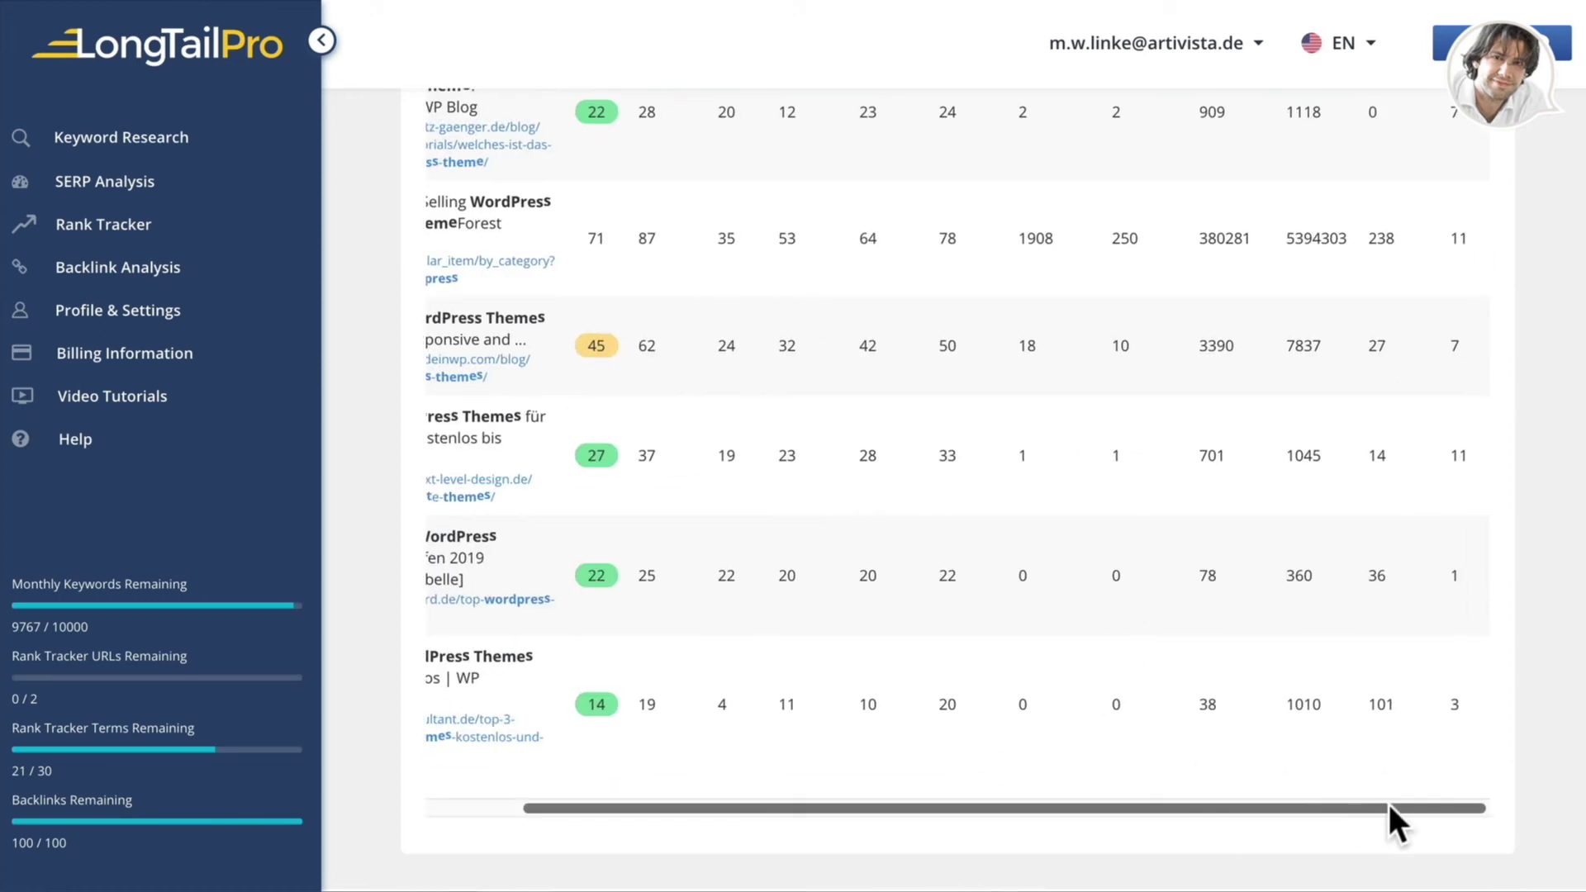
pyautogui.scroll(8, 1345, 697)
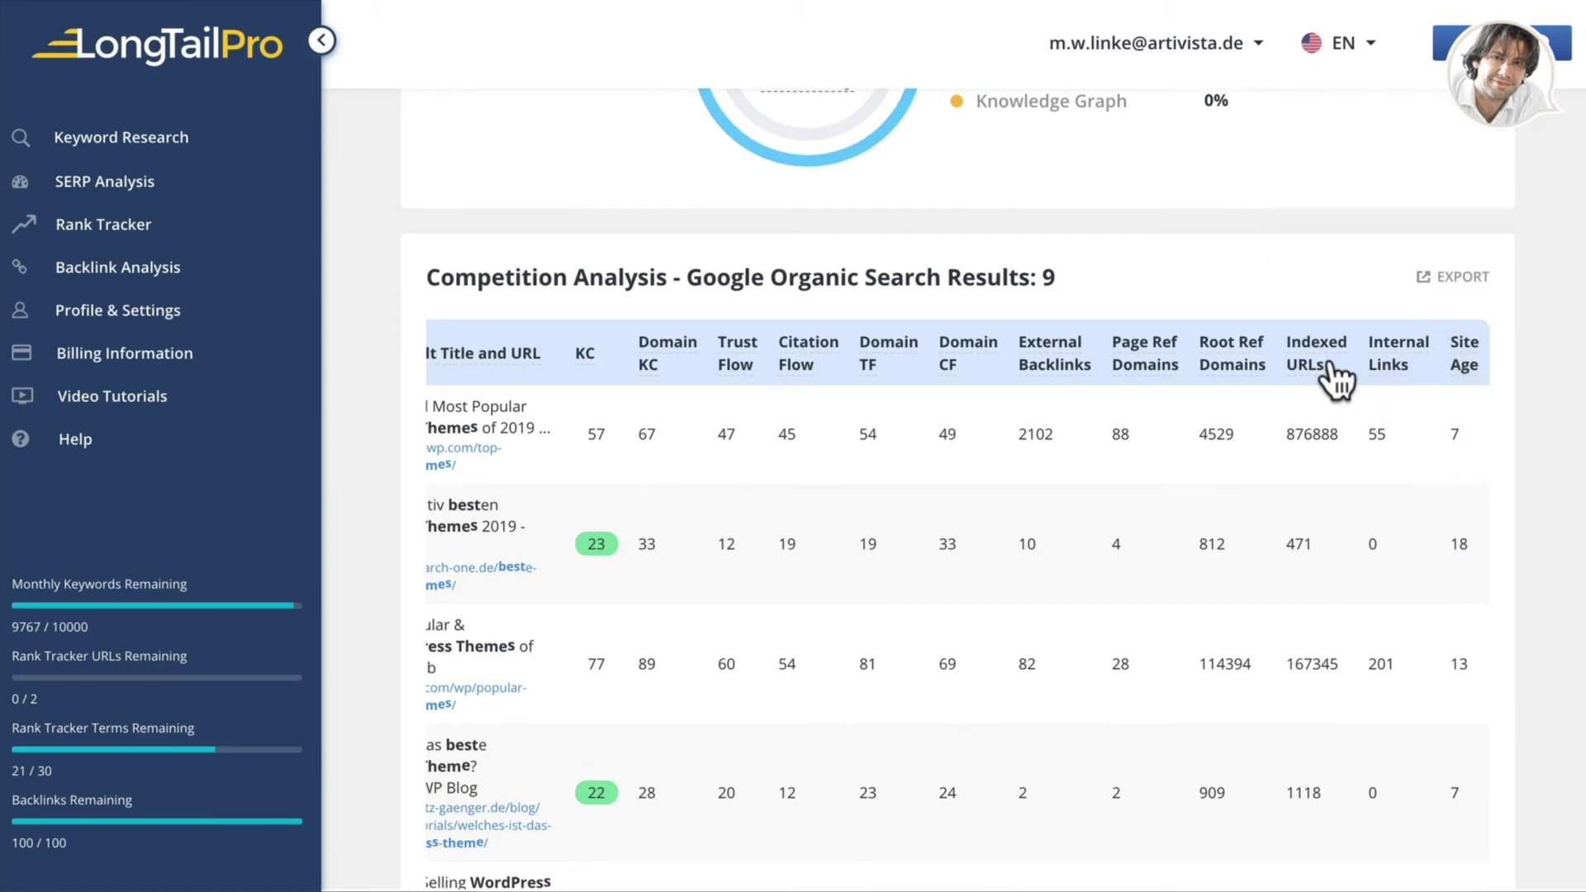
pyautogui.scroll(-3, 1354, 514)
pyautogui.scroll(-5, 1354, 514)
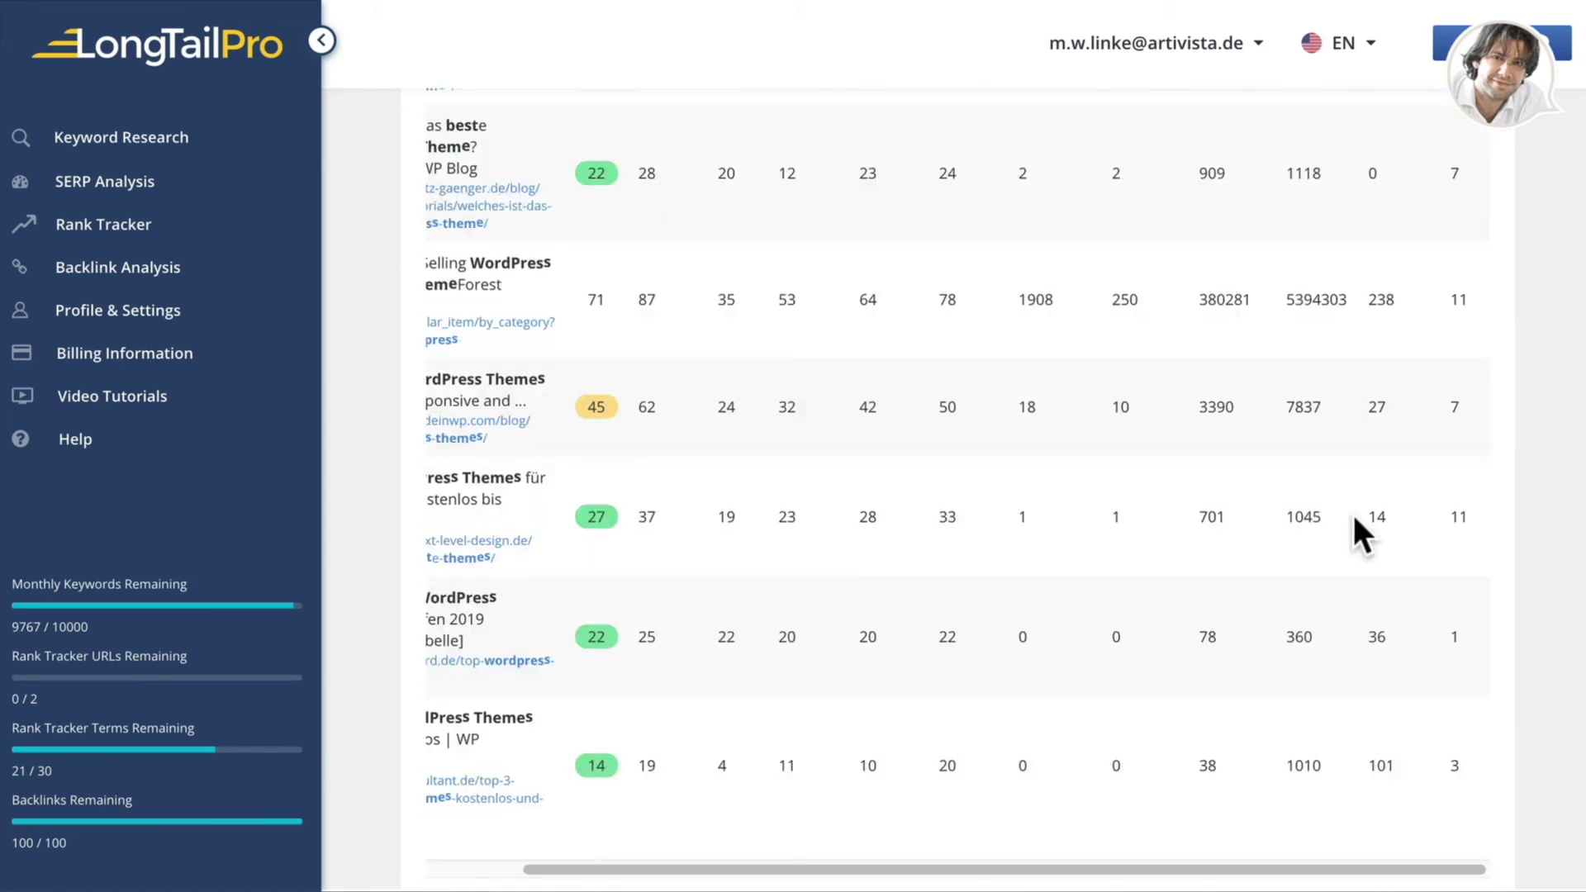
pyautogui.scroll(12, 1341, 520)
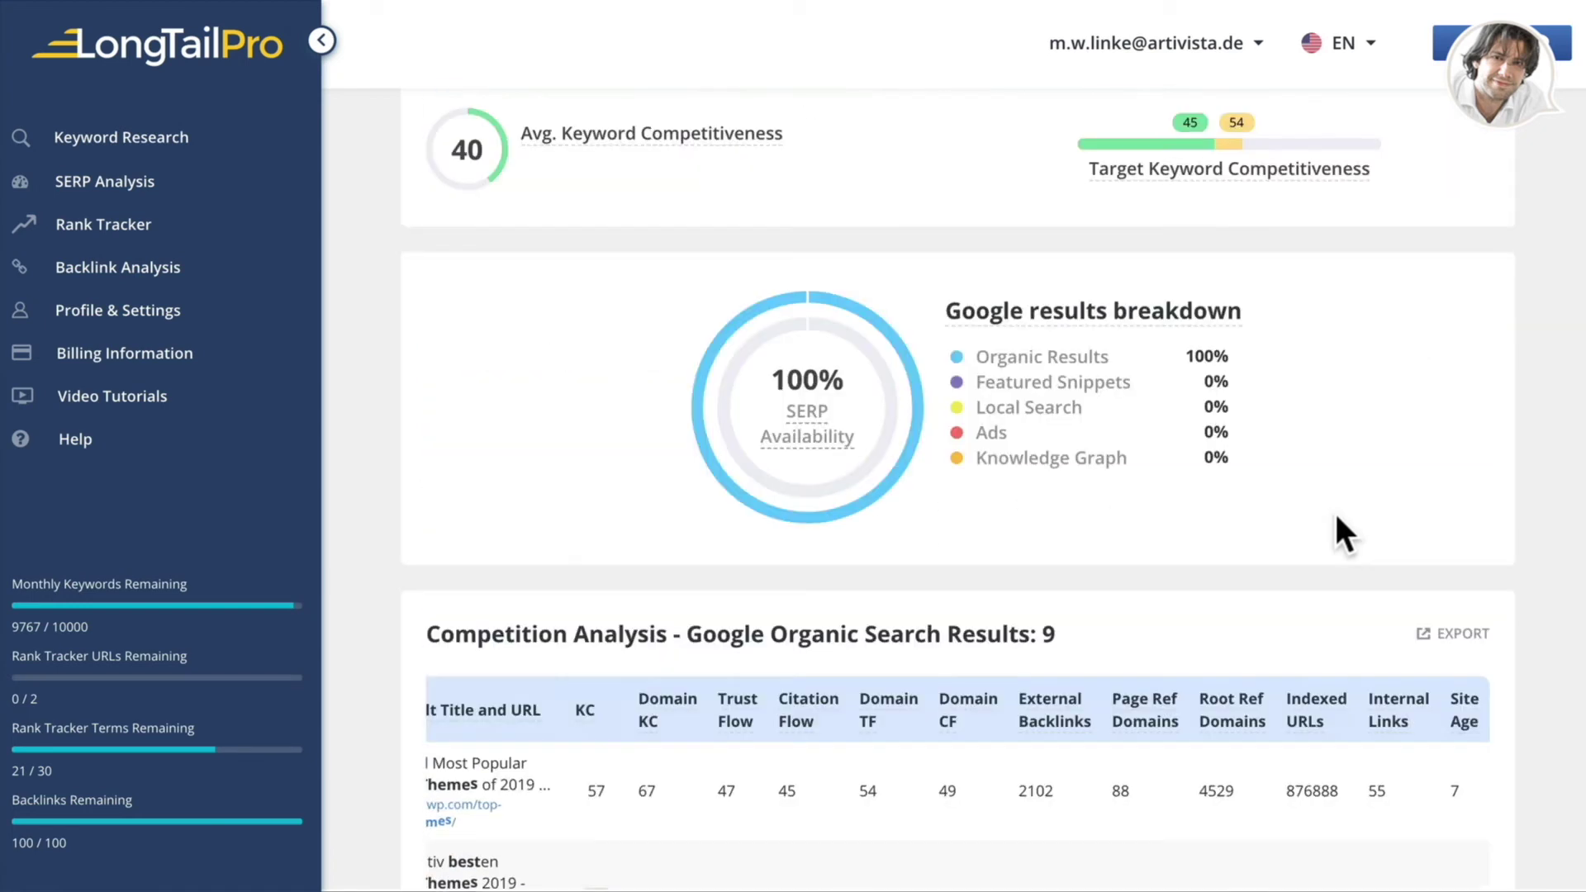
pyautogui.scroll(-5, 1223, 528)
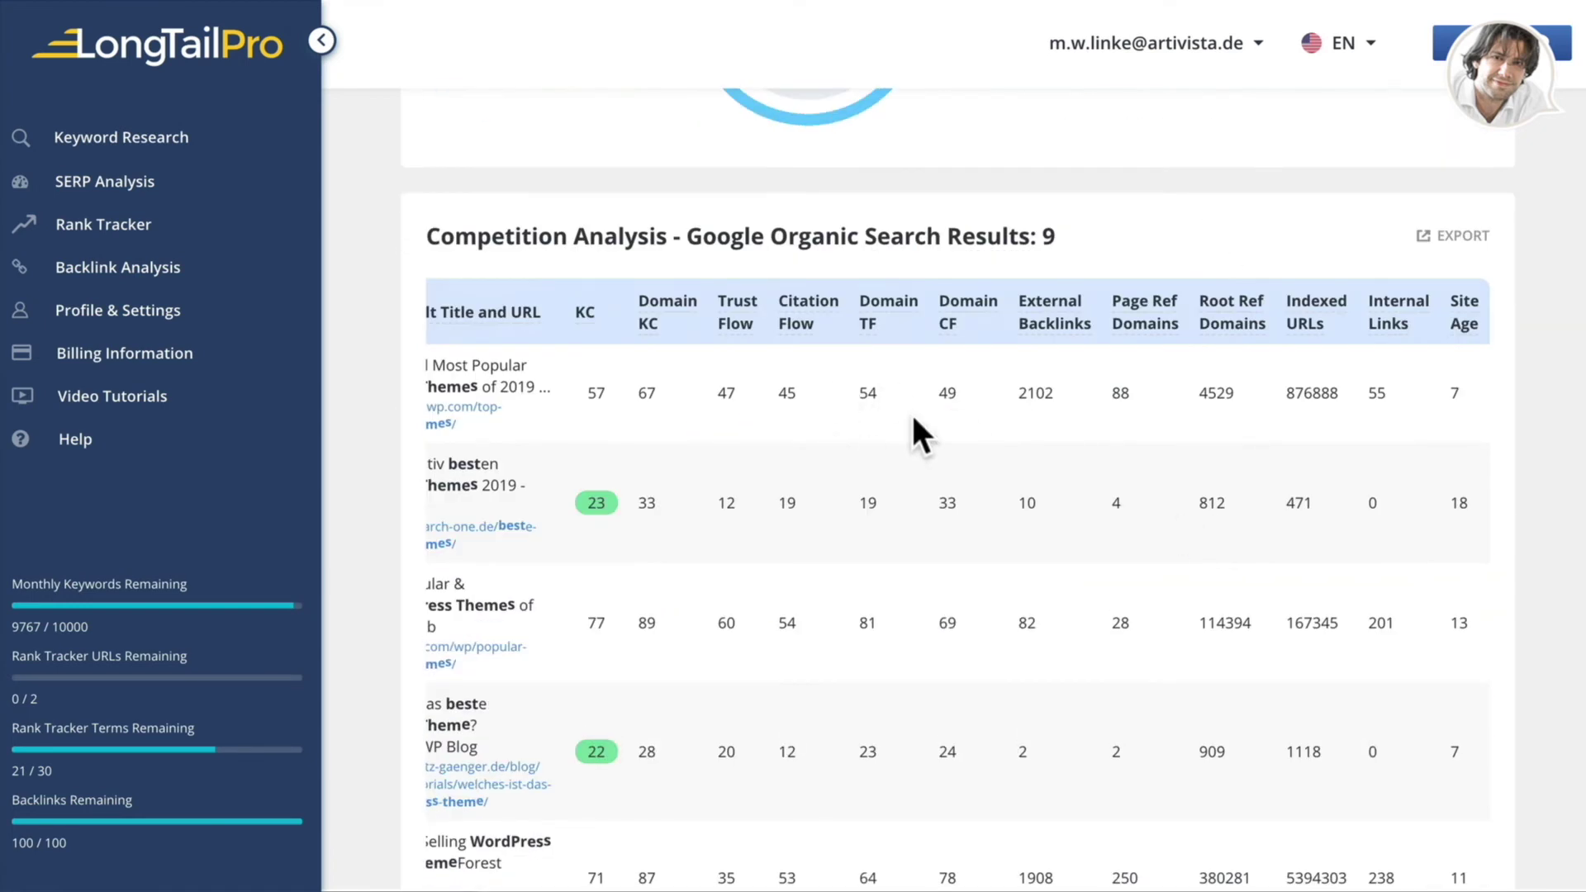
pyautogui.scroll(-1, 896, 441)
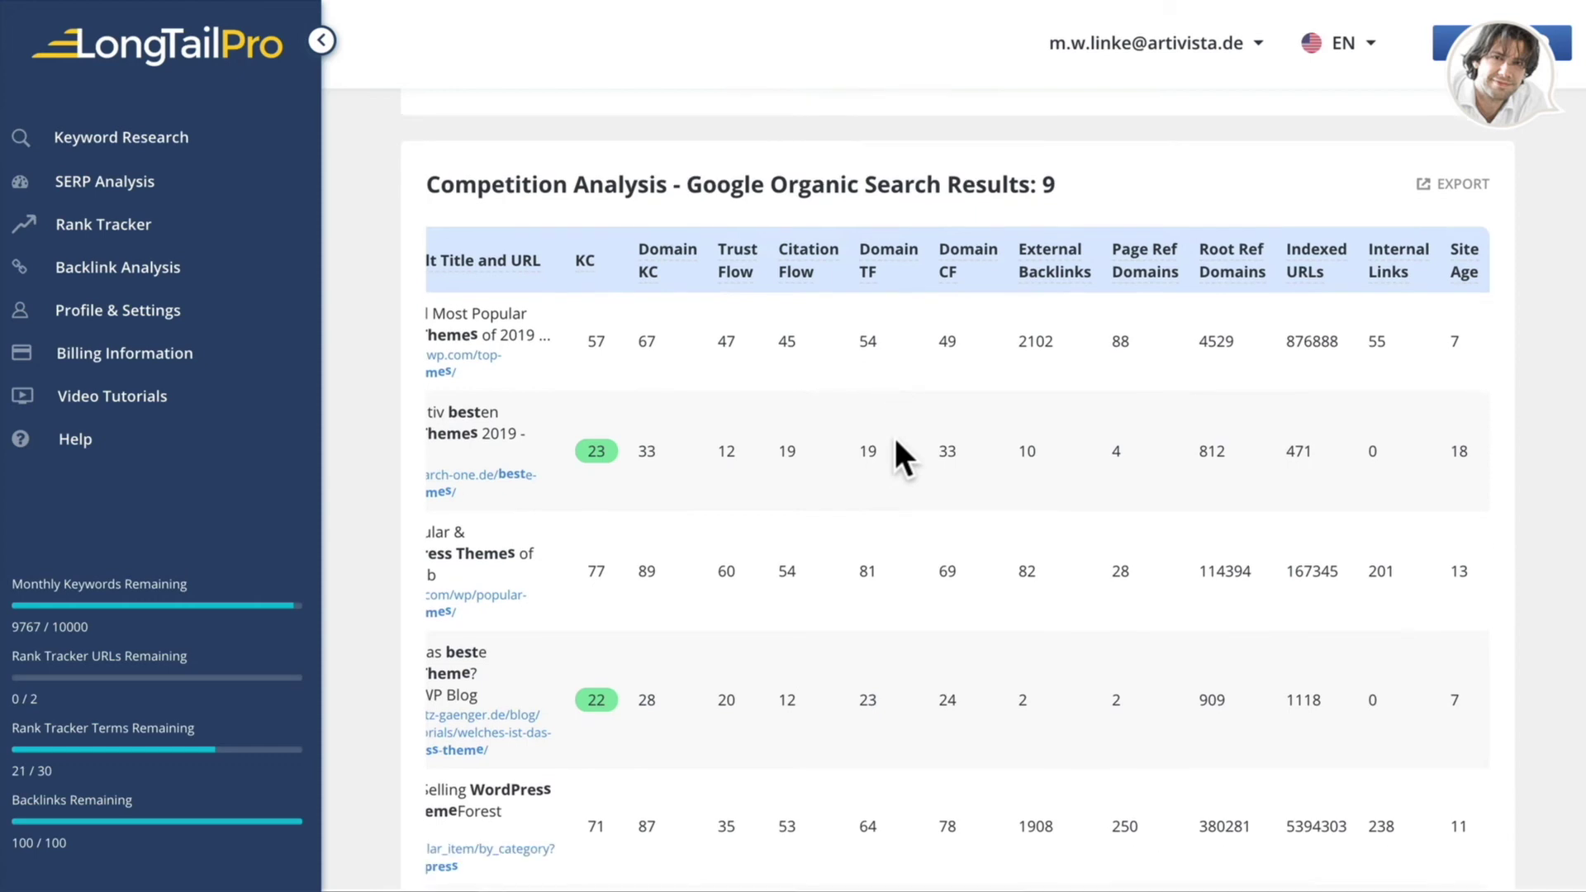
pyautogui.scroll(-5, 735, 628)
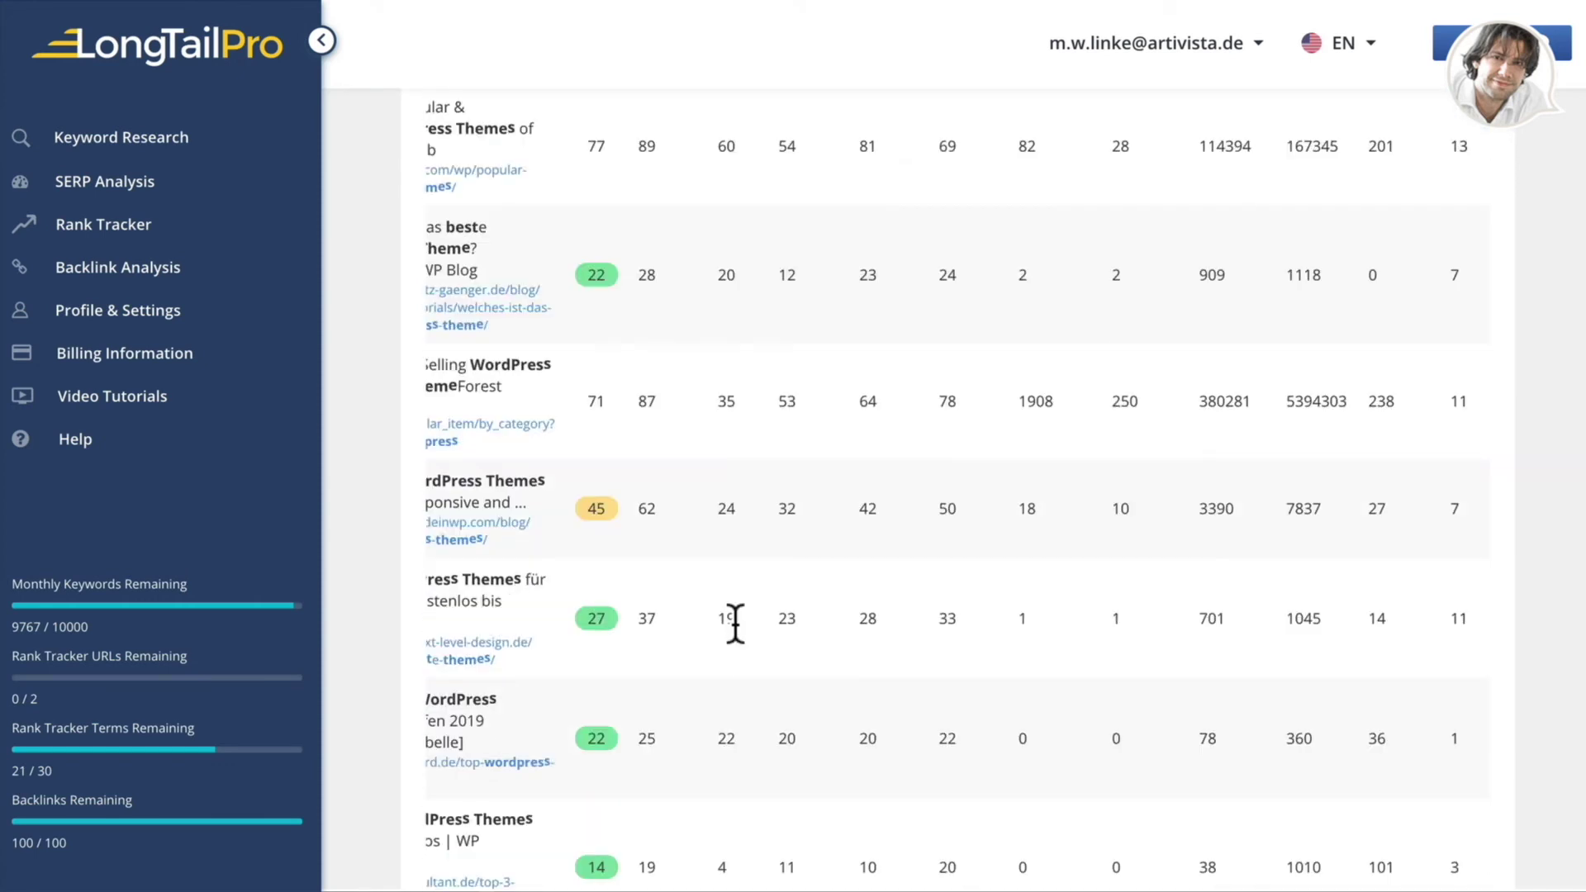
pyautogui.scroll(15, 735, 621)
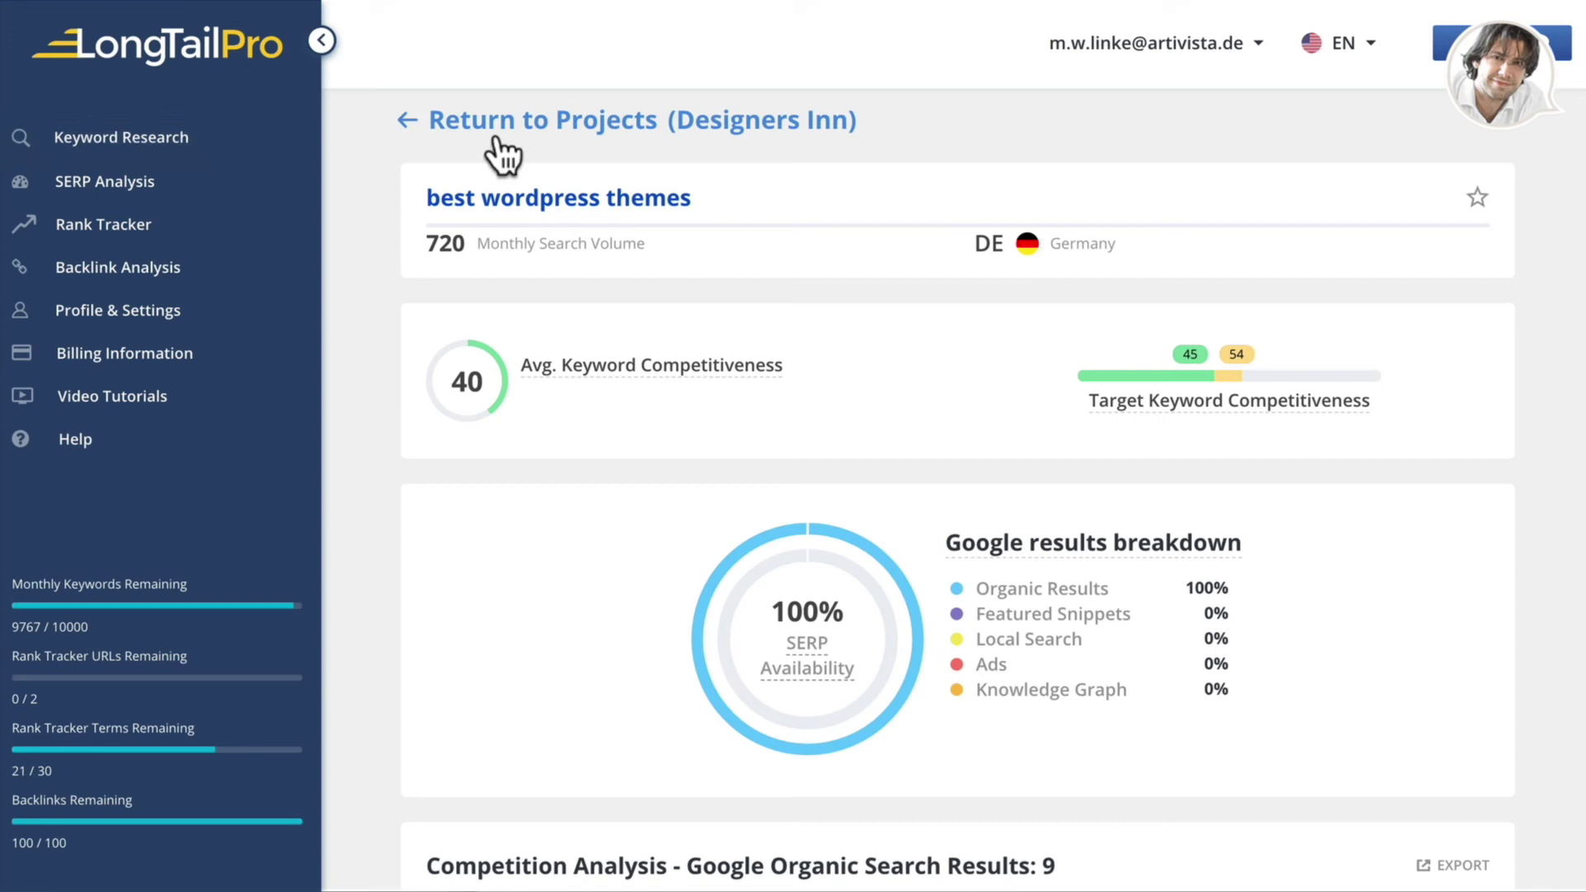
# Open the Rank Tracker for the DI project and review its ranking overview and tracked keywords.
pyautogui.click(107, 227)
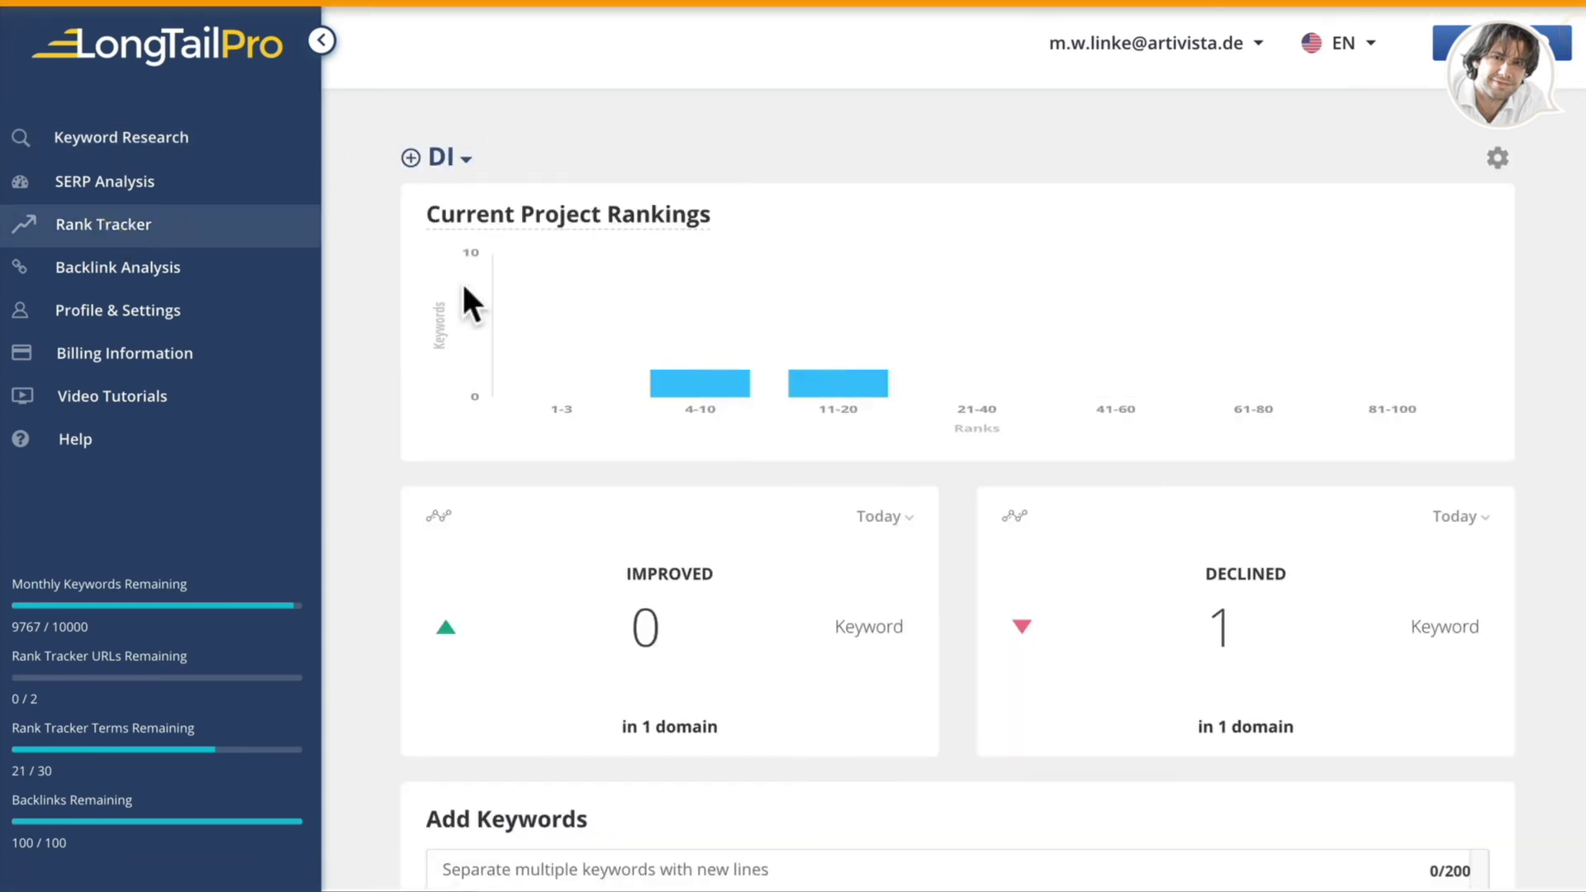
pyautogui.scroll(-5, 921, 396)
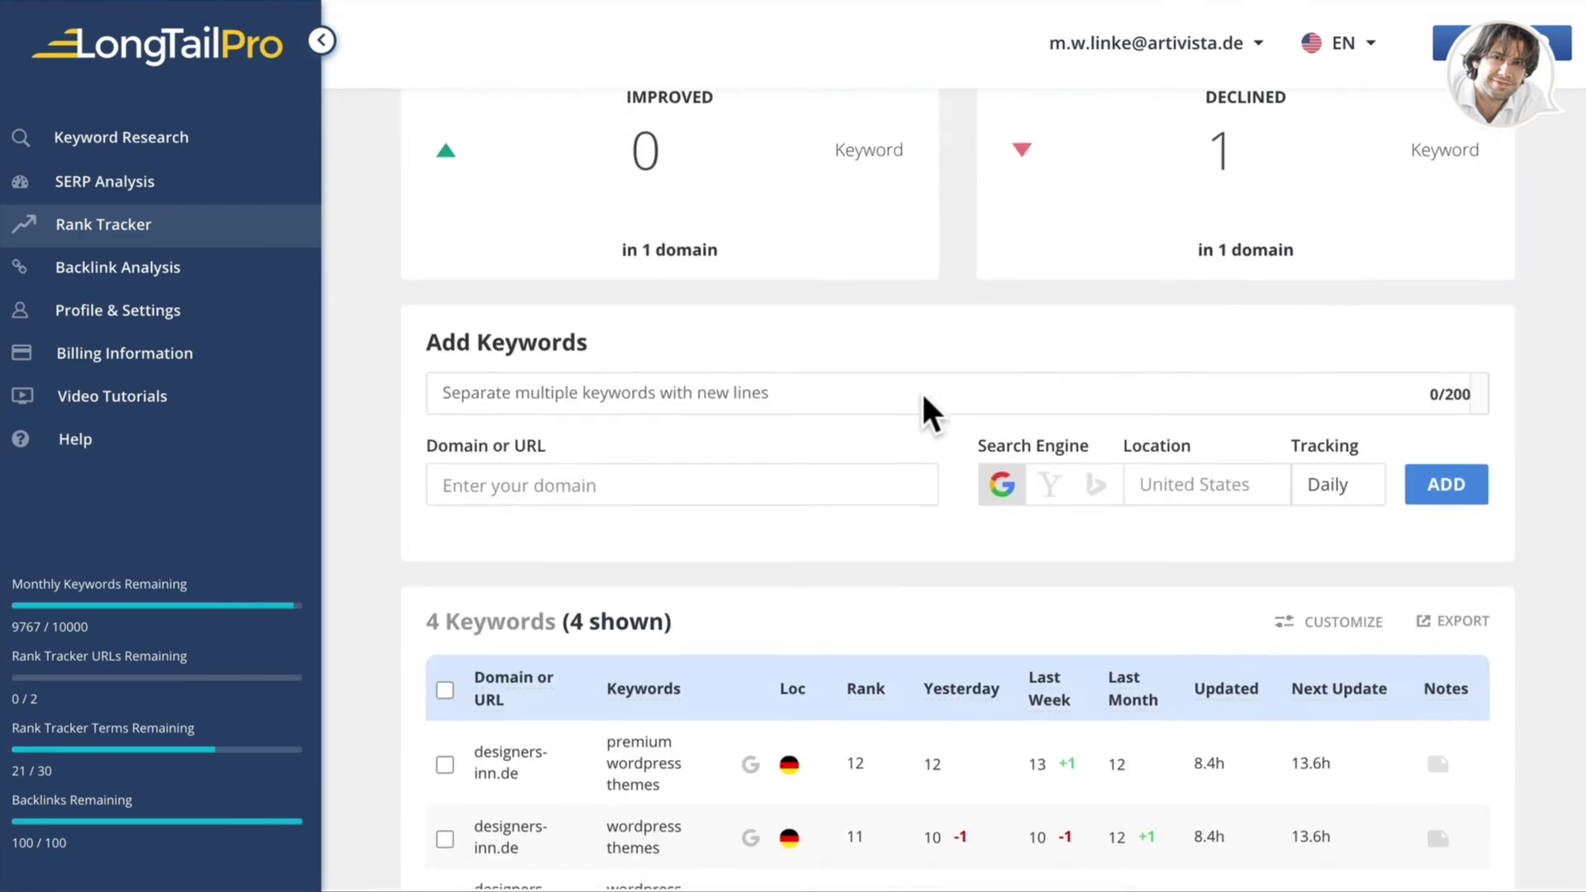
pyautogui.scroll(-3, 920, 390)
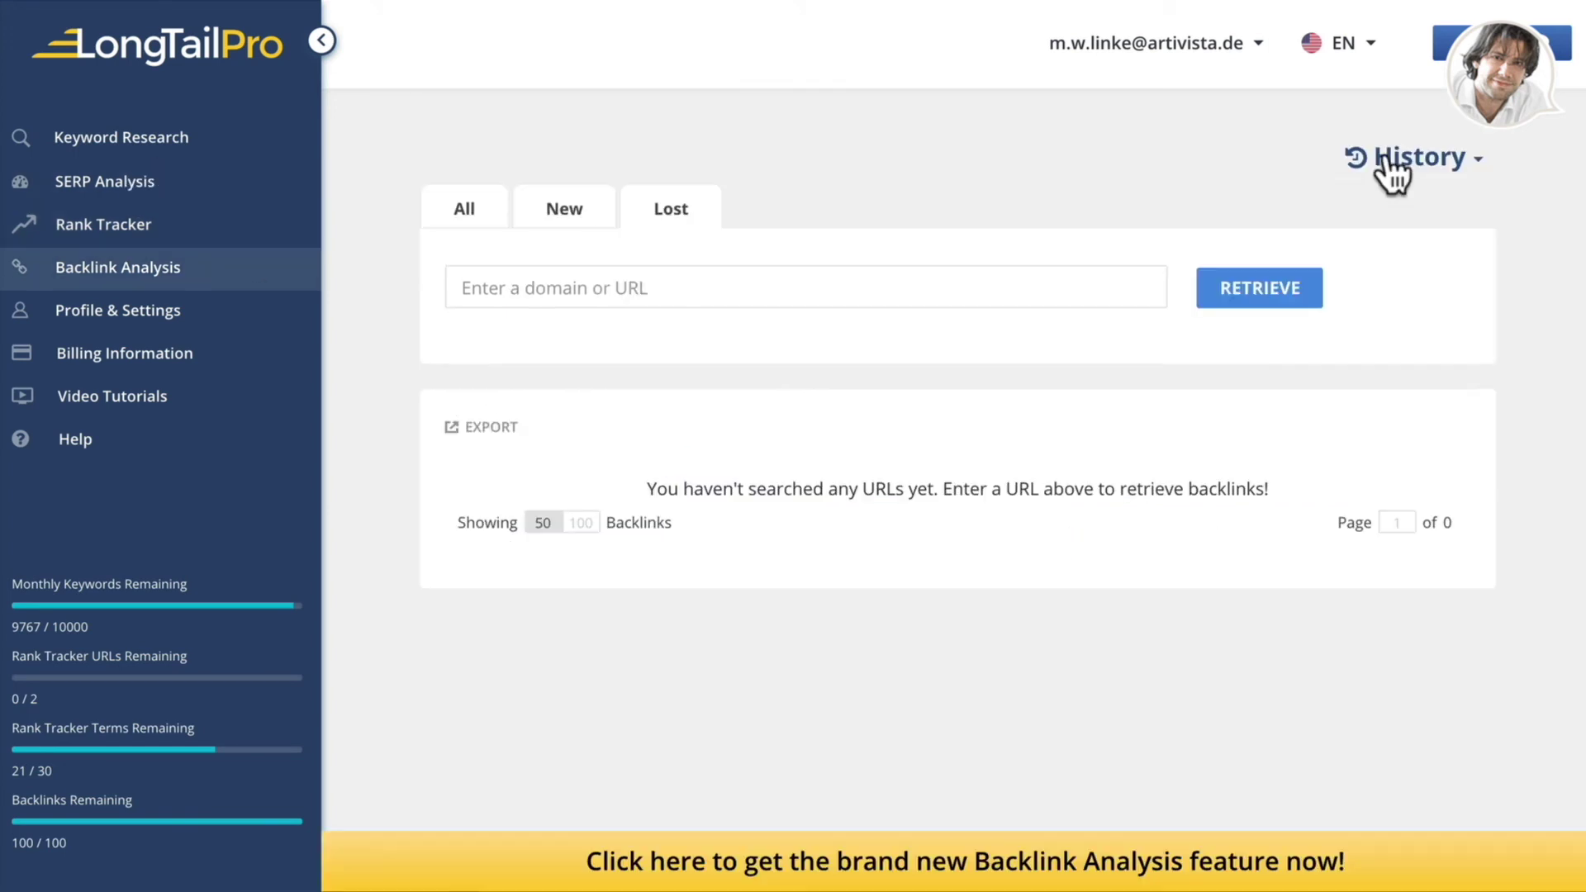
# Open the earlier backlink analysis of kickstartbusiness.de from the history and examine its backlink sources, including the one marked as deleted.
pyautogui.click(1391, 161)
pyautogui.click(1289, 205)
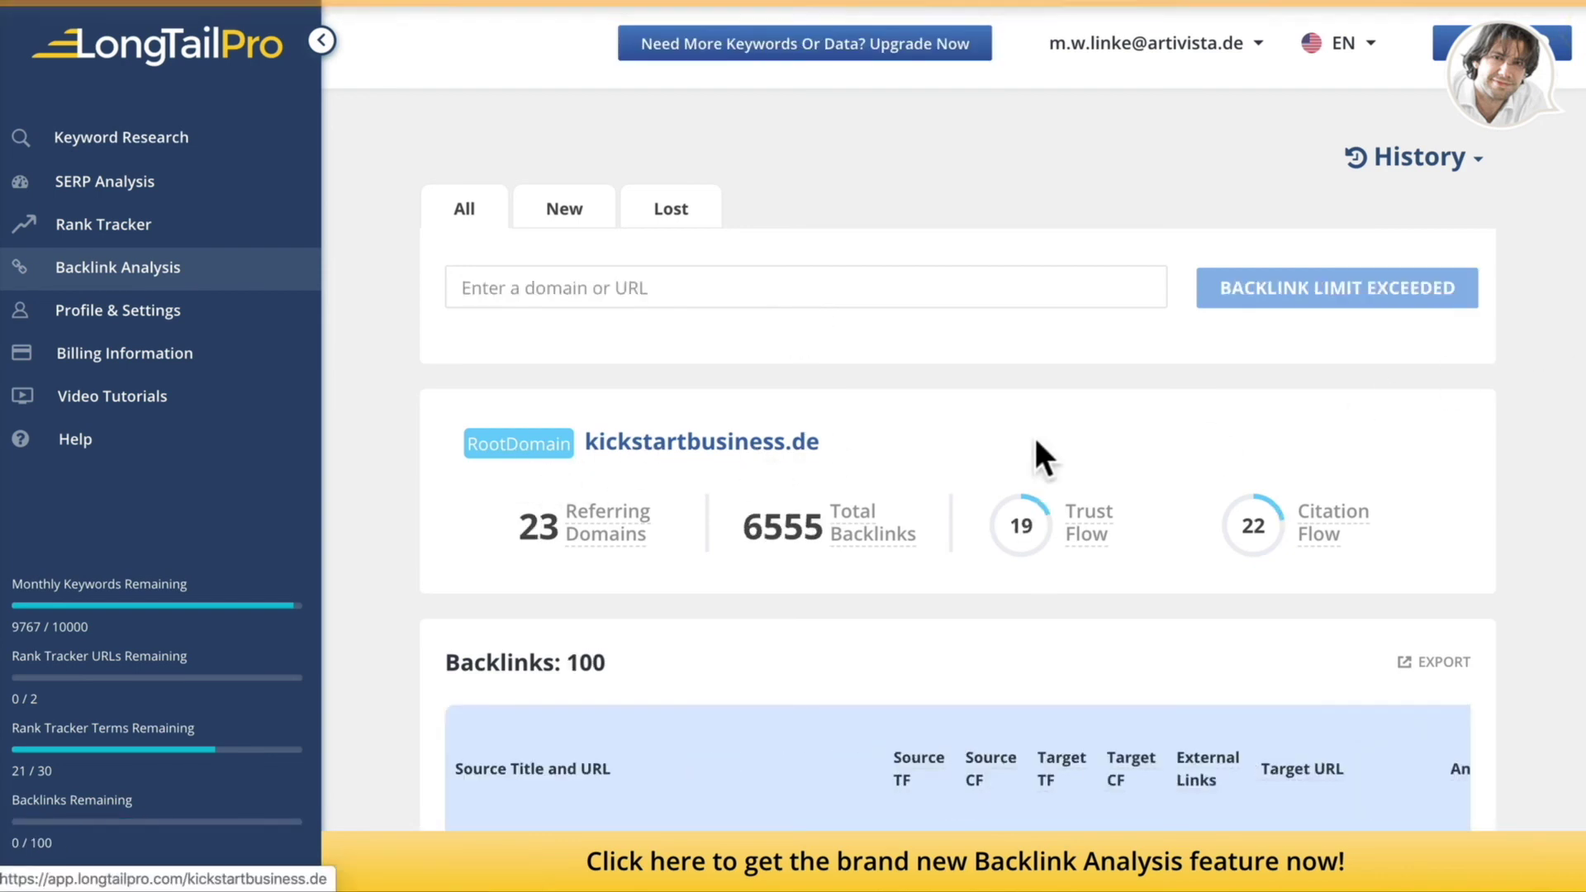
pyautogui.scroll(-1, 1497, 465)
pyautogui.scroll(1, 673, 511)
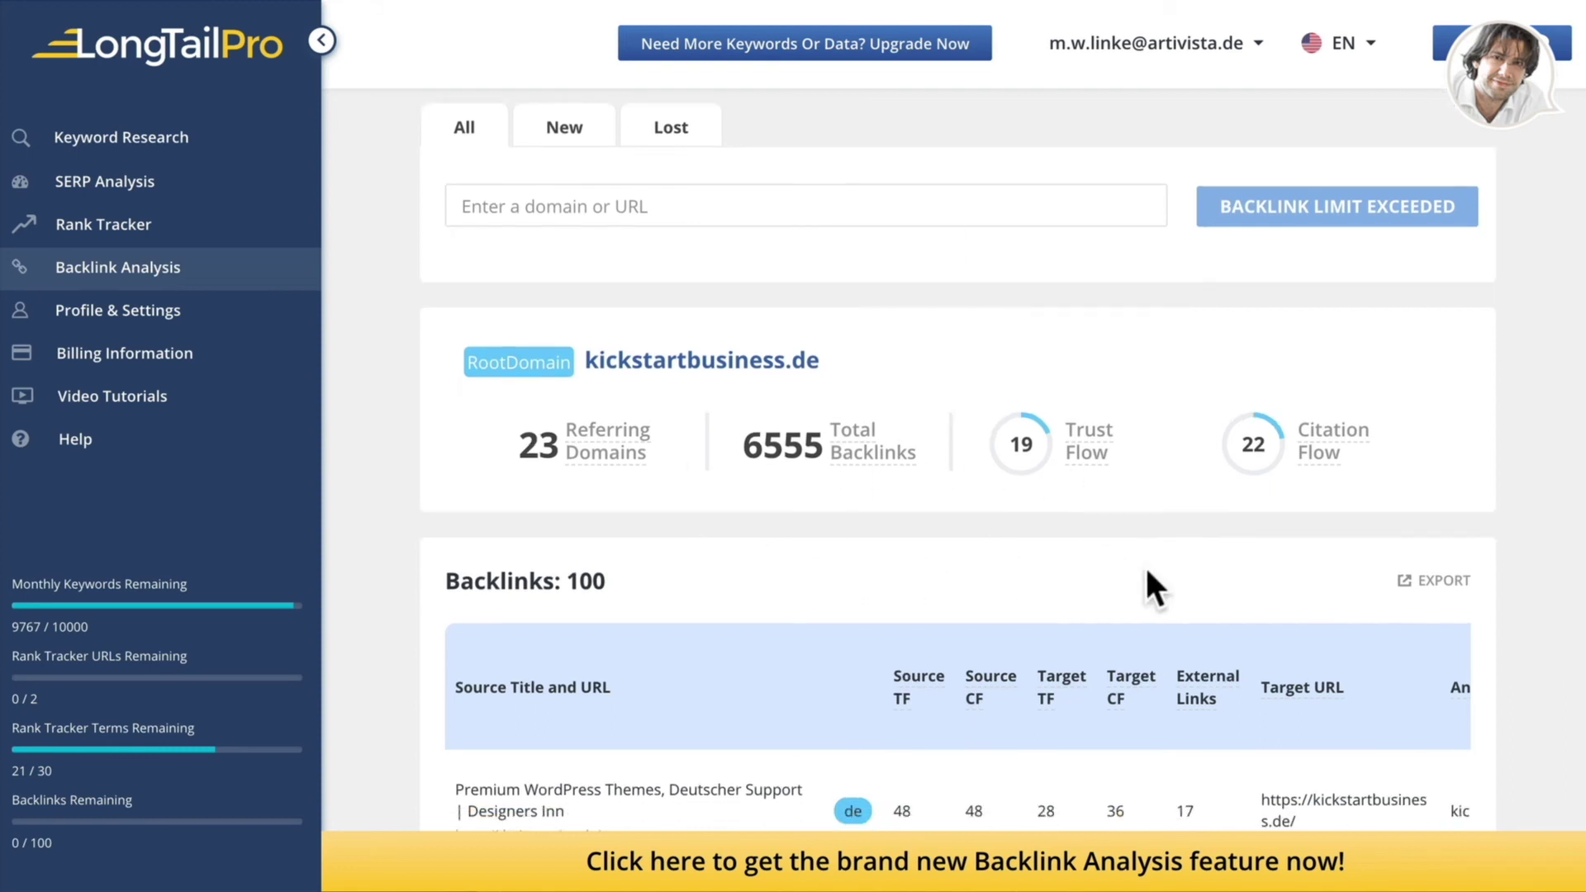
pyautogui.scroll(-2, 1147, 574)
pyautogui.scroll(-2, 1147, 571)
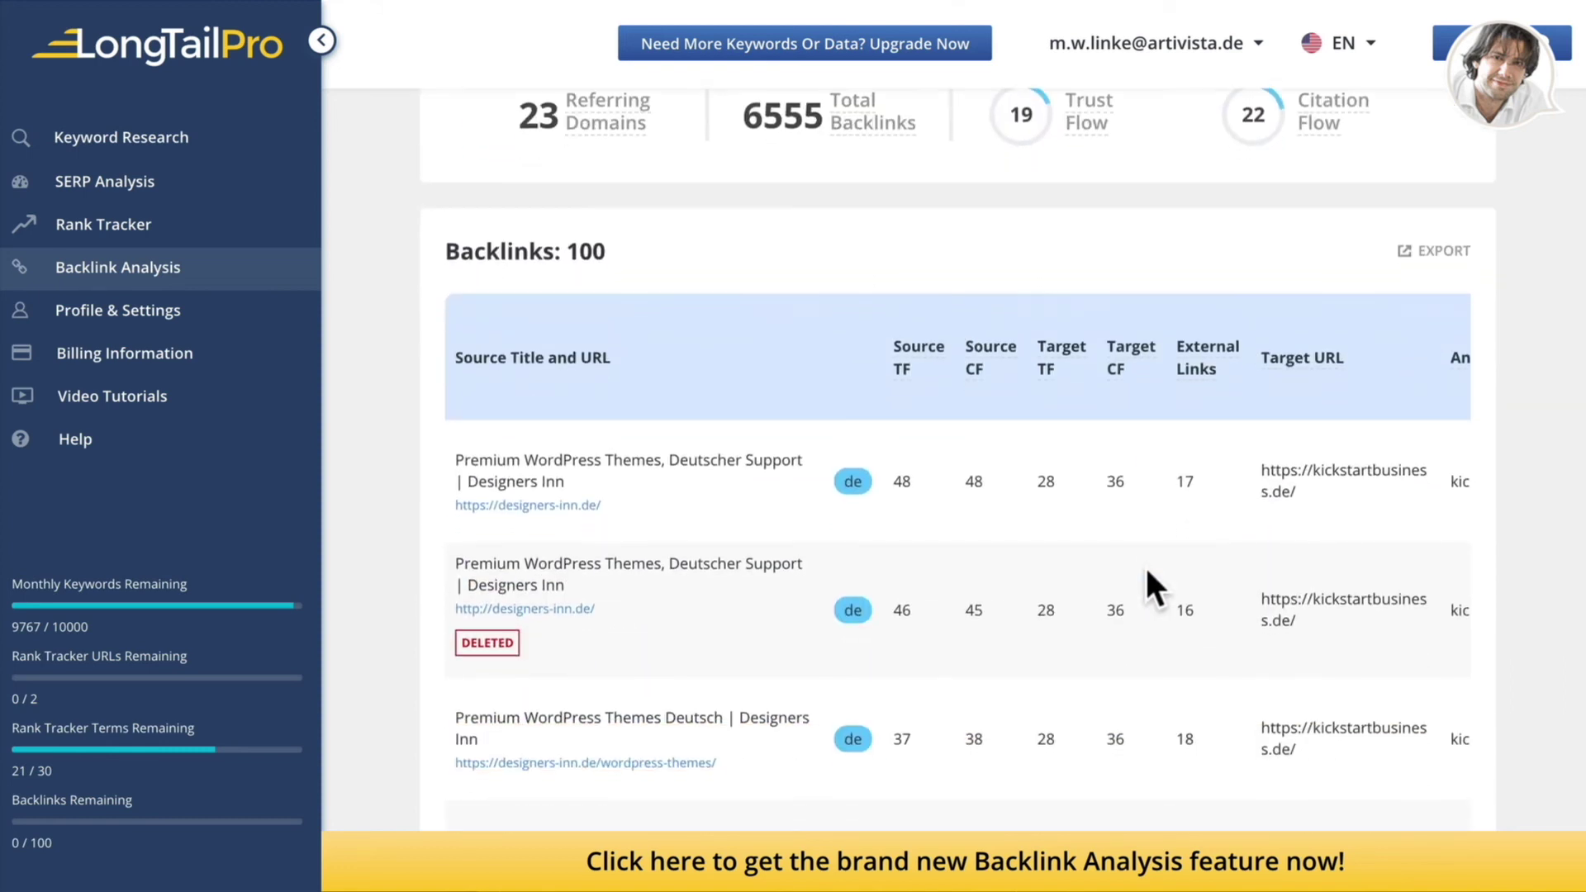
pyautogui.scroll(-1, 1152, 588)
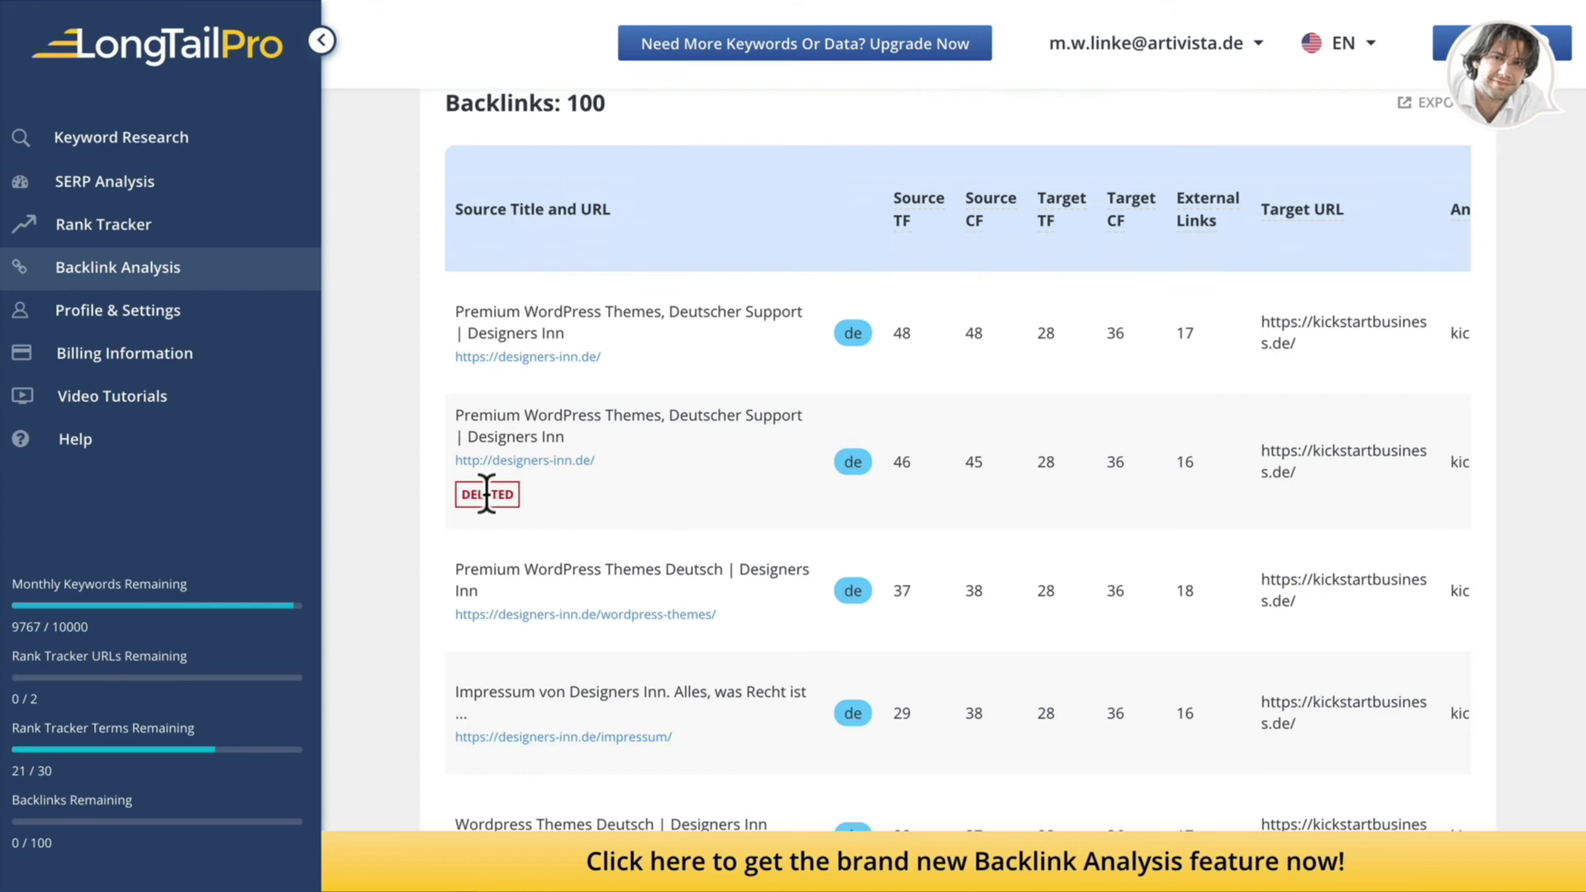
pyautogui.scroll(1, 704, 504)
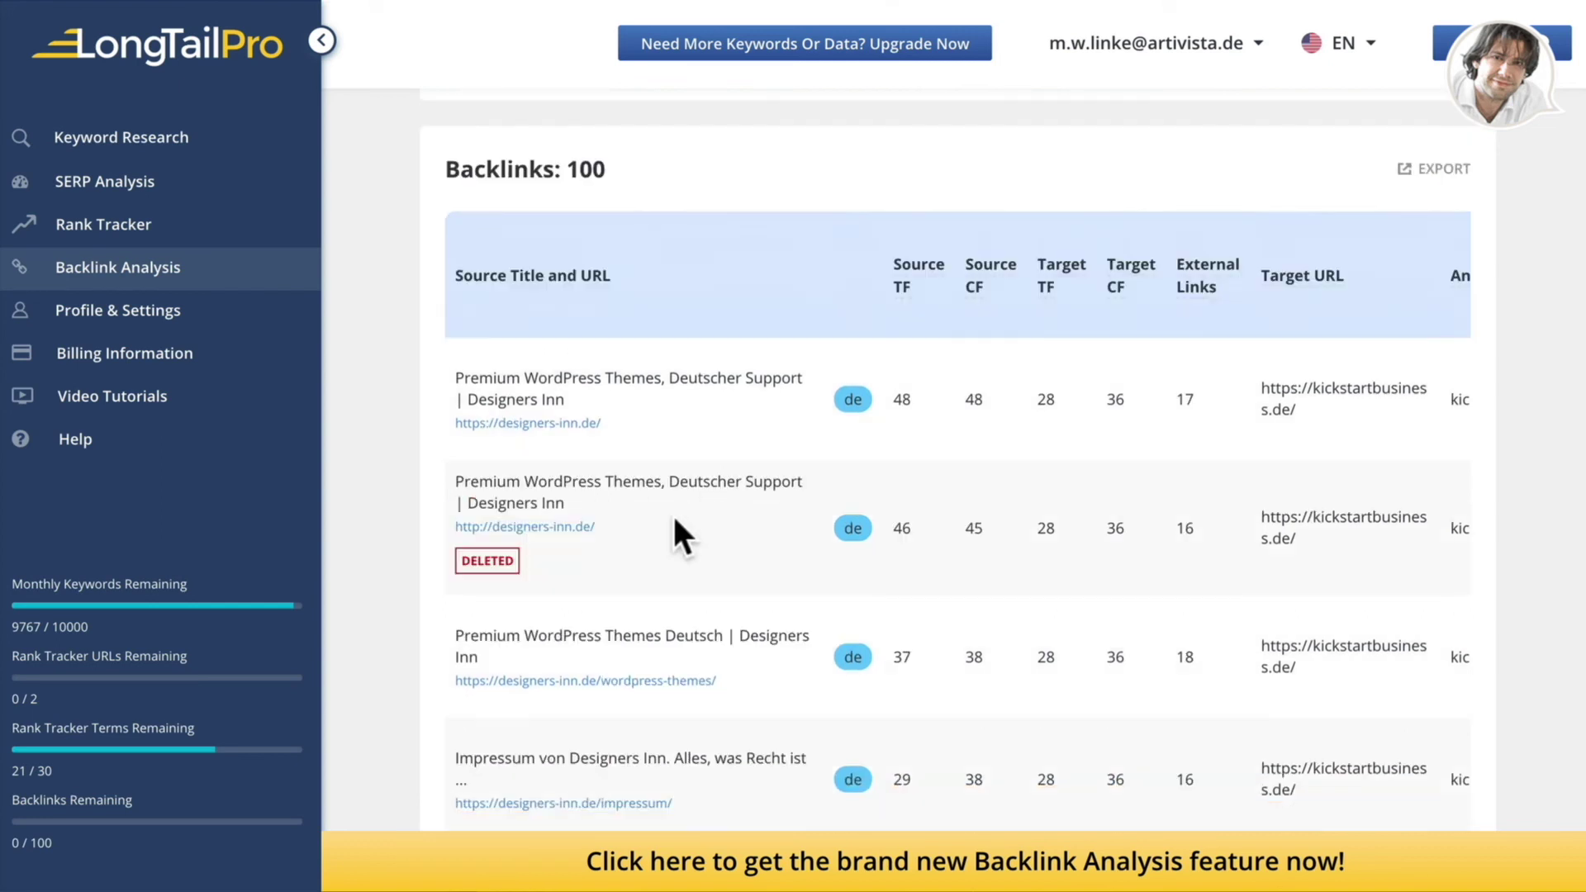
pyautogui.moveTo(504, 561); pyautogui.dragTo(461, 554)
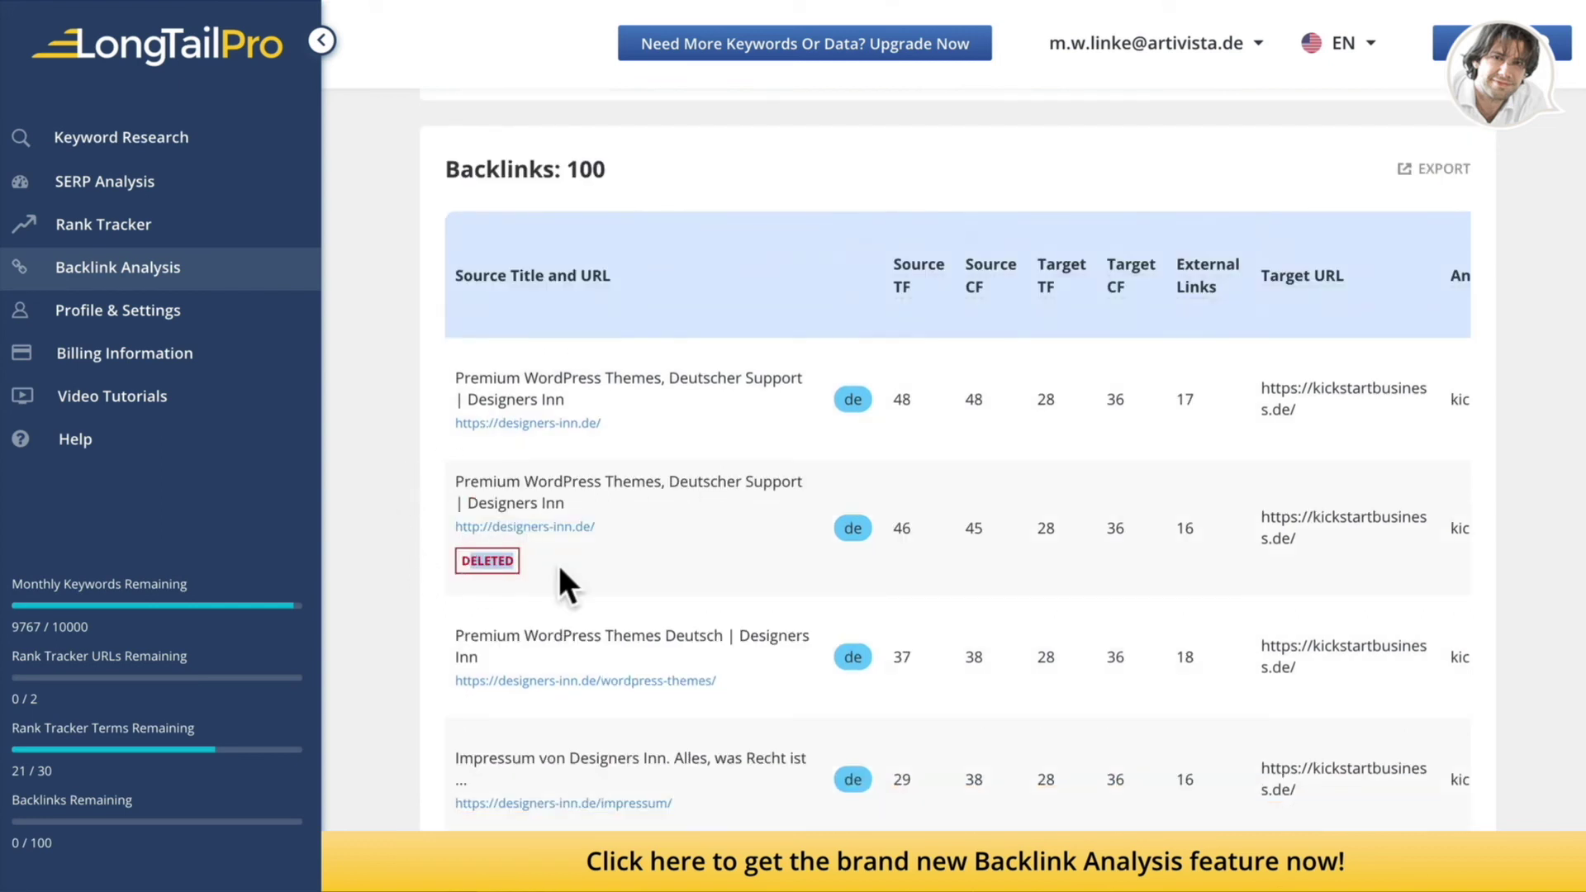
pyautogui.scroll(-2, 756, 547)
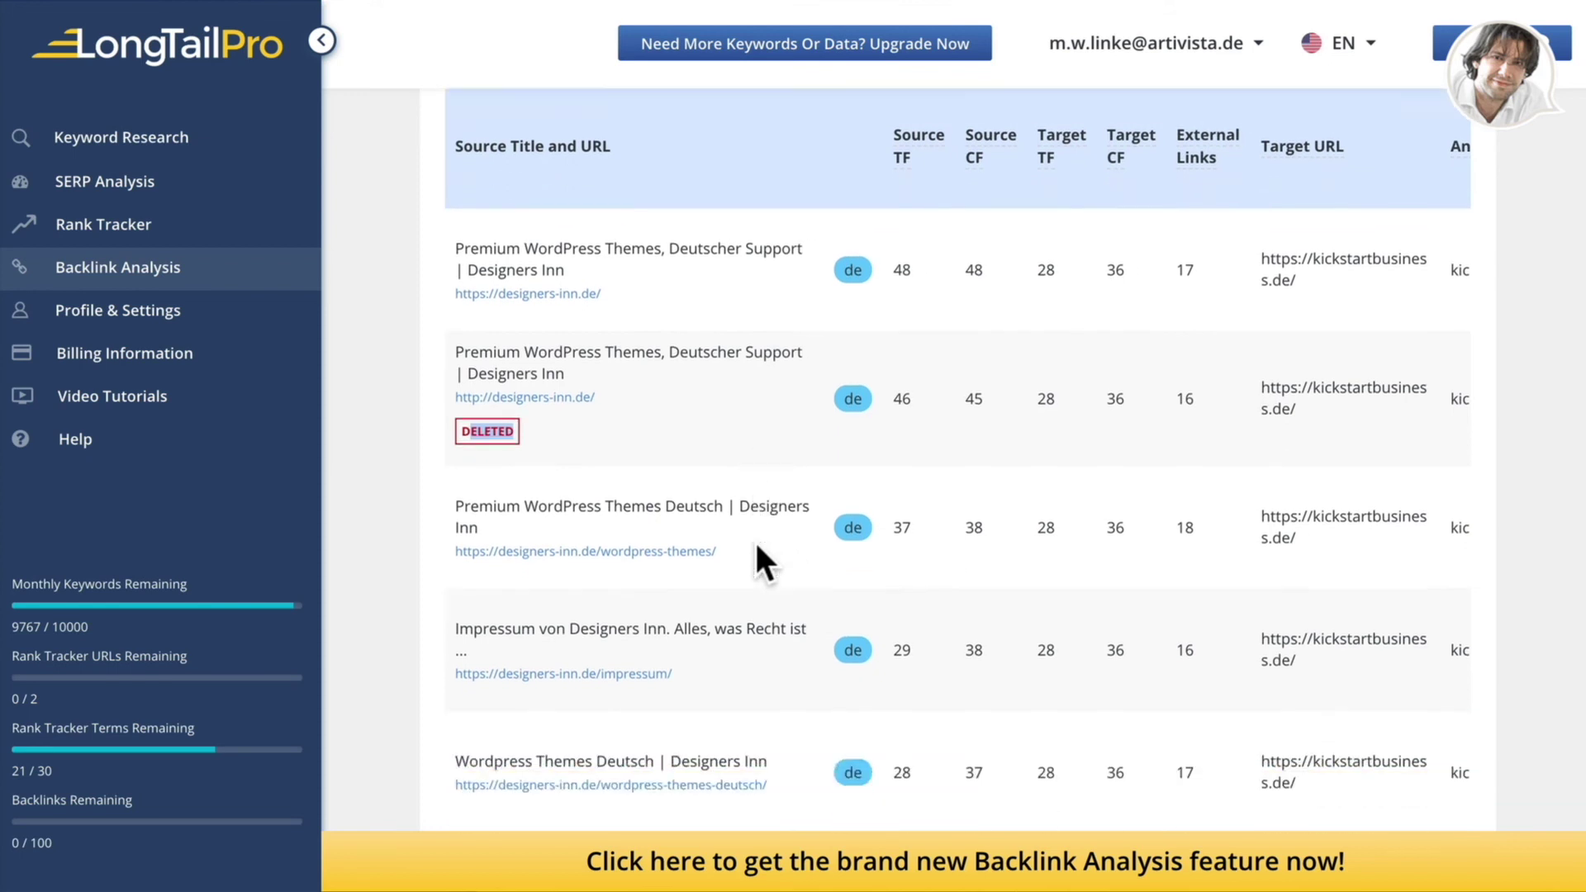
pyautogui.scroll(-2, 947, 509)
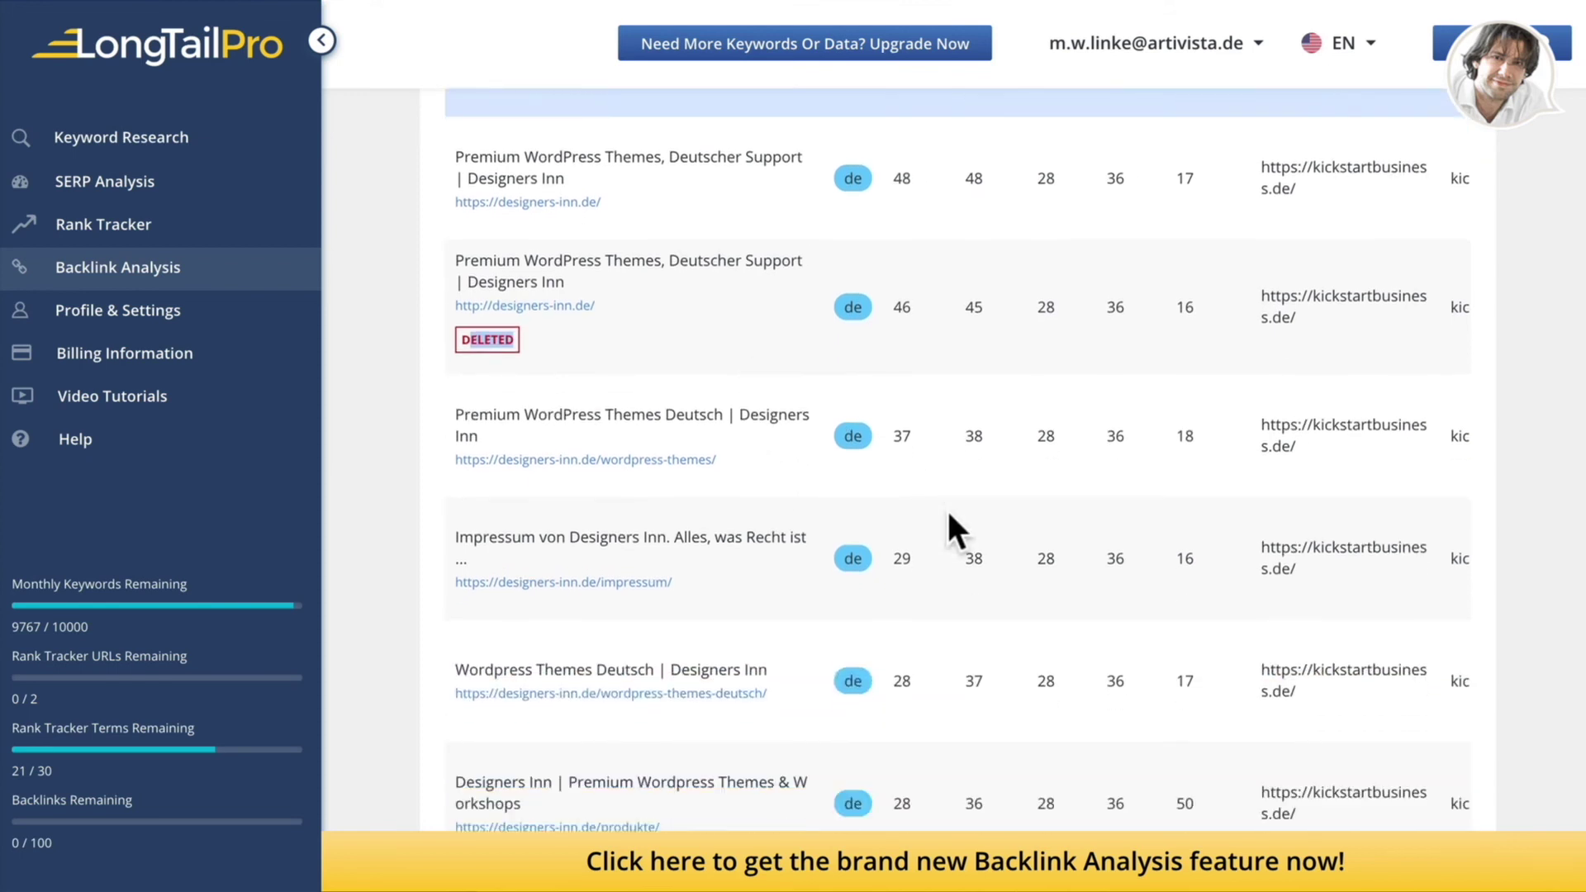
pyautogui.scroll(-15, 947, 508)
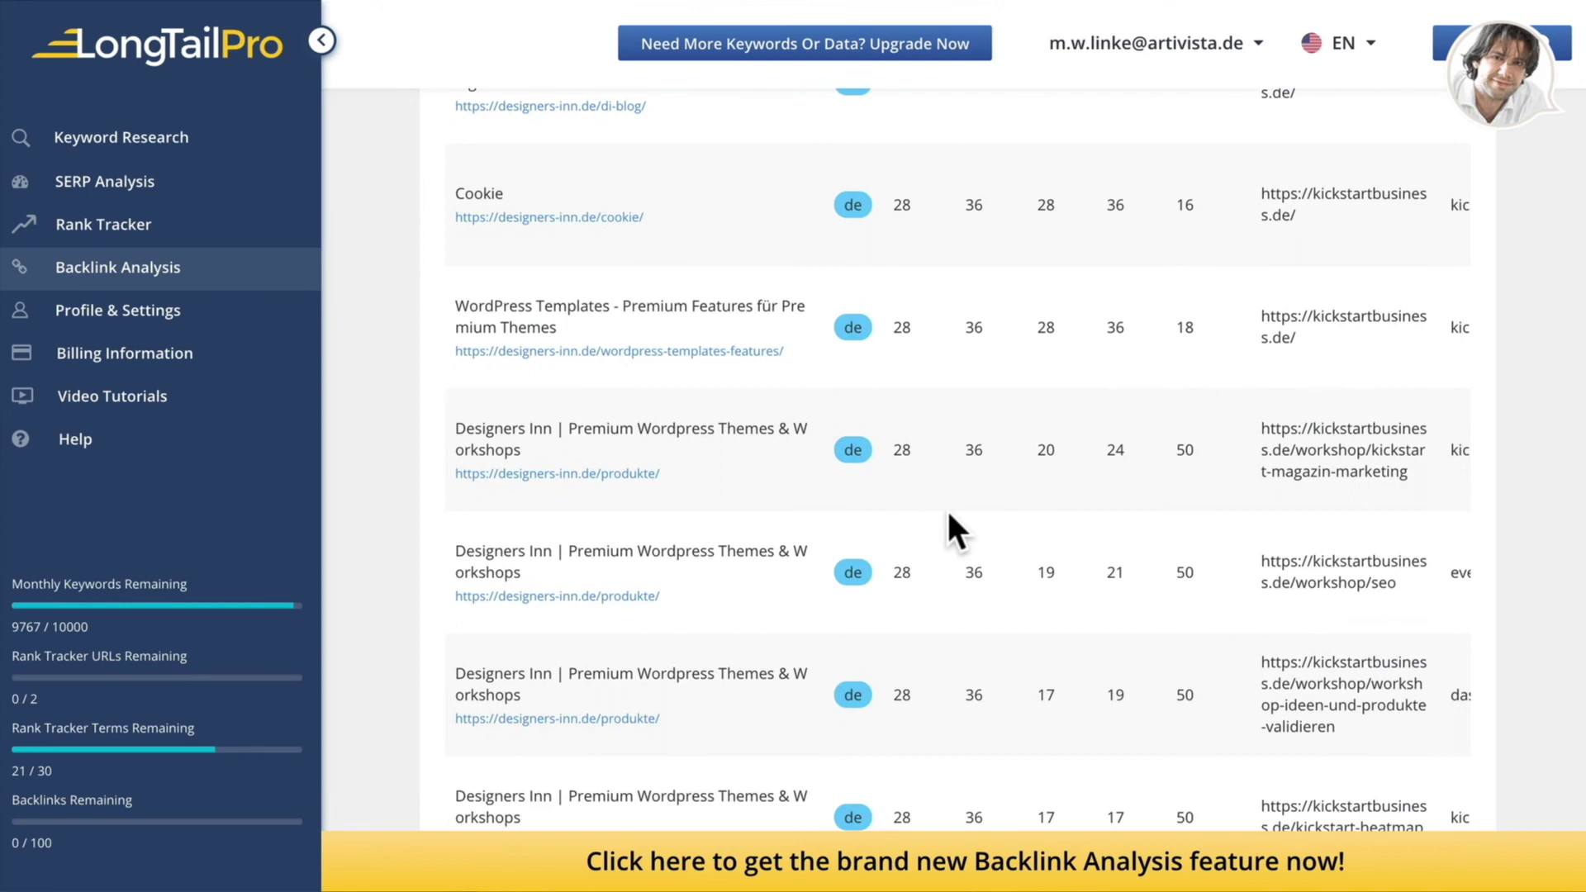
pyautogui.scroll(-20, 947, 508)
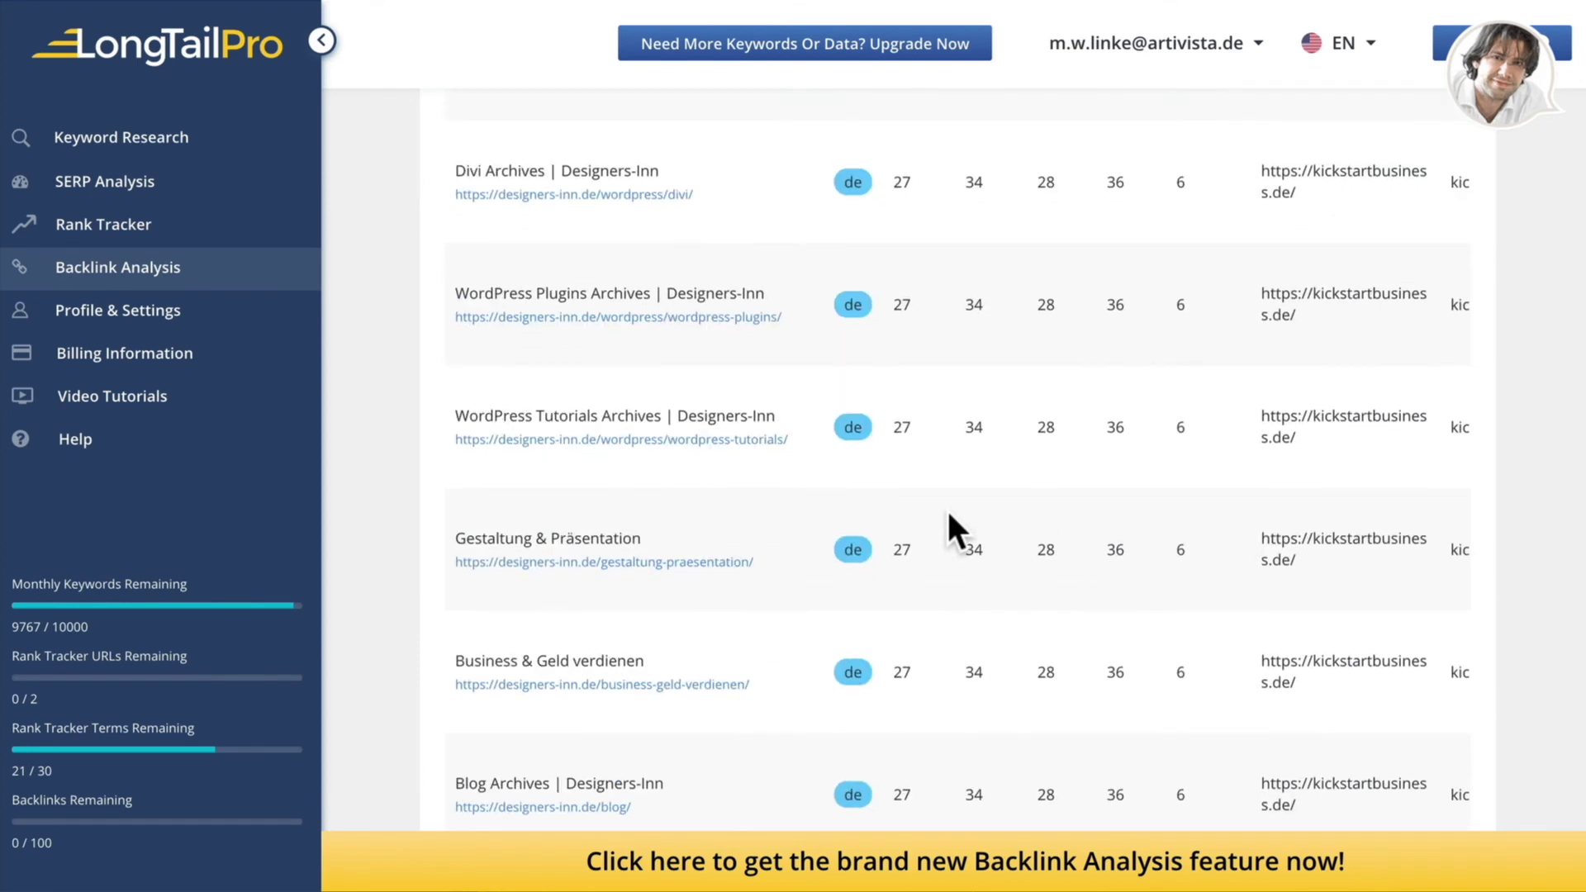
# Examine the anchor texts and the indexed, last seen and lost dates of the kickstartbusiness.de backlinks.
pyautogui.moveTo(963, 762); pyautogui.dragTo(1479, 709)
pyautogui.scroll(10, 1405, 692)
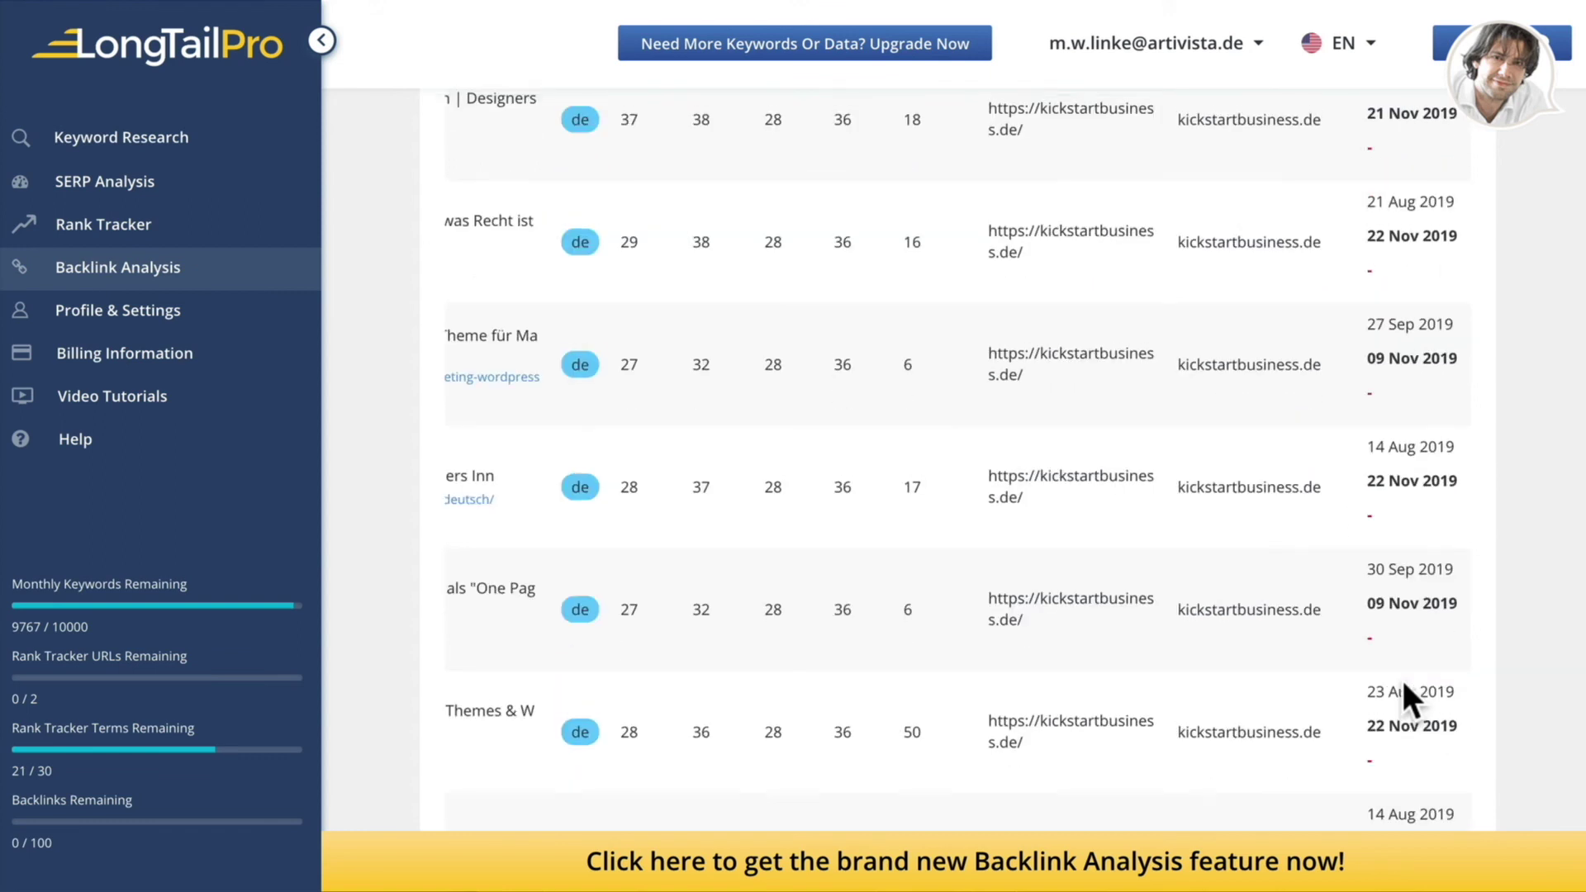
pyautogui.scroll(15, 1405, 684)
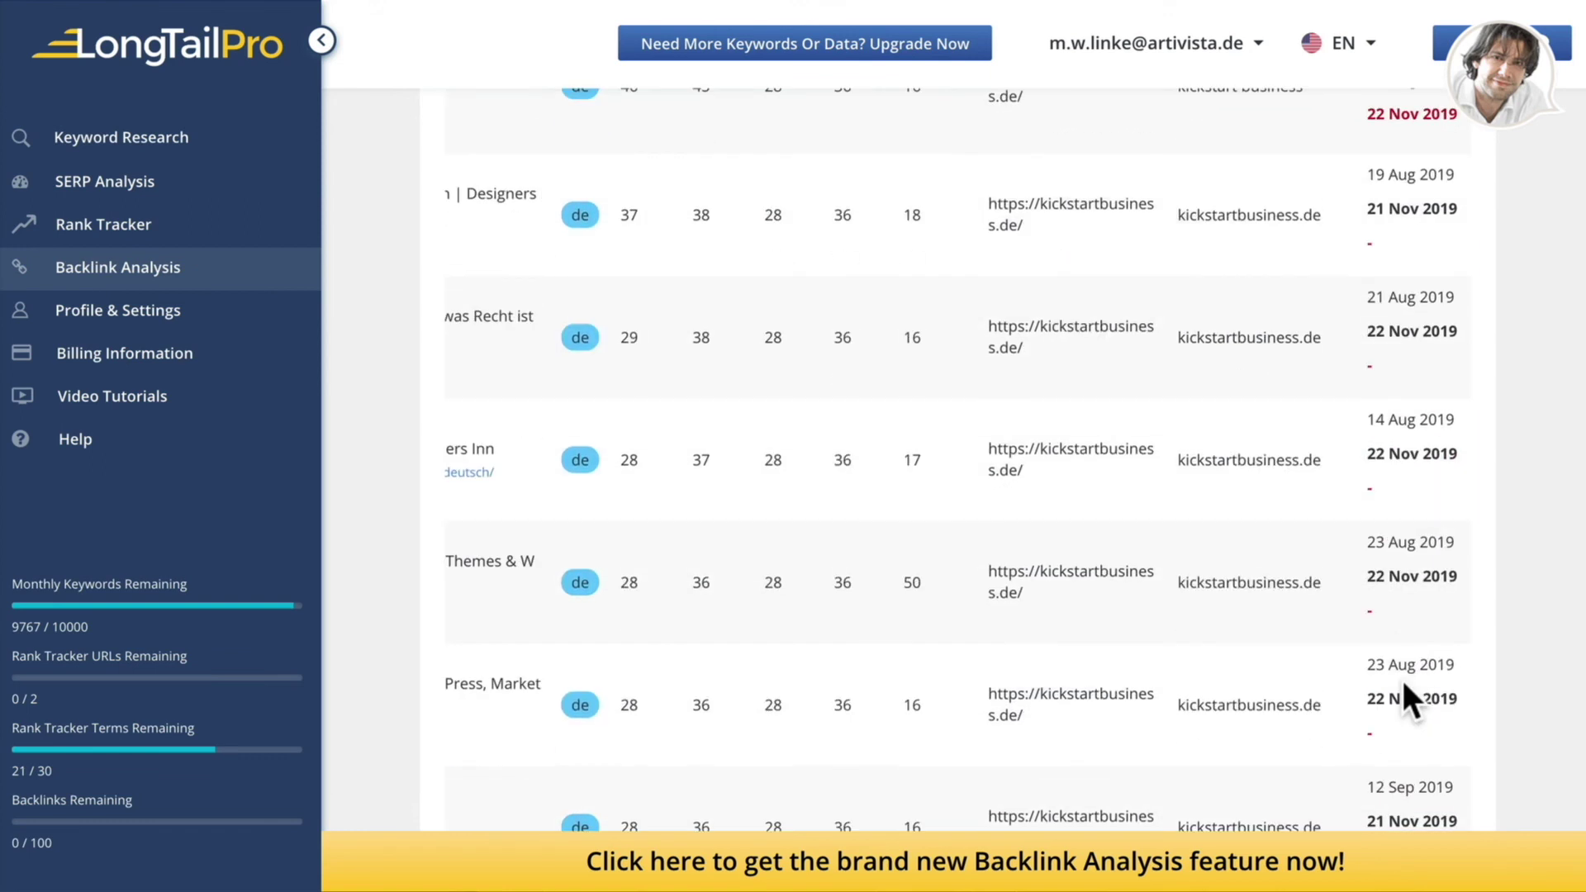
pyautogui.scroll(-5, 1401, 678)
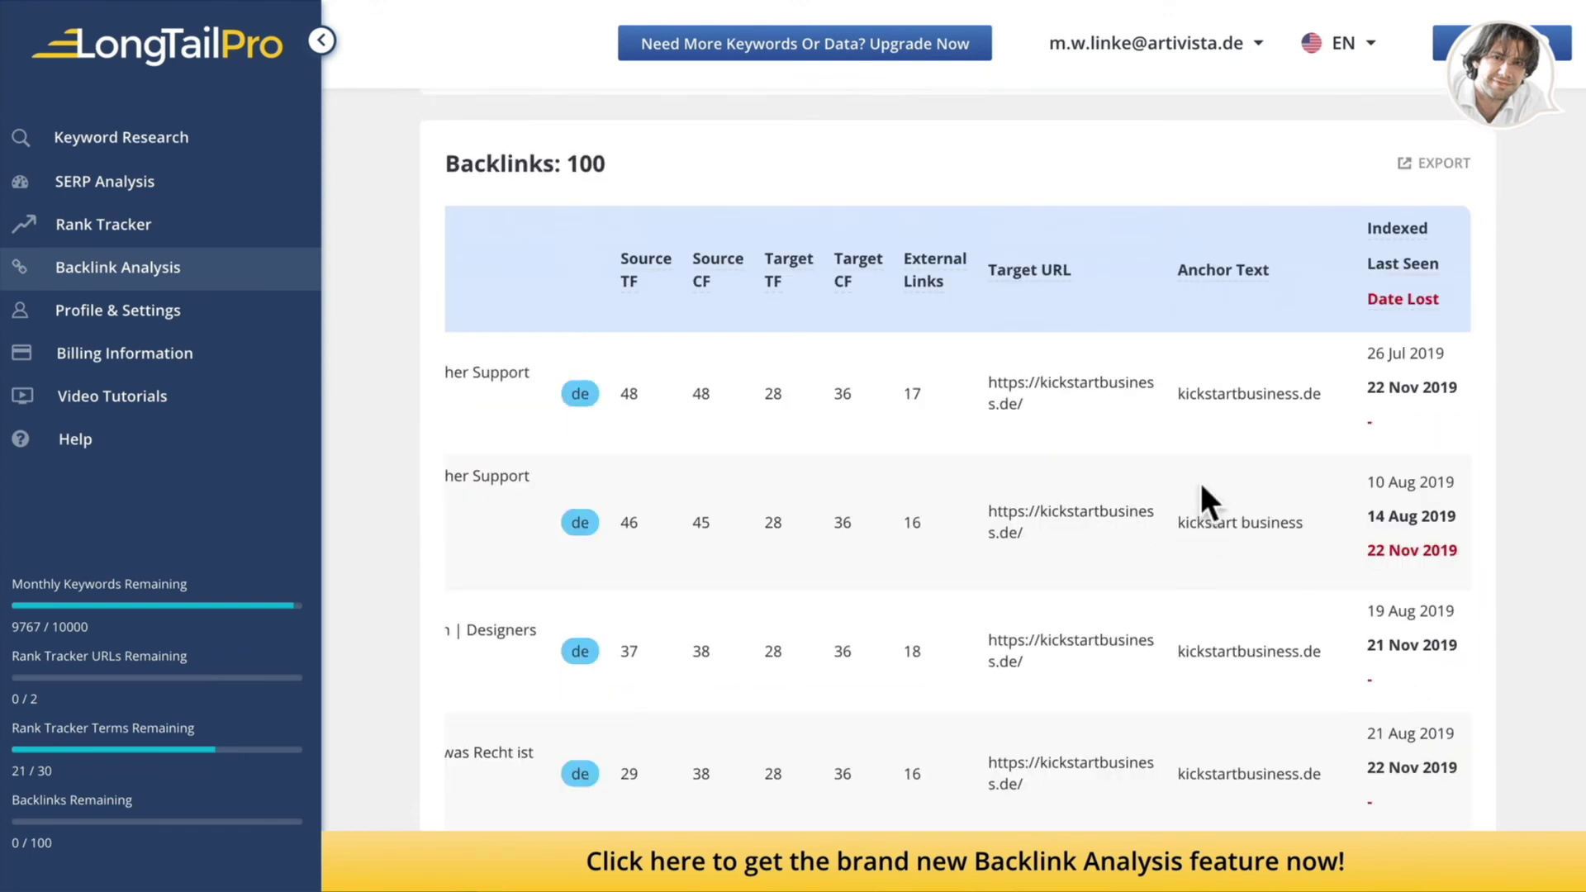
pyautogui.moveTo(1197, 390); pyautogui.dragTo(1378, 400)
pyautogui.moveTo(1209, 522); pyautogui.dragTo(1306, 528)
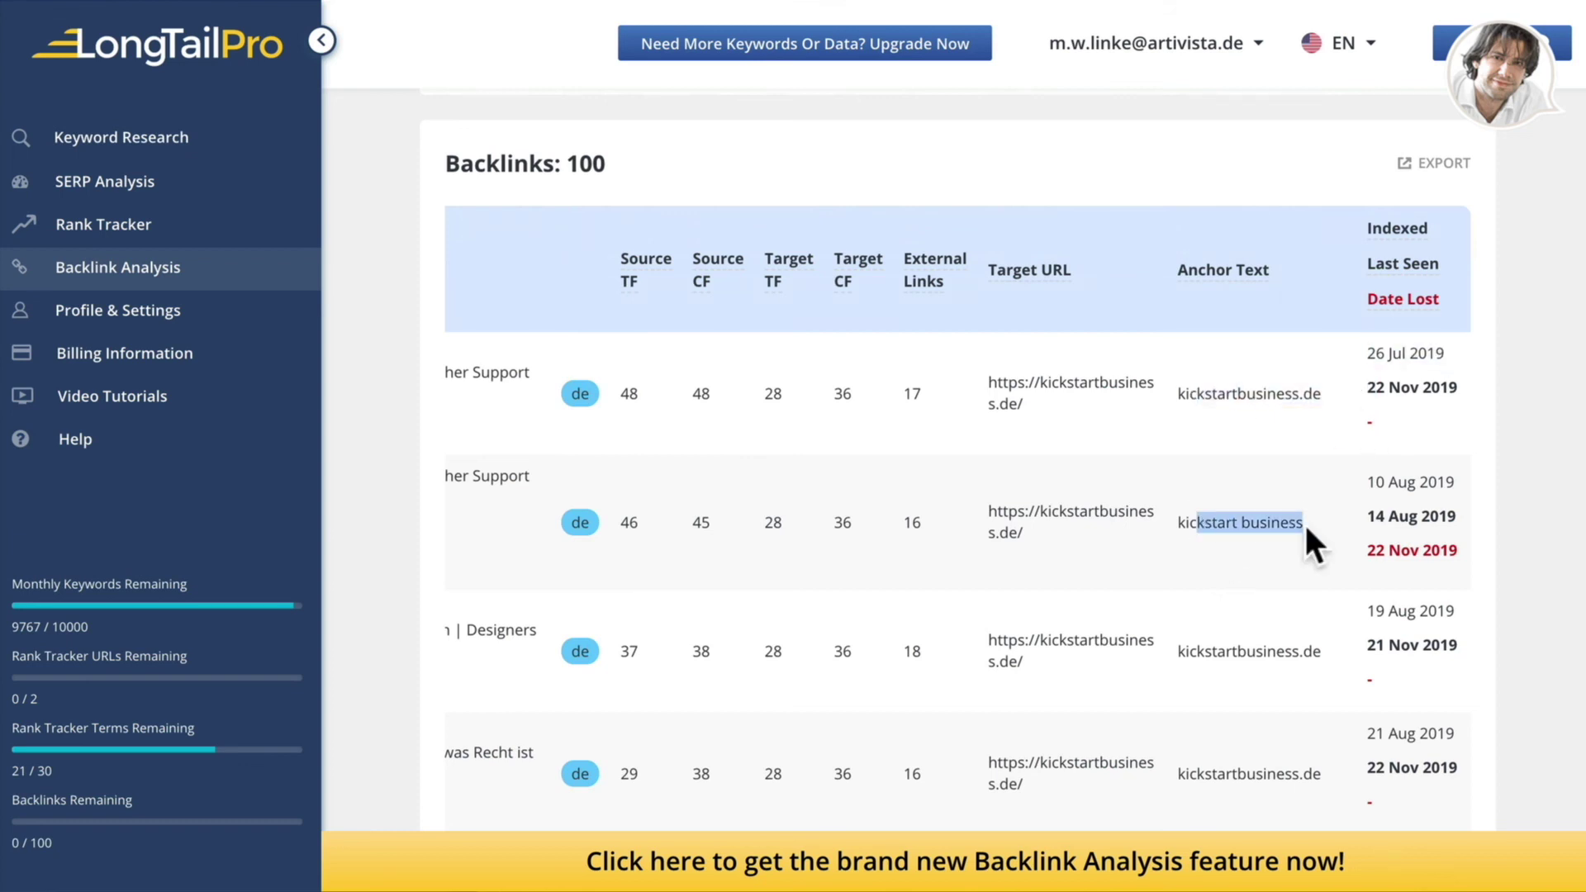
# Open the Long Tail Bootcamp video tutorials and browse through Lessons 2 to 5.
pyautogui.click(142, 398)
pyautogui.scroll(-1, 542, 318)
pyautogui.scroll(1, 542, 319)
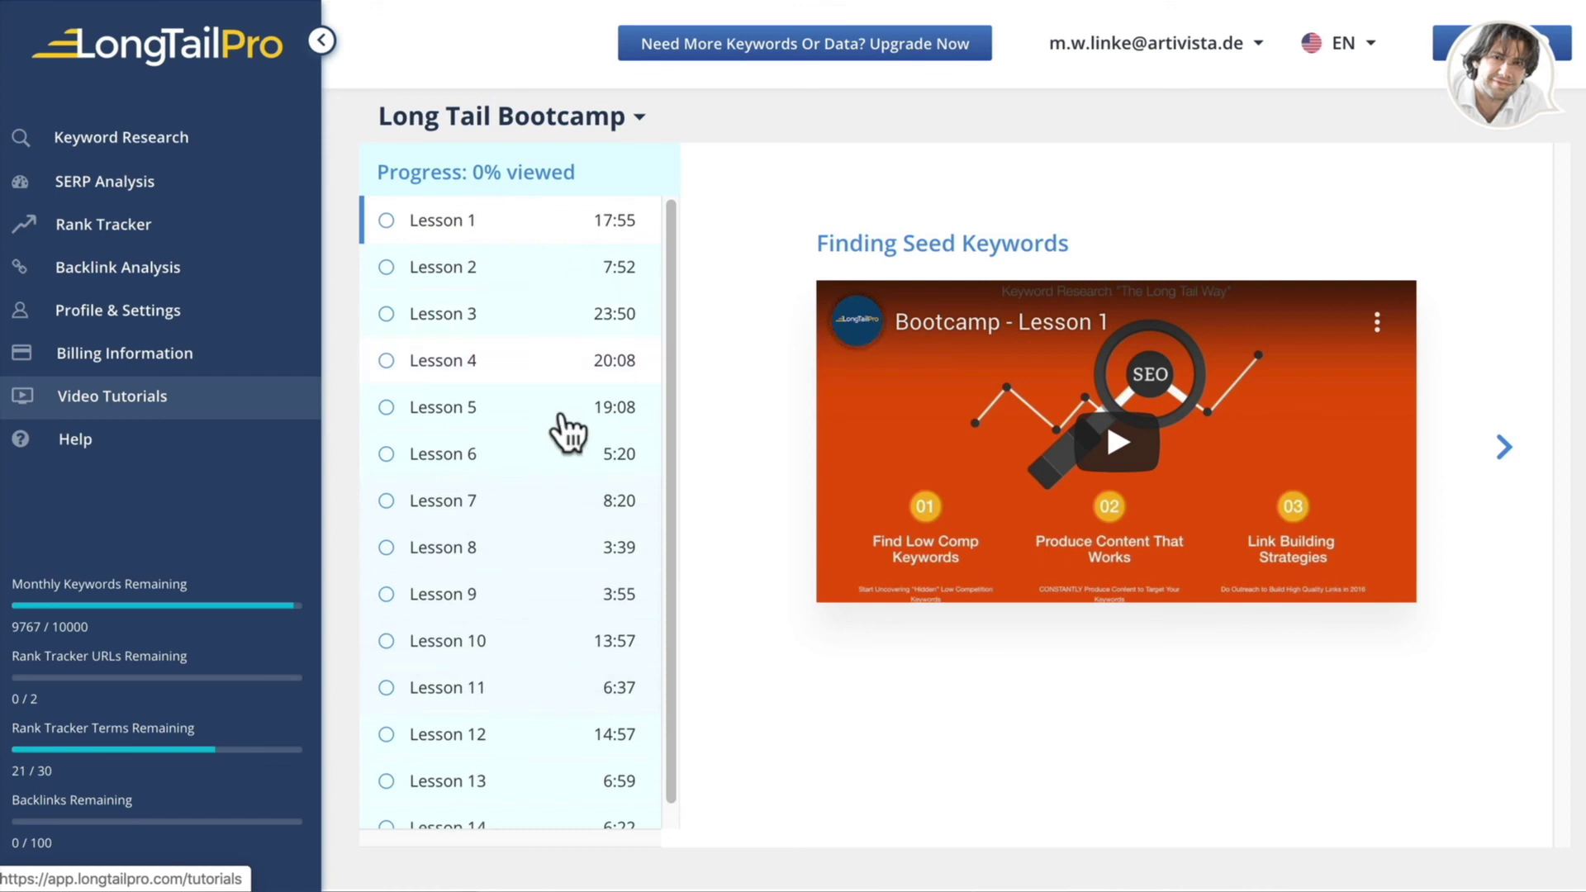
pyautogui.click(512, 281)
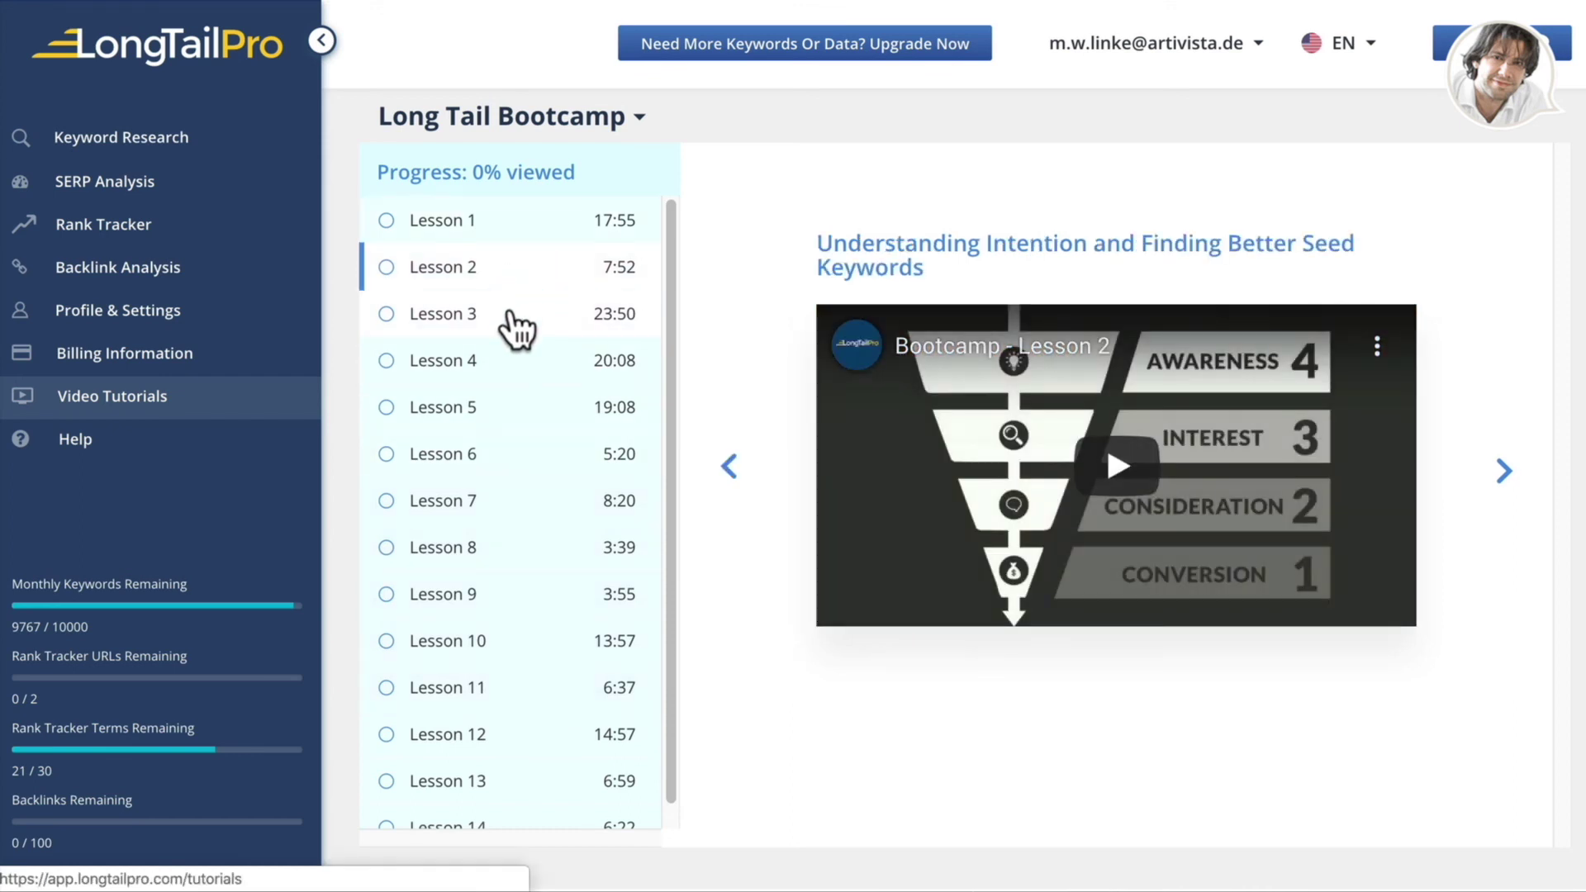
pyautogui.click(514, 326)
pyautogui.click(515, 371)
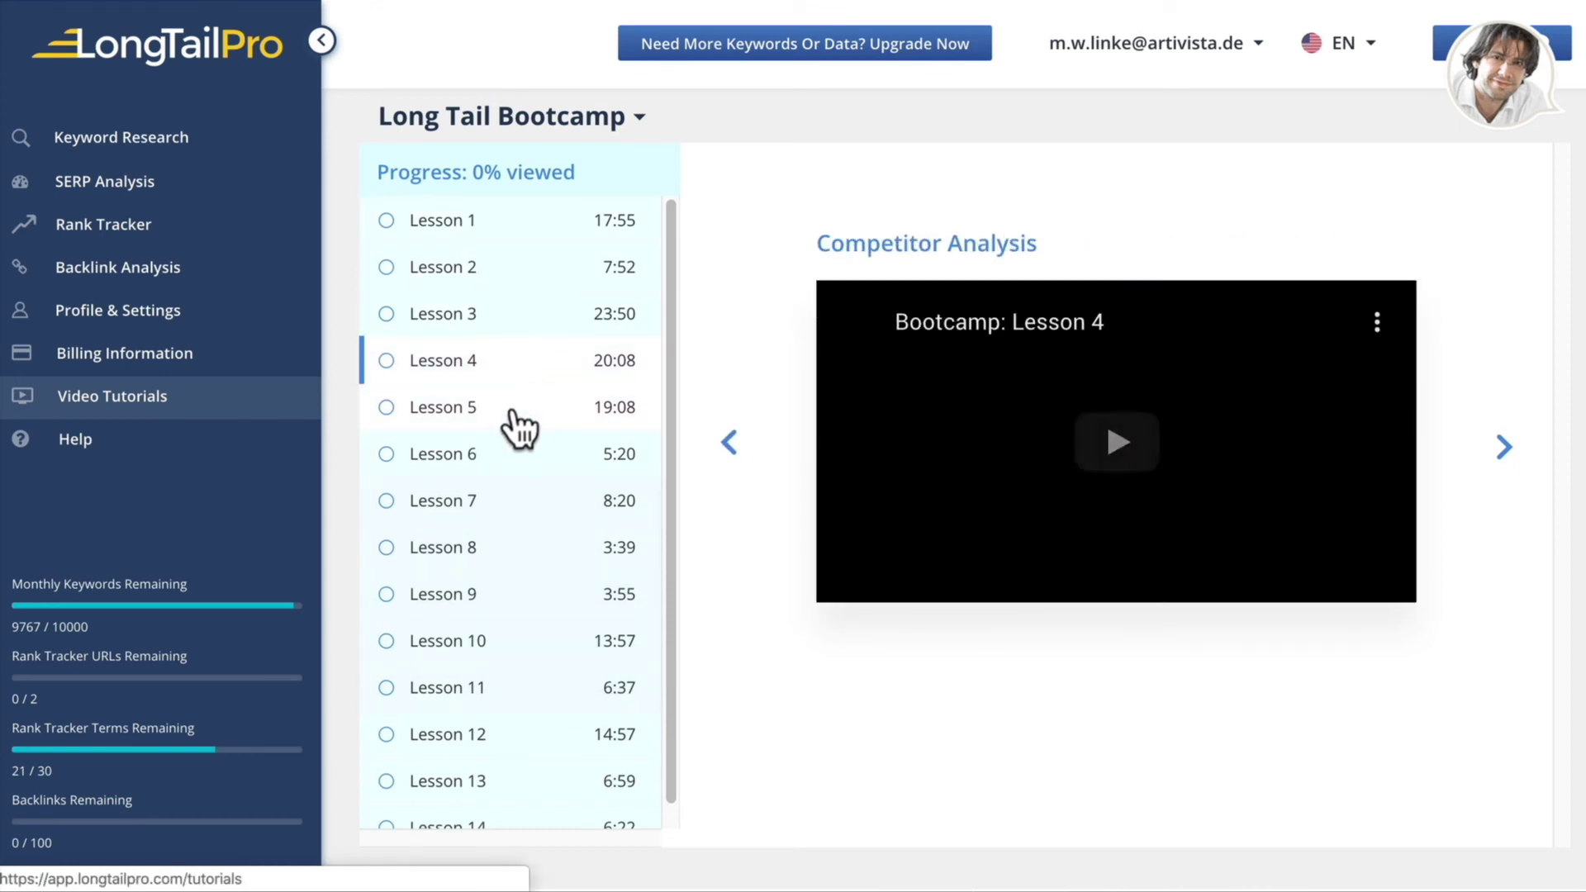
pyautogui.click(519, 421)
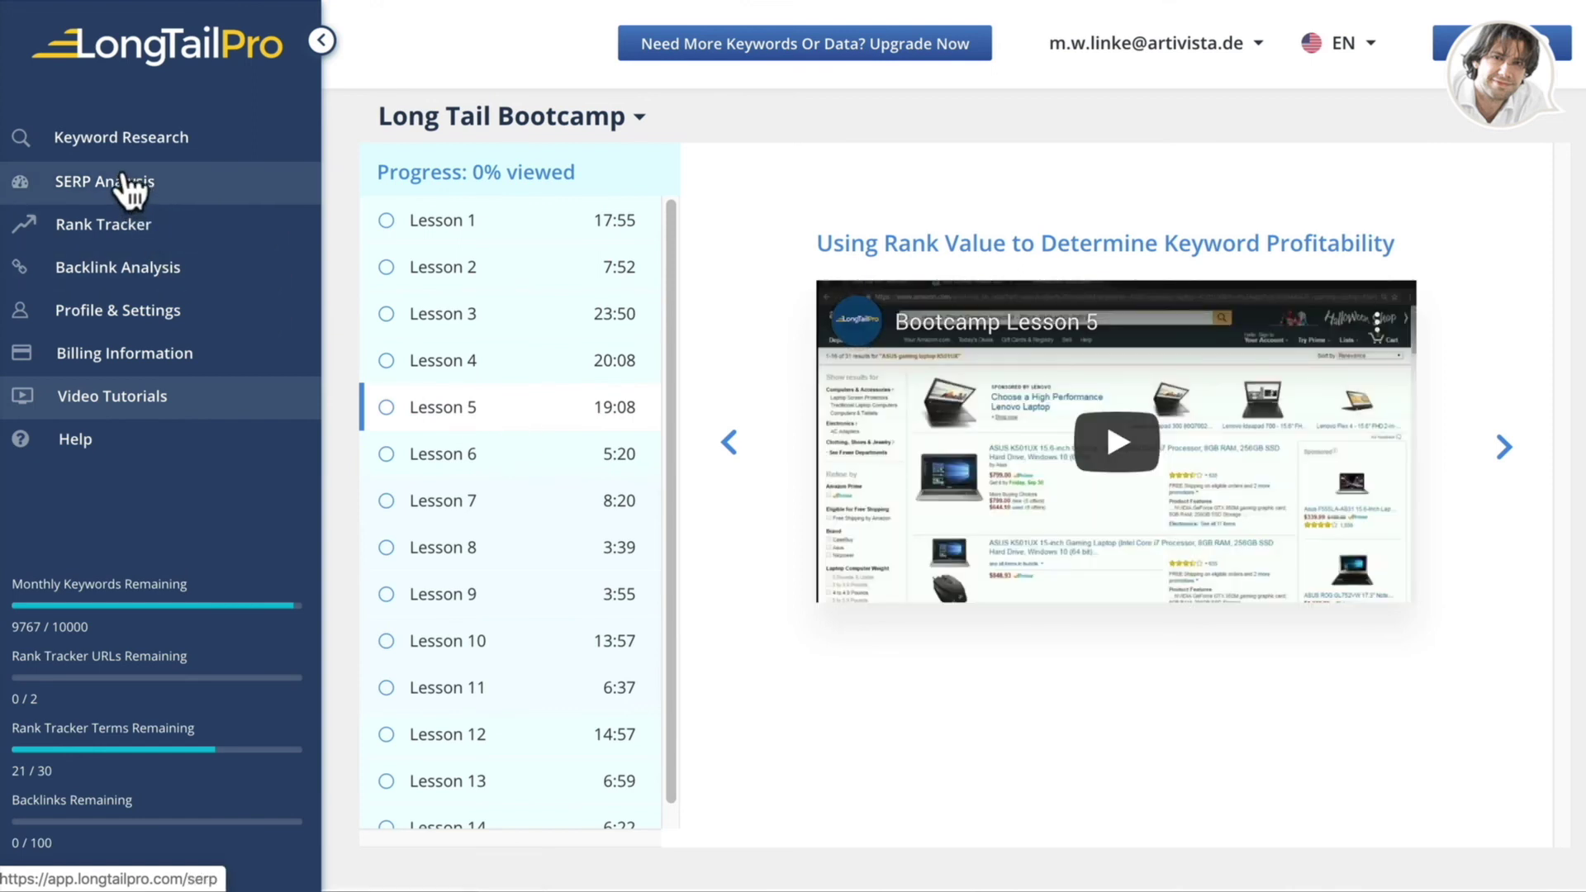
# Return to the Designers Inn keyword research and review the seed keyword entry and the saved keyword list.
pyautogui.click(176, 141)
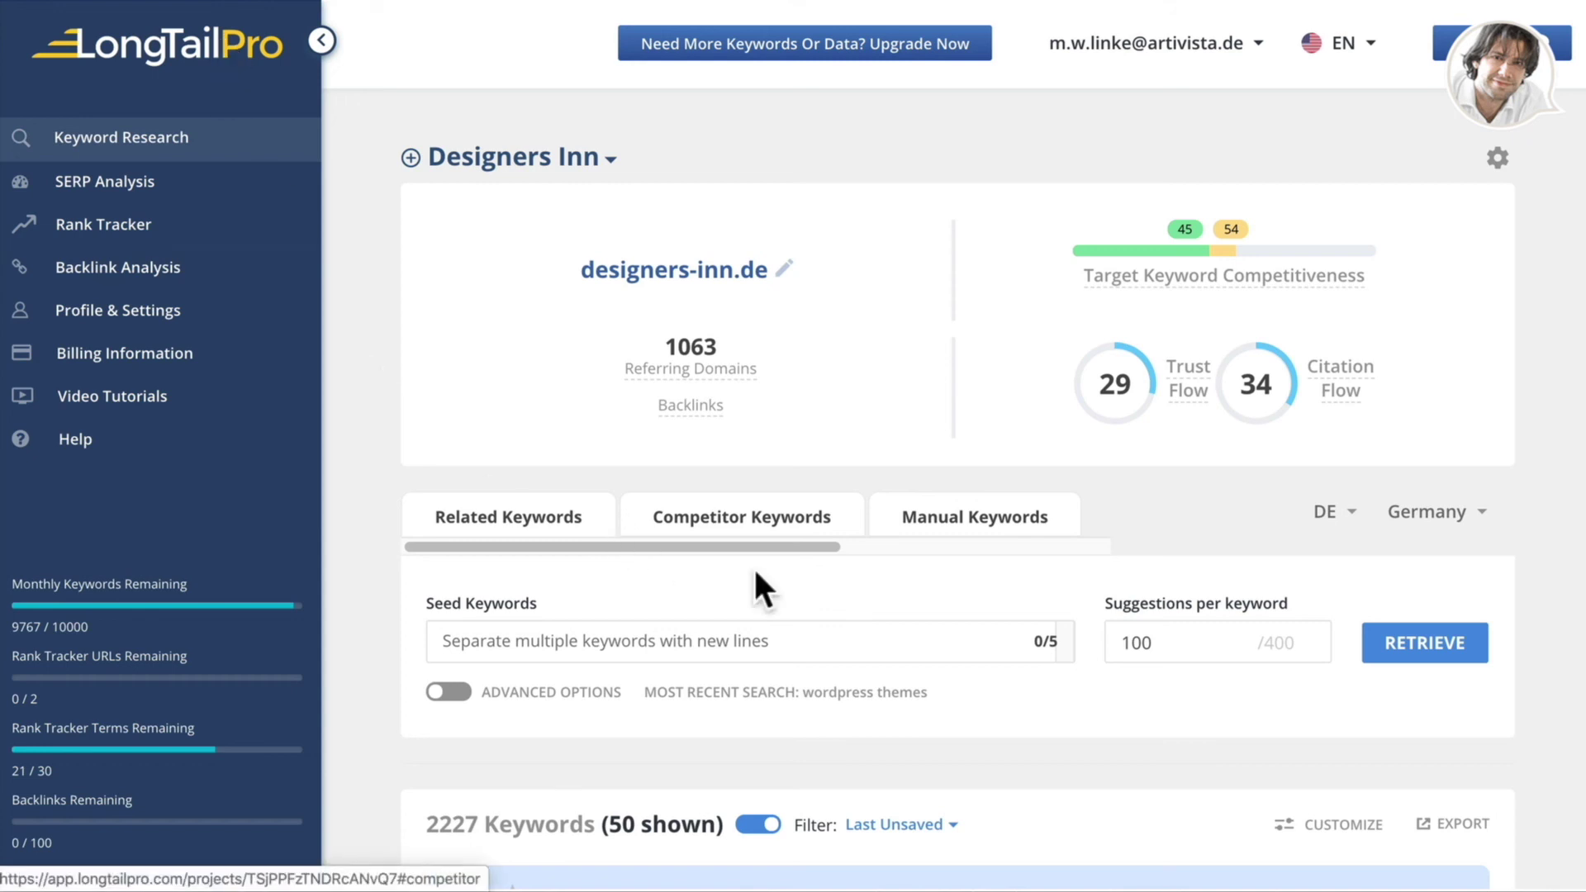
pyautogui.click(491, 638)
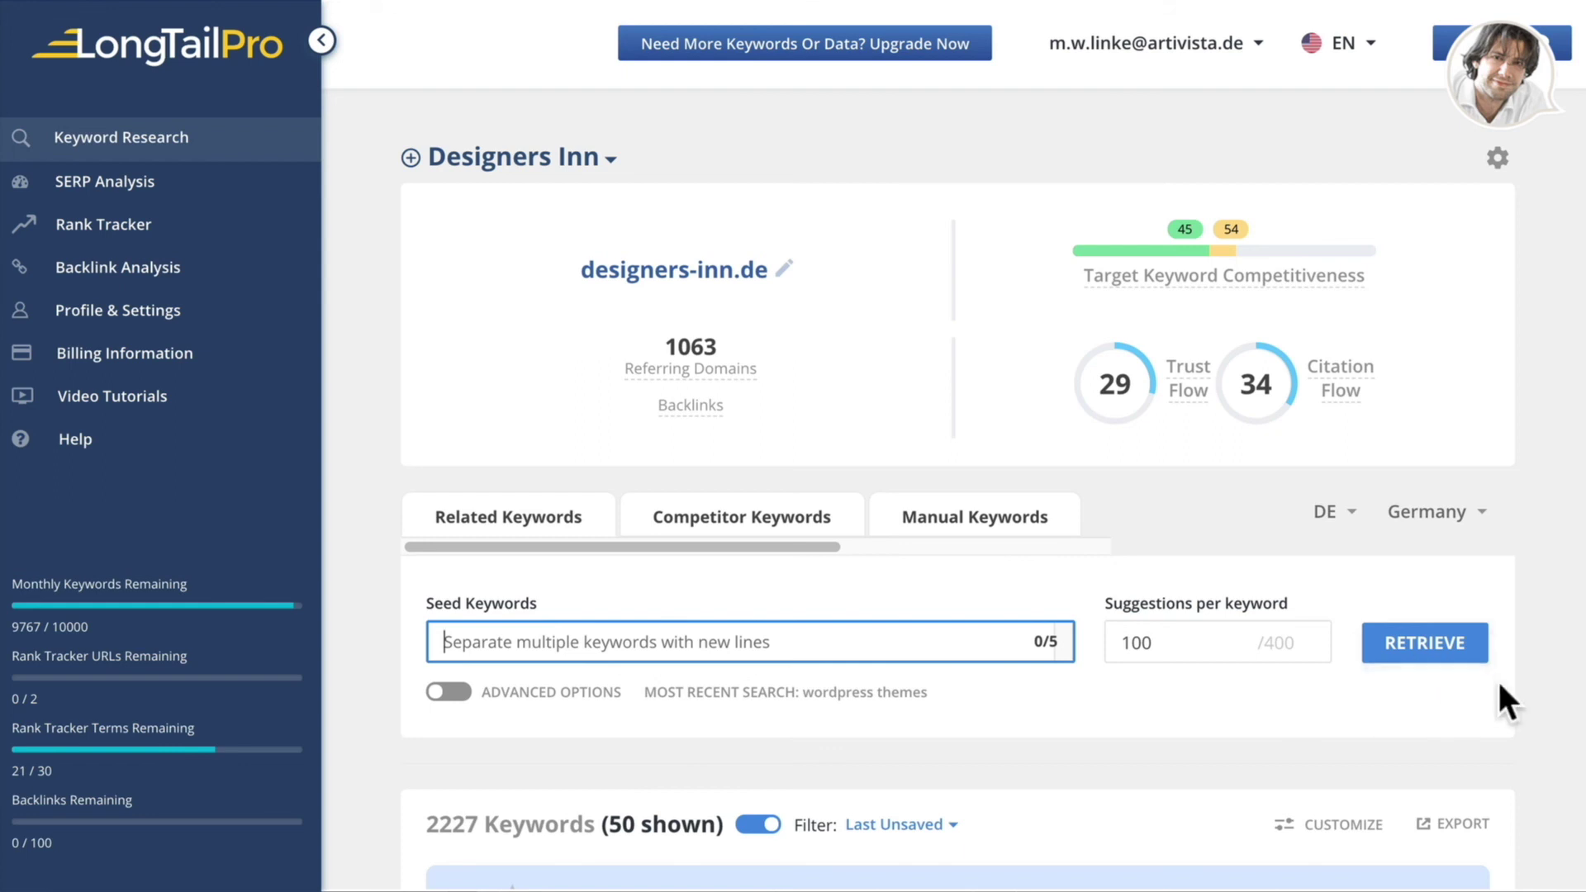
pyautogui.scroll(-5, 1498, 678)
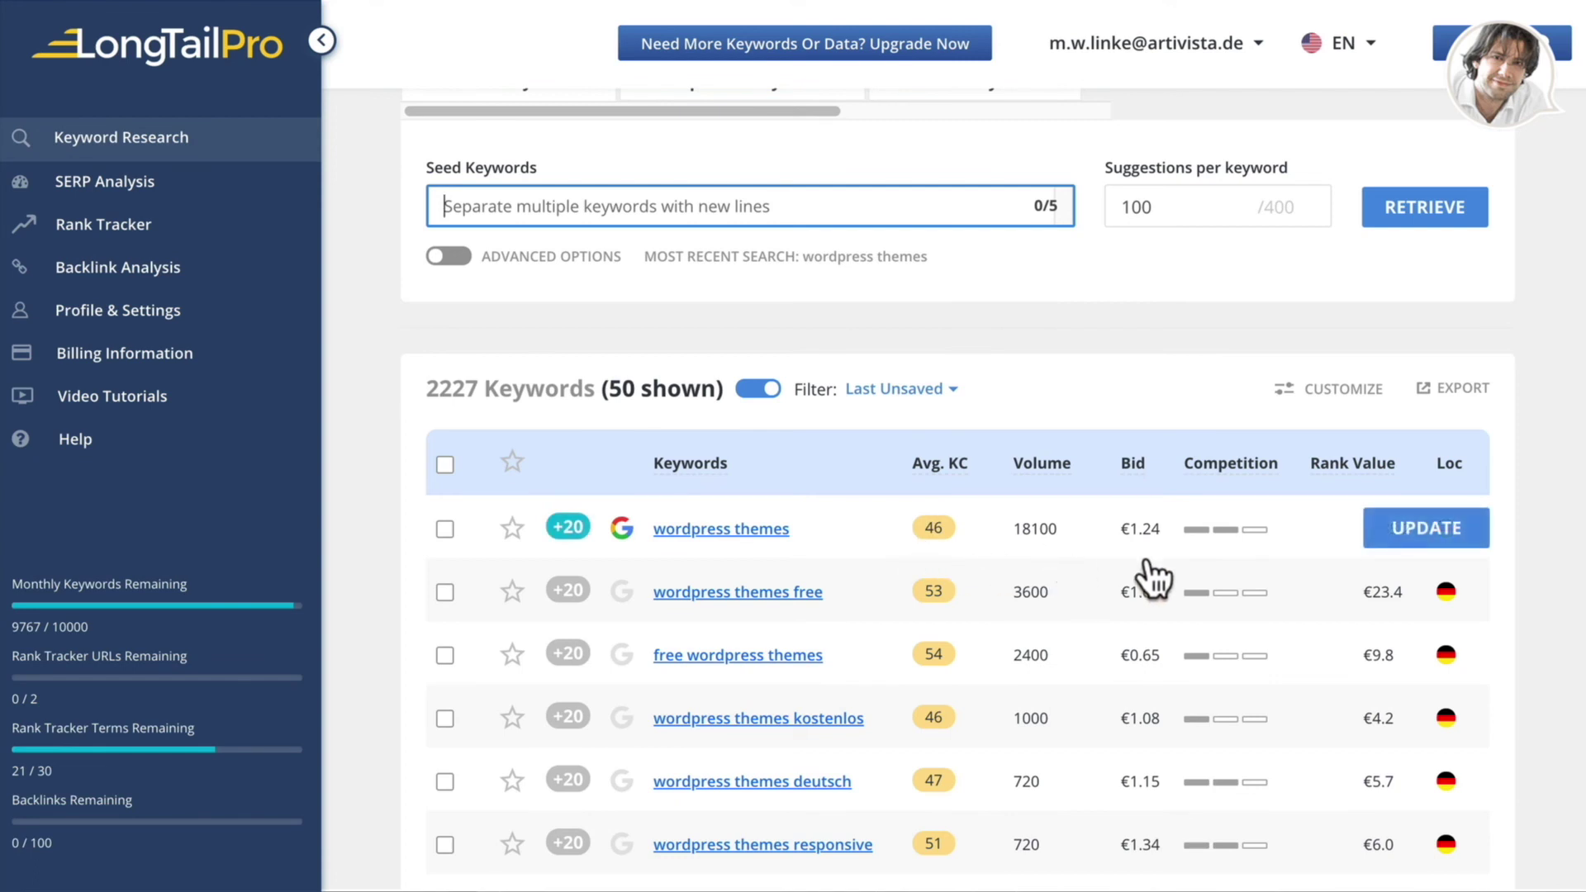
pyautogui.scroll(5, 1462, 495)
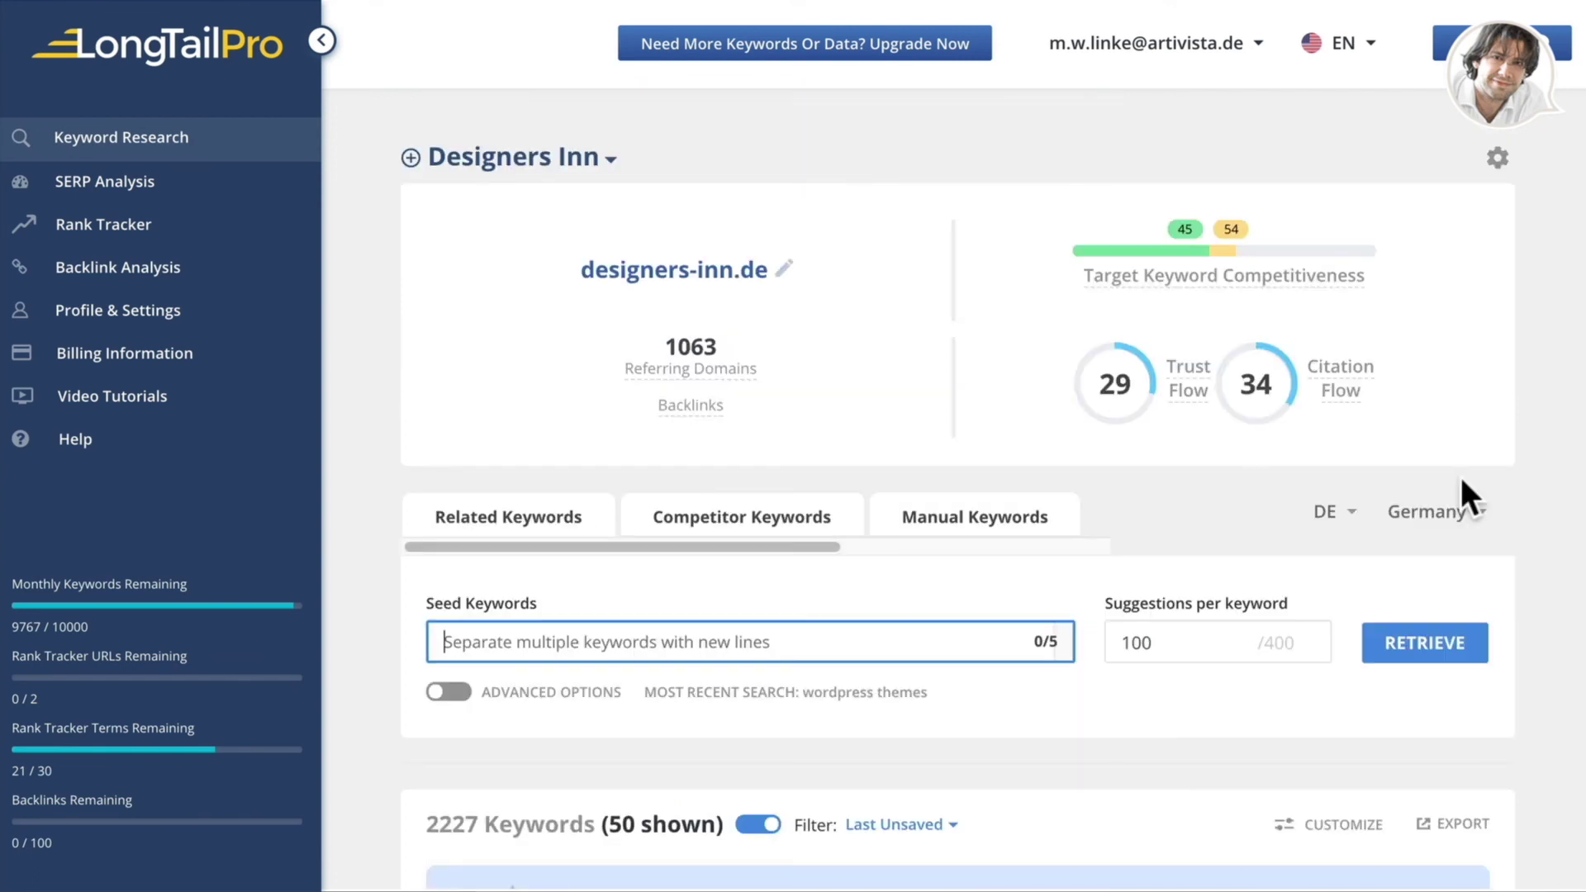